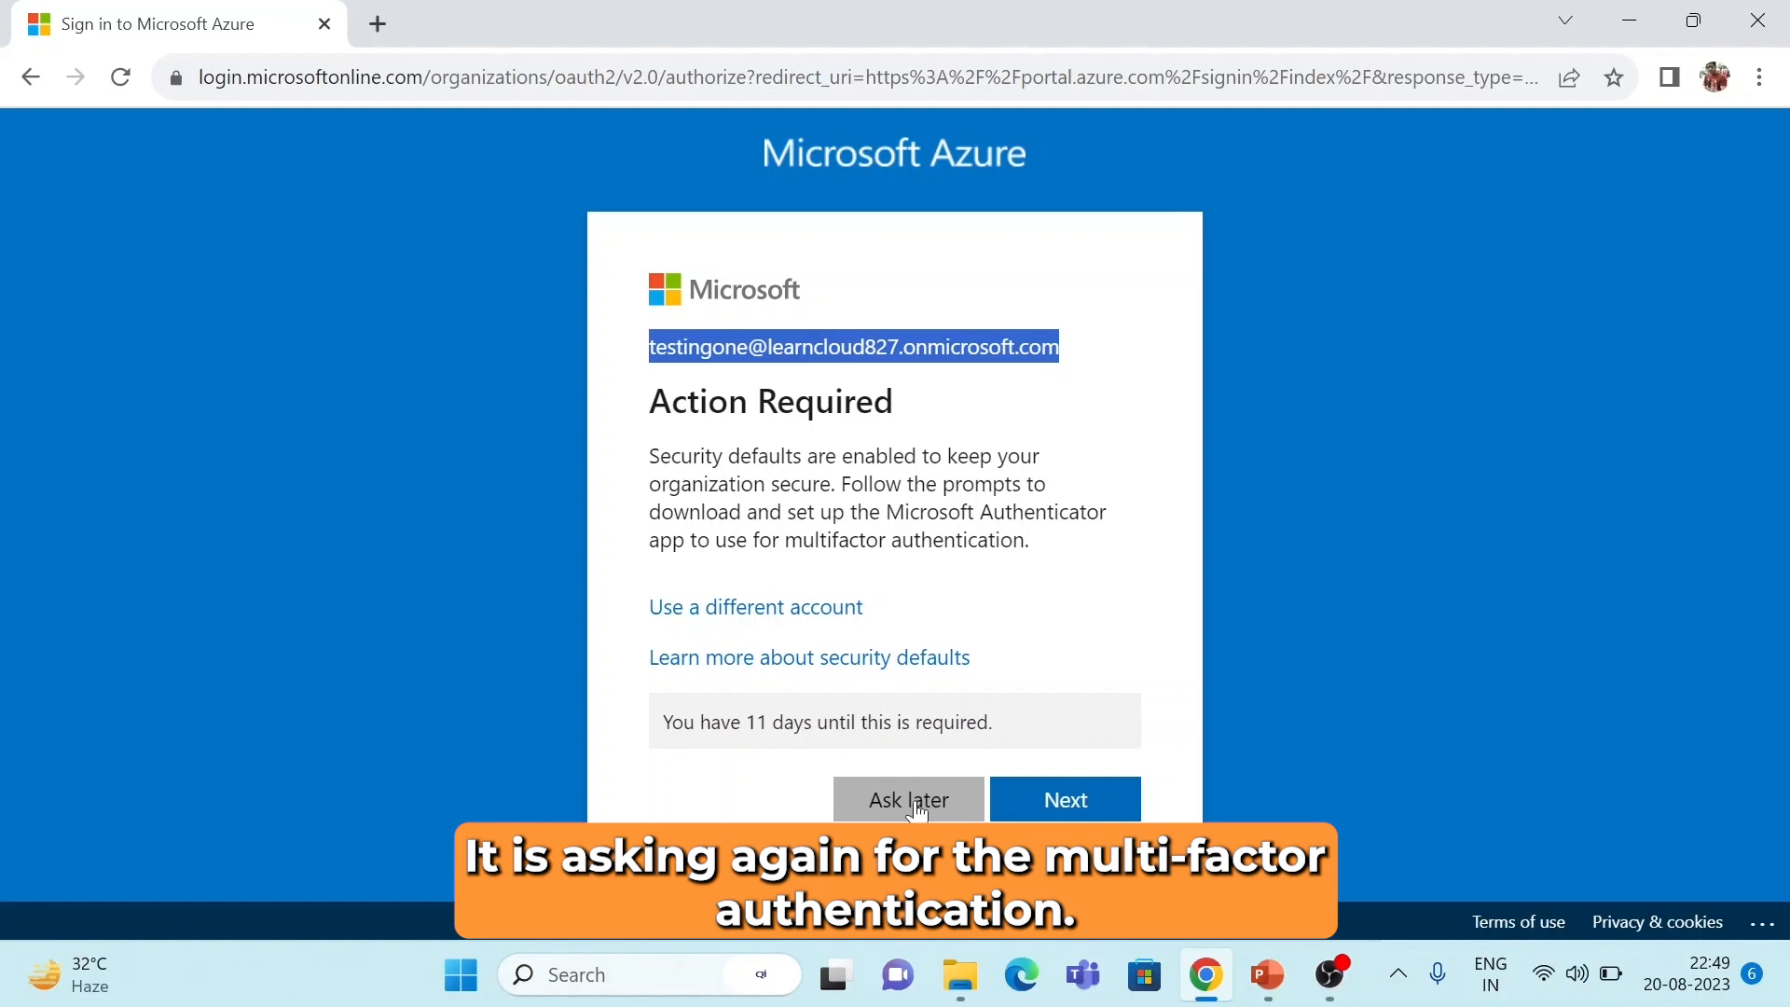
Finish signing in to Azure, postponing MFA setup and declining to stay signed in.
{"action": "left_click", "coordinate": [916, 804]}
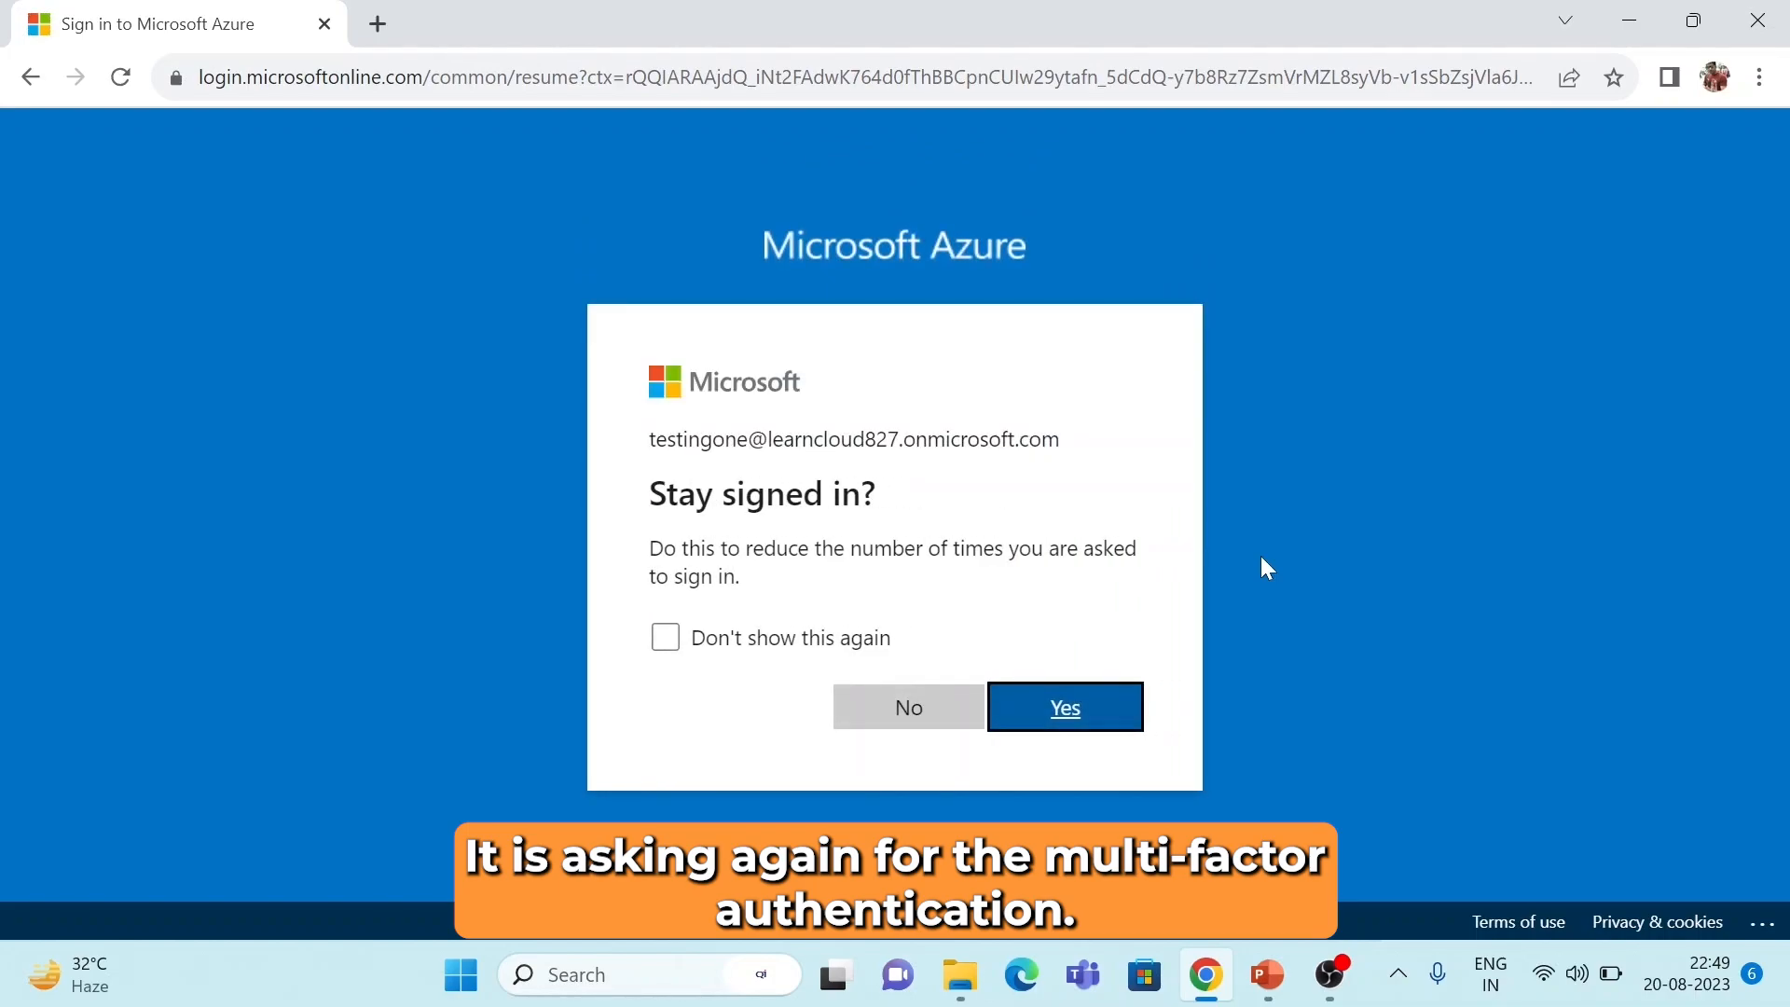
{"action": "left_click", "coordinate": [925, 716]}
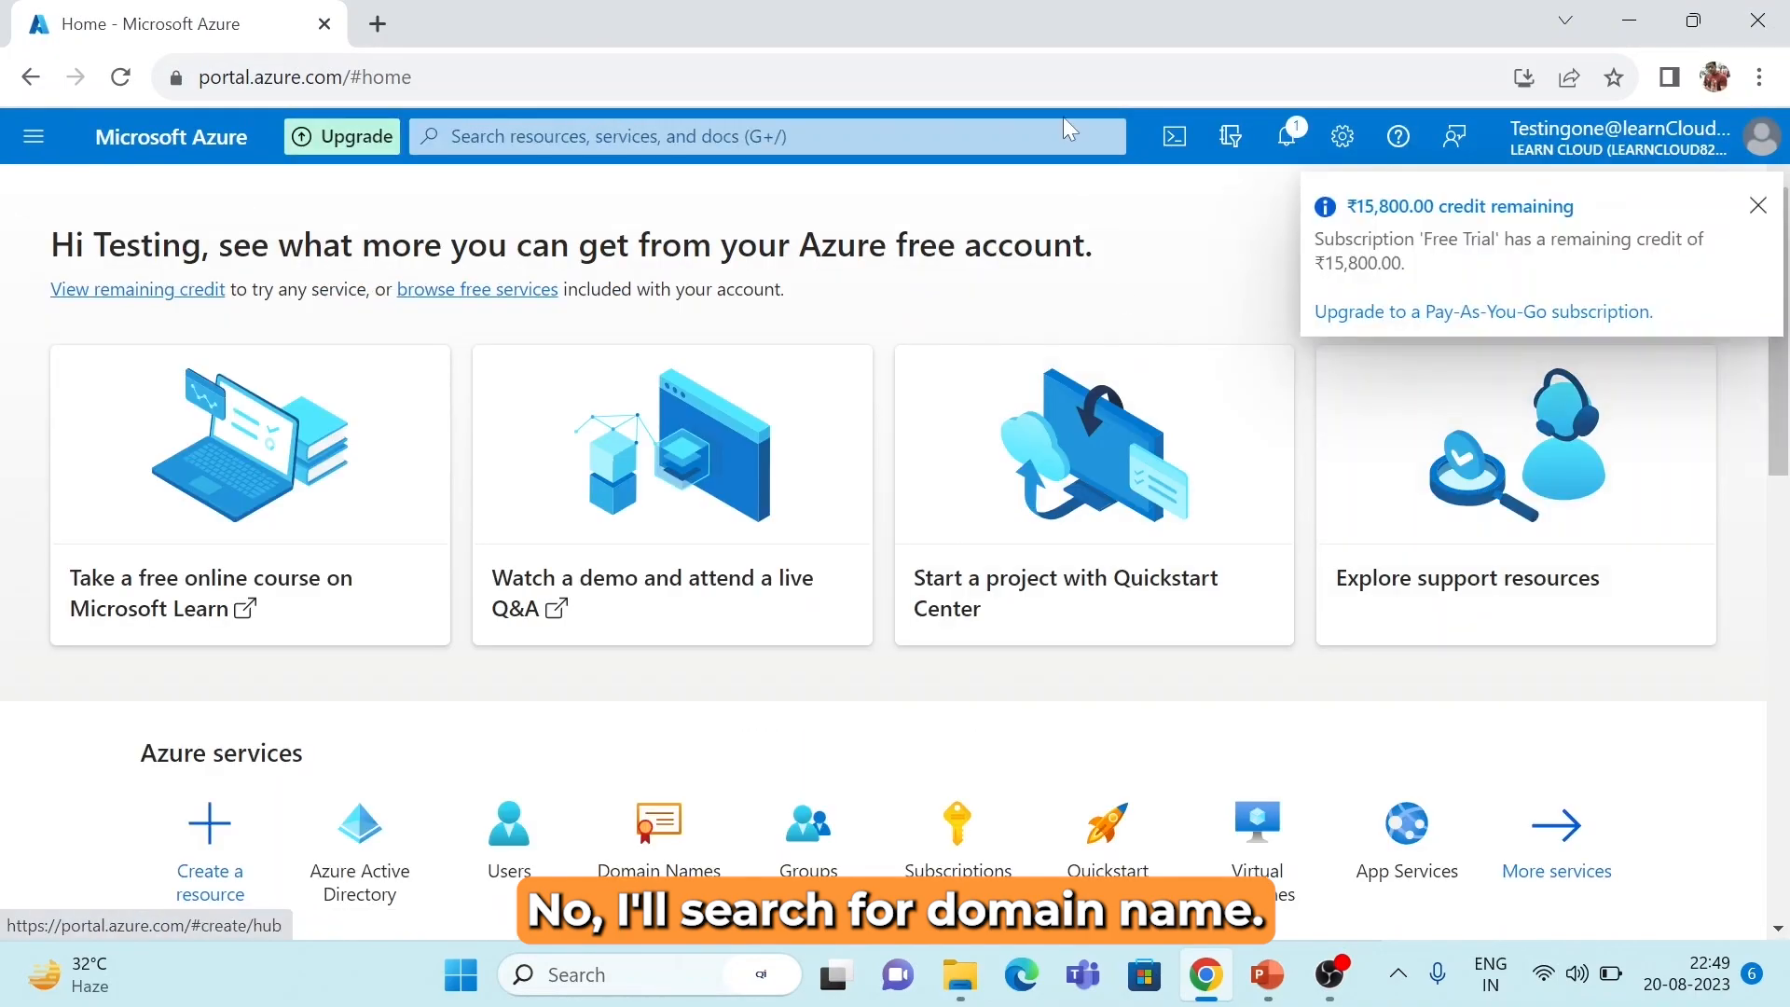
Search the portal for 'domain' and open the Domain Names service.
{"action": "left_click", "coordinate": [619, 136]}
{"action": "type", "text": "d"}
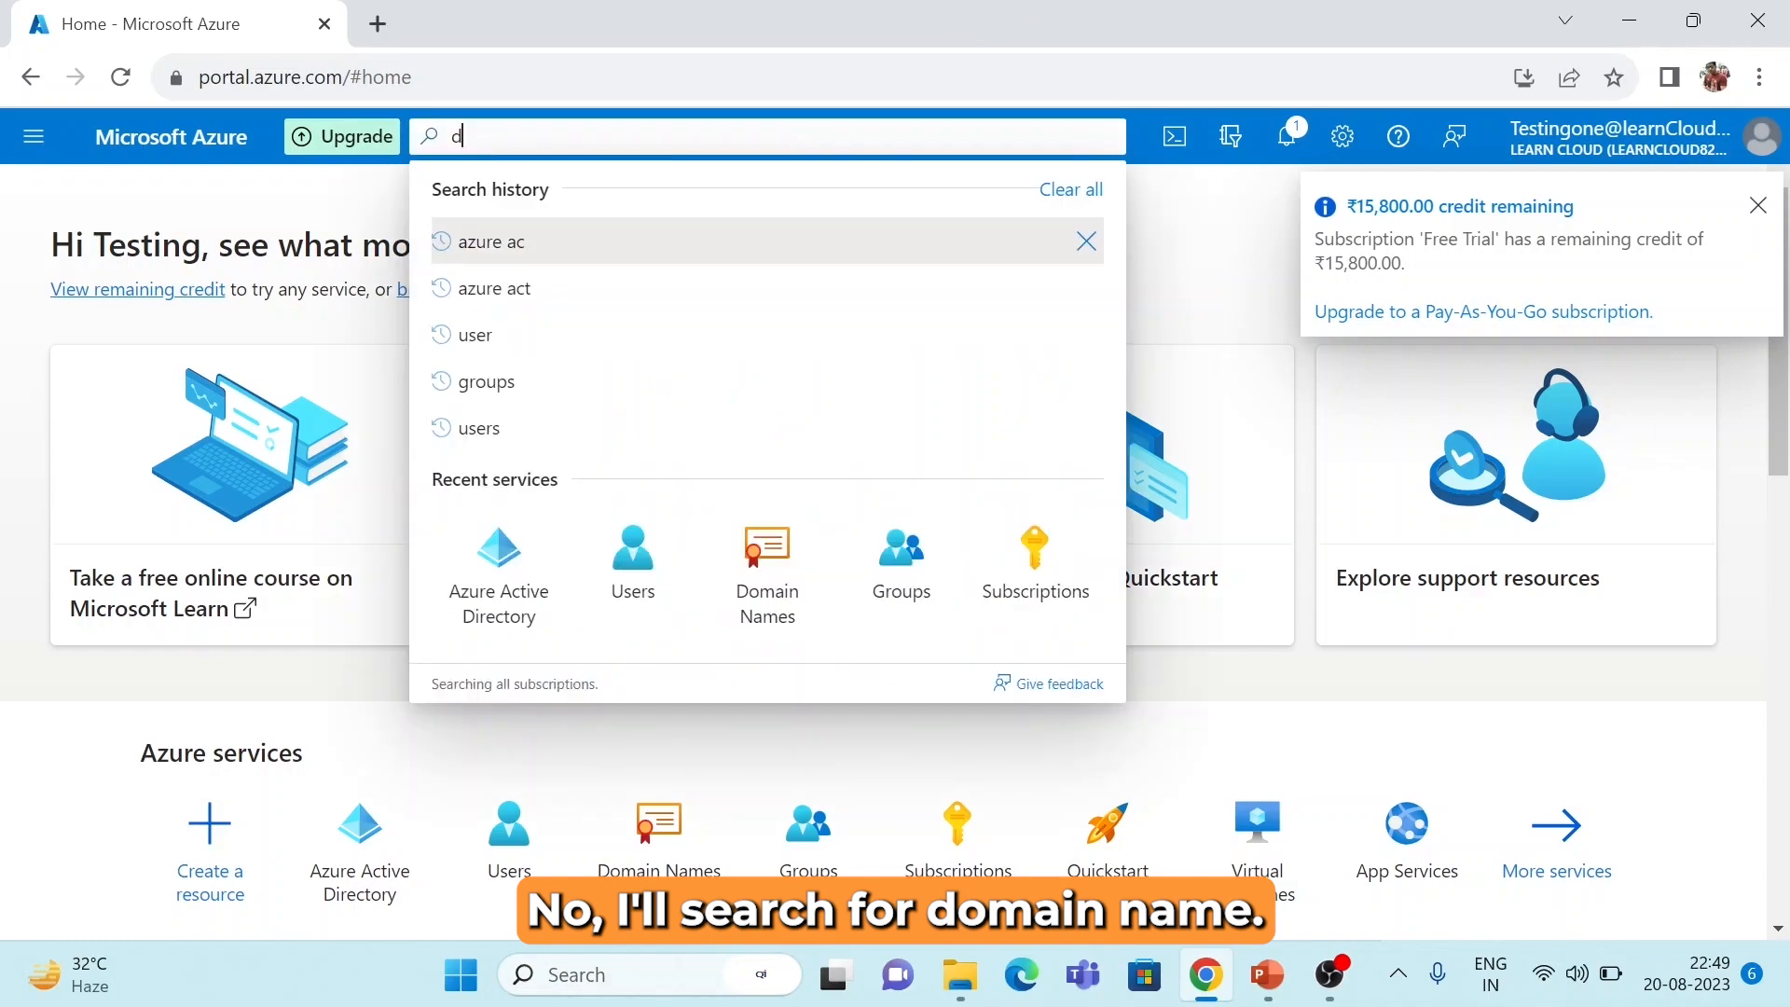
{"action": "type", "text": "omain"}
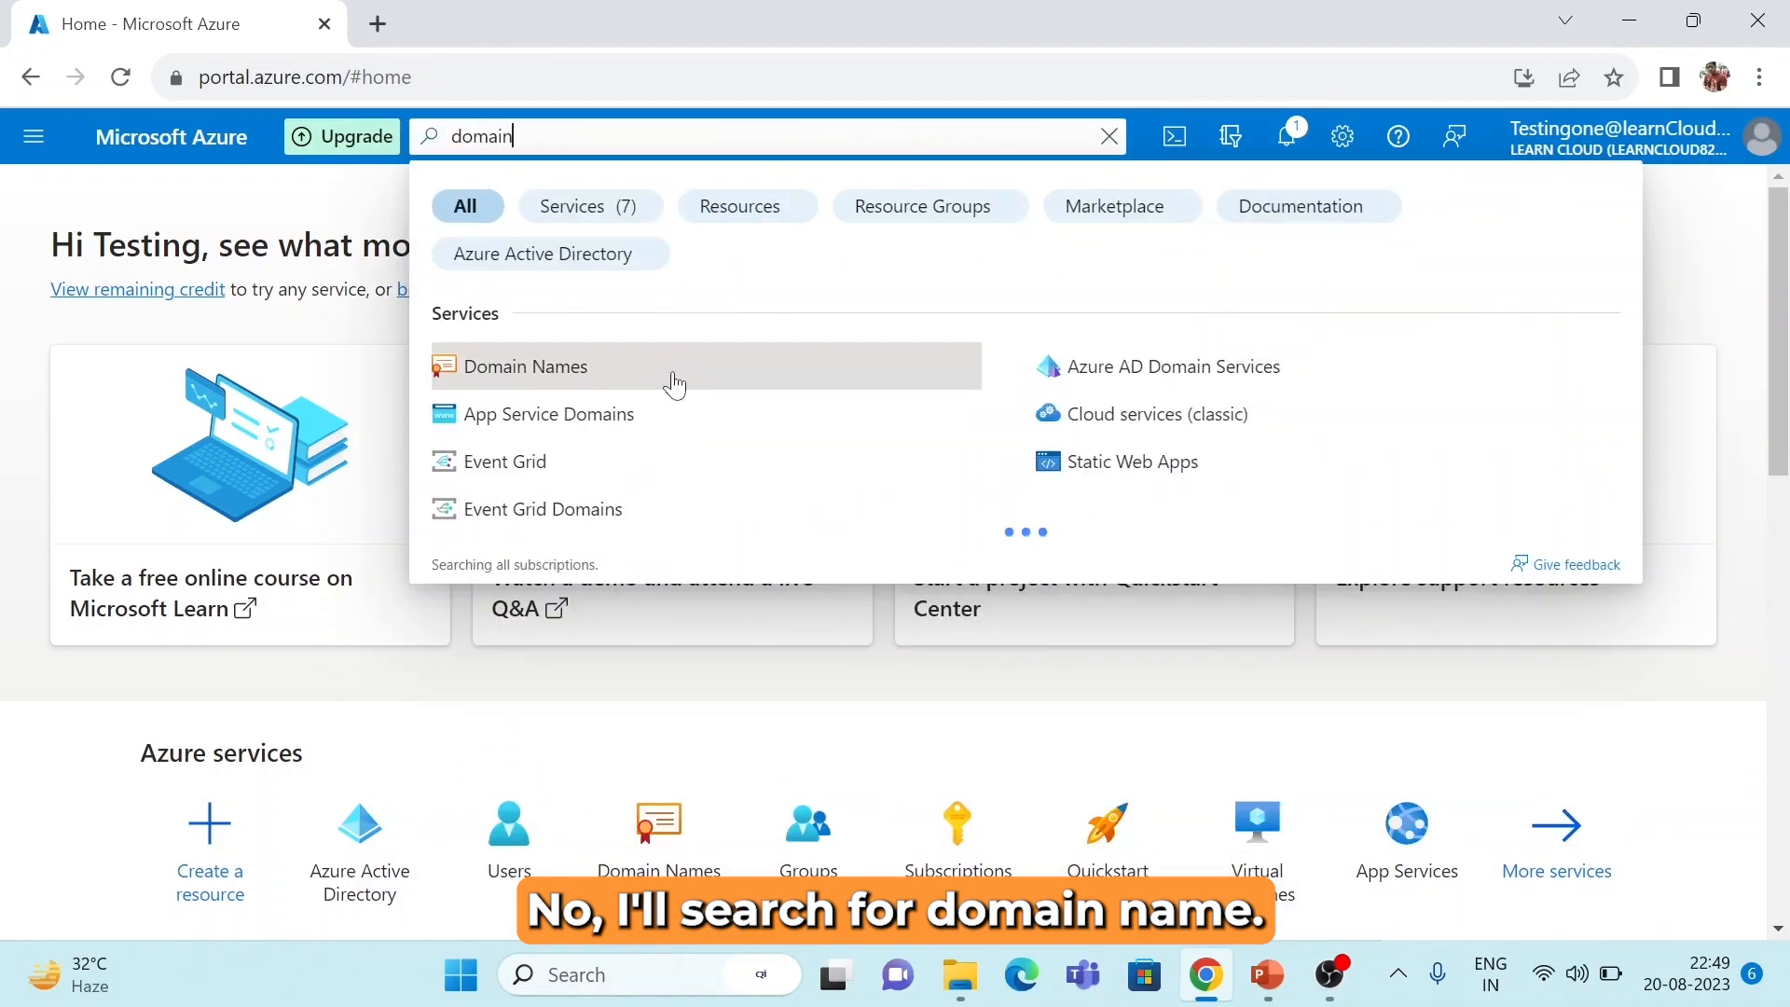
{"action": "left_click", "coordinate": [675, 384]}
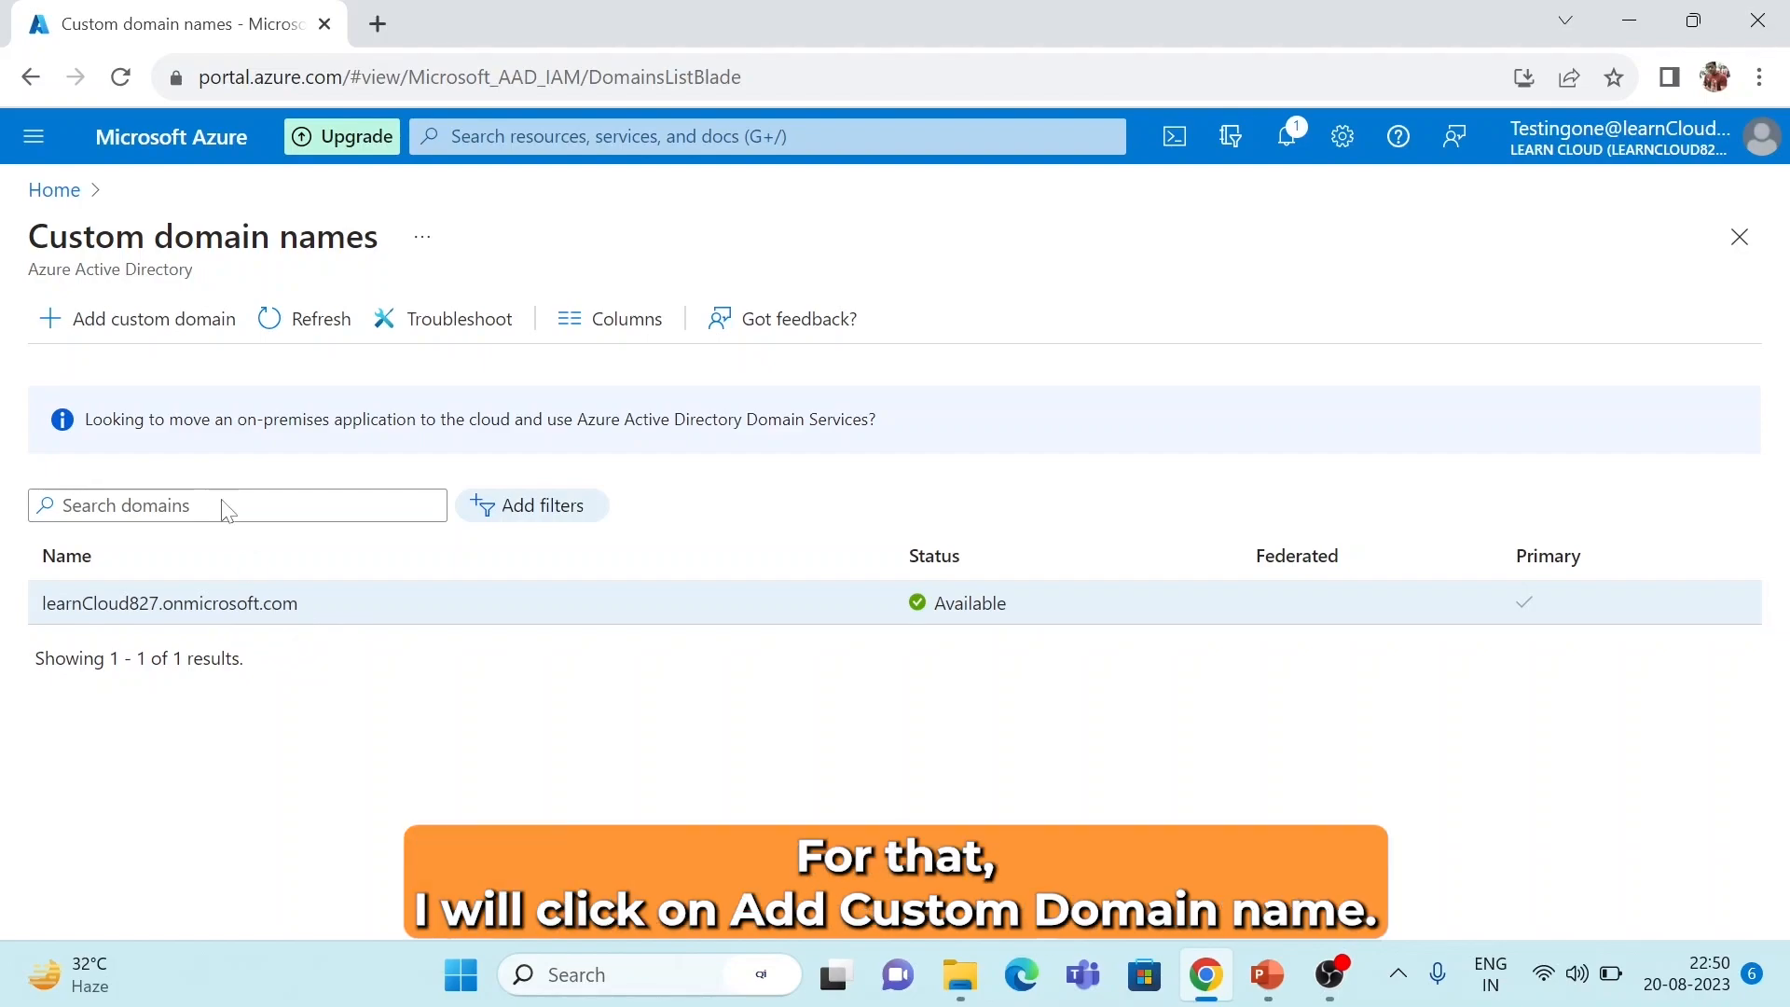
Add learncloud.live as a custom domain to get its TXT verification record.
{"action": "left_click", "coordinate": [156, 322]}
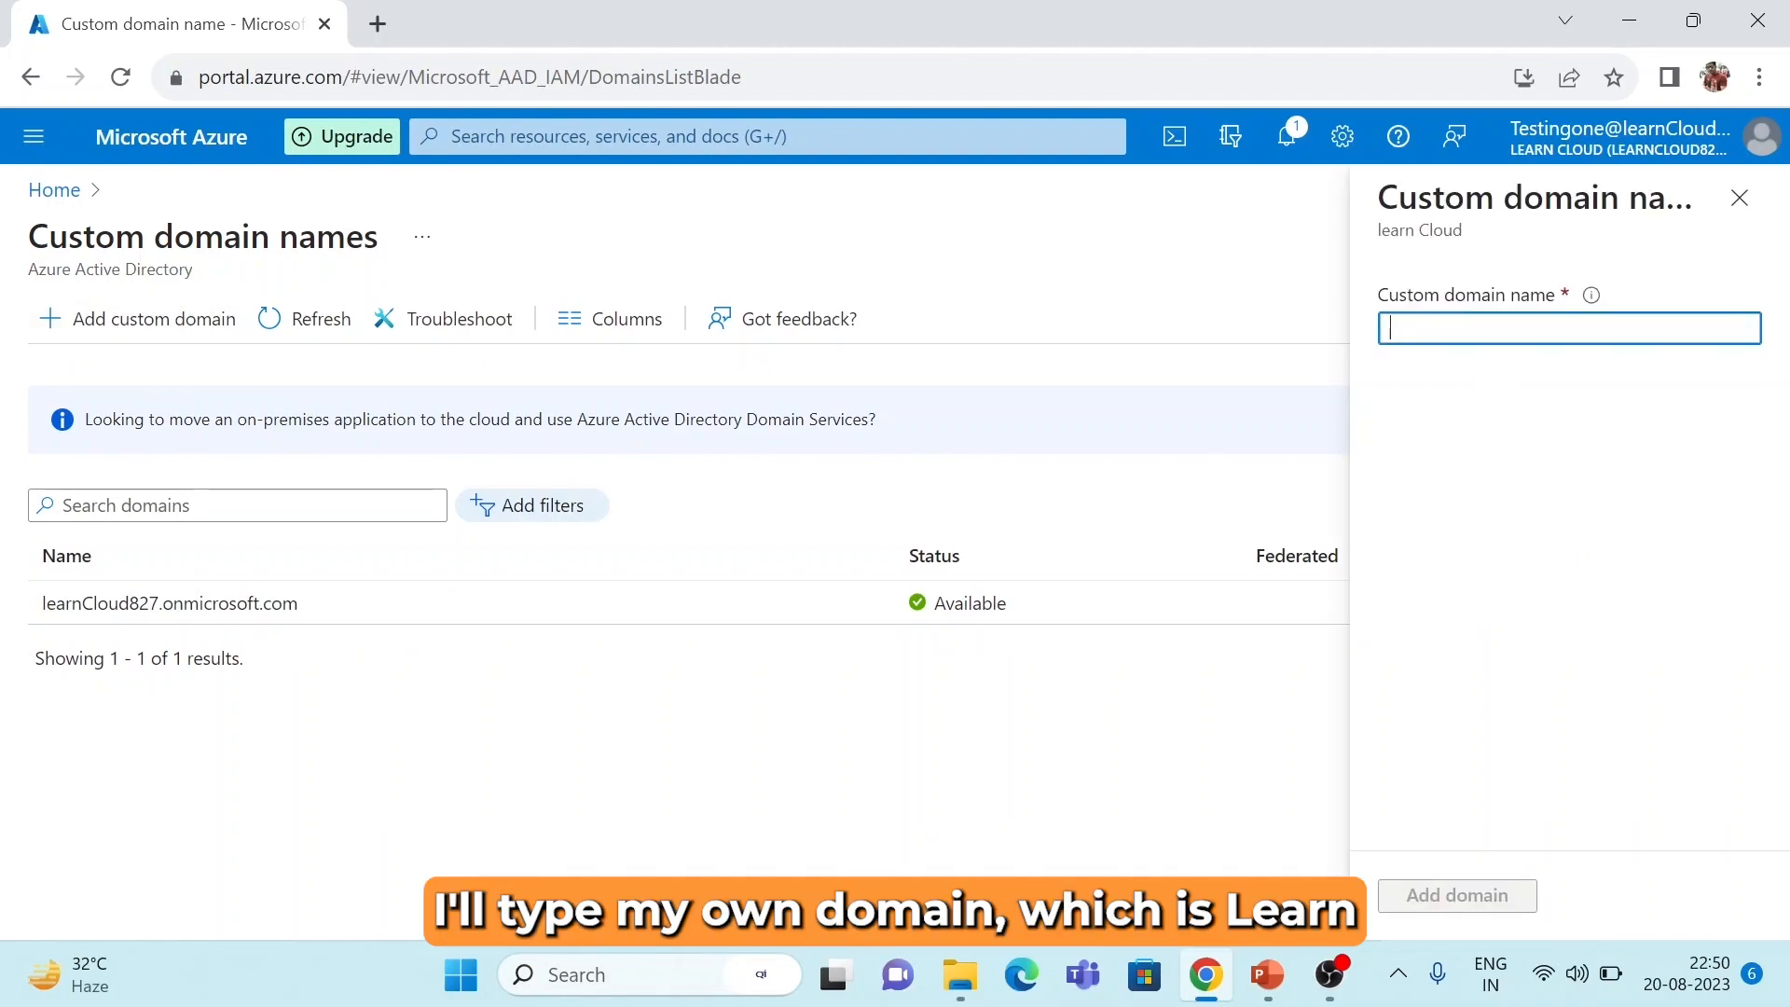
{"action": "type", "text": "learnc"}
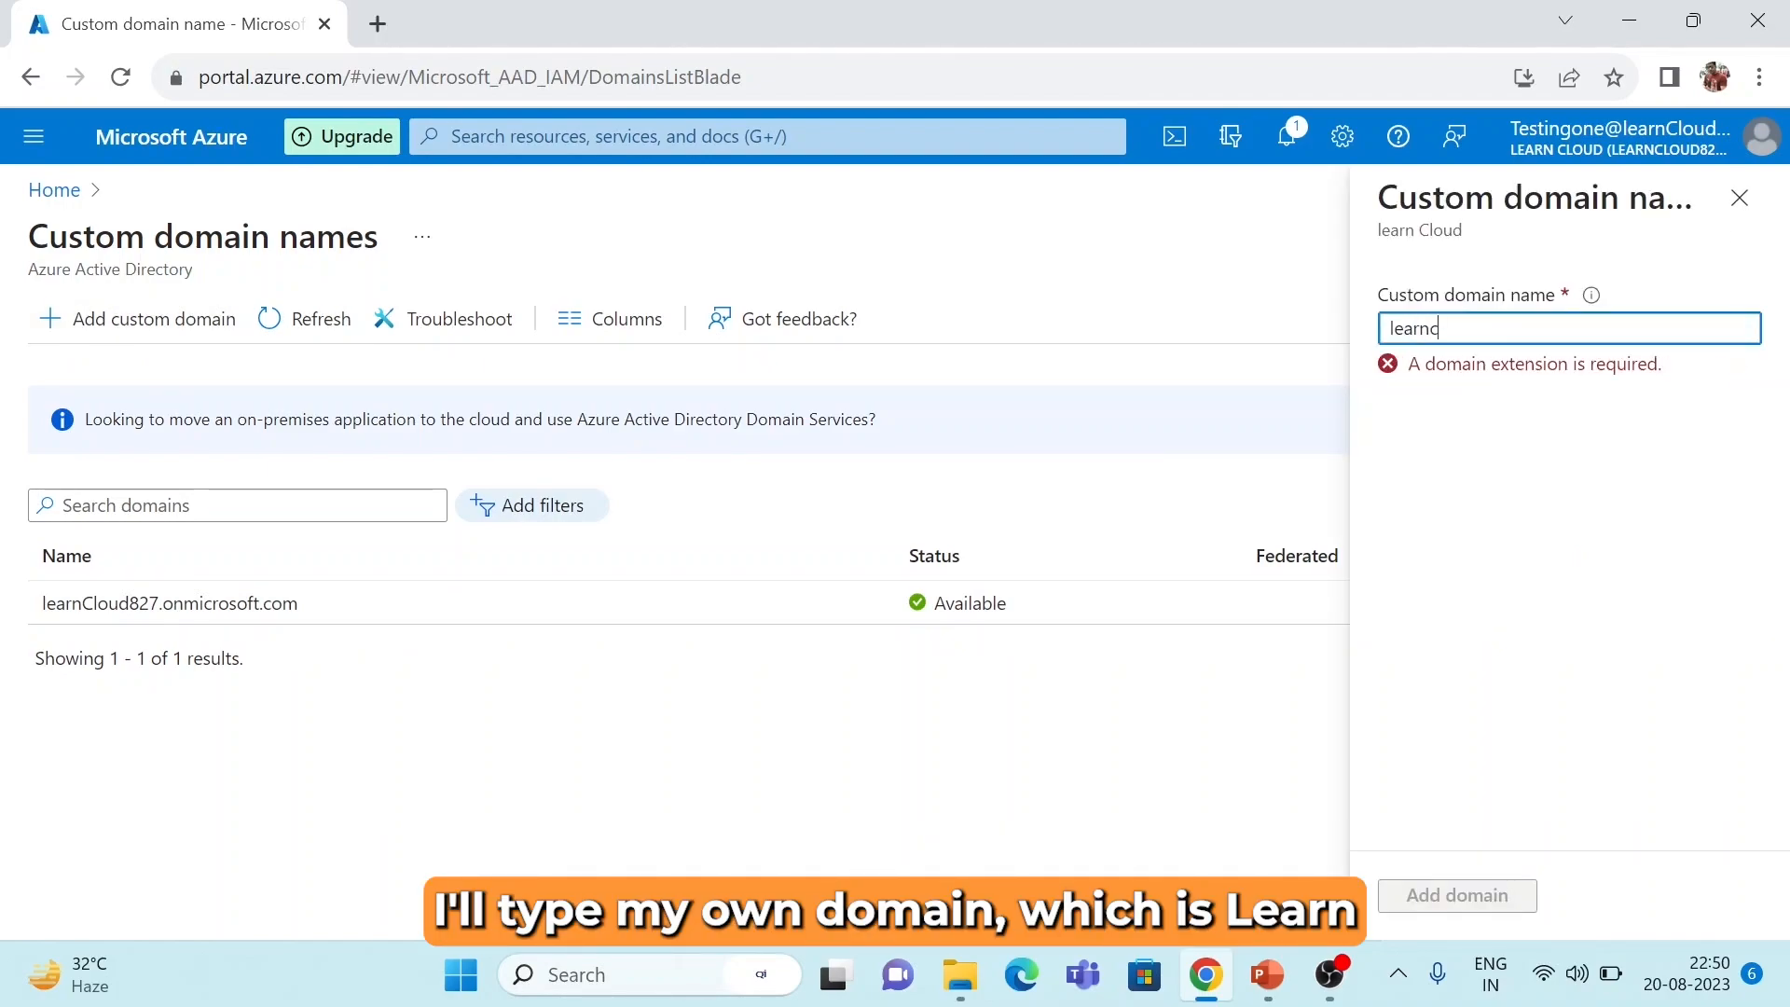
{"action": "type", "text": "loud.l"}
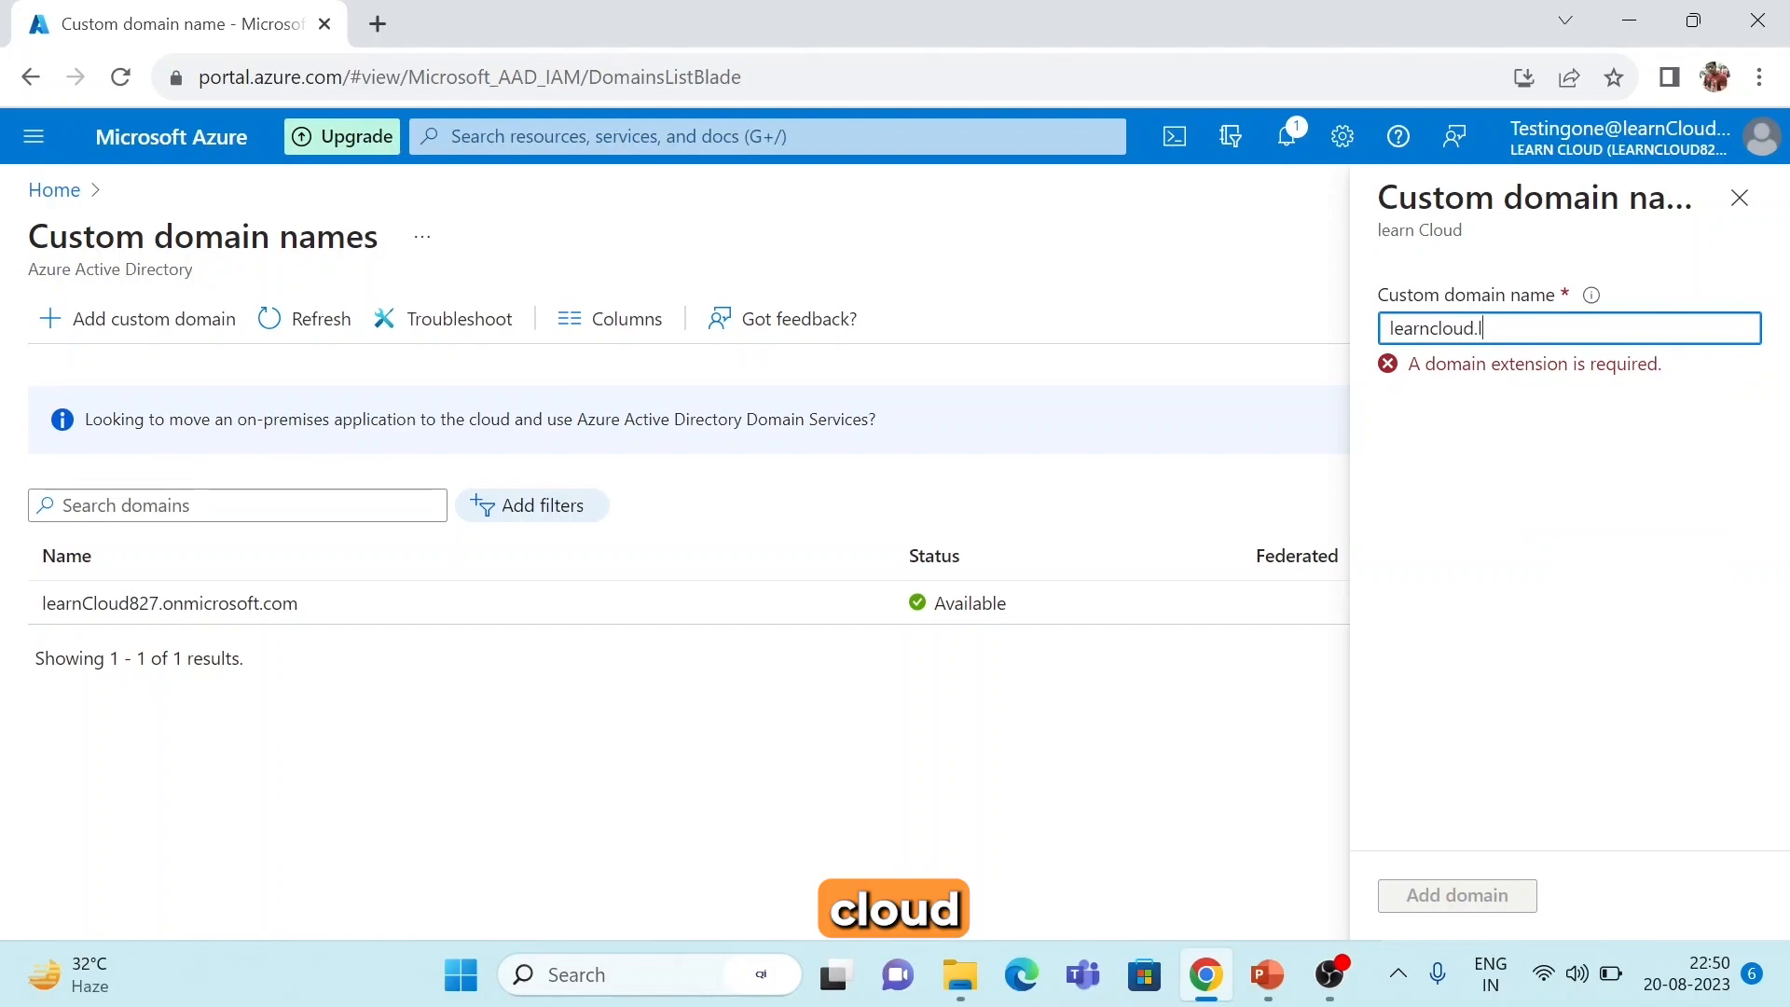
{"action": "type", "text": "ive"}
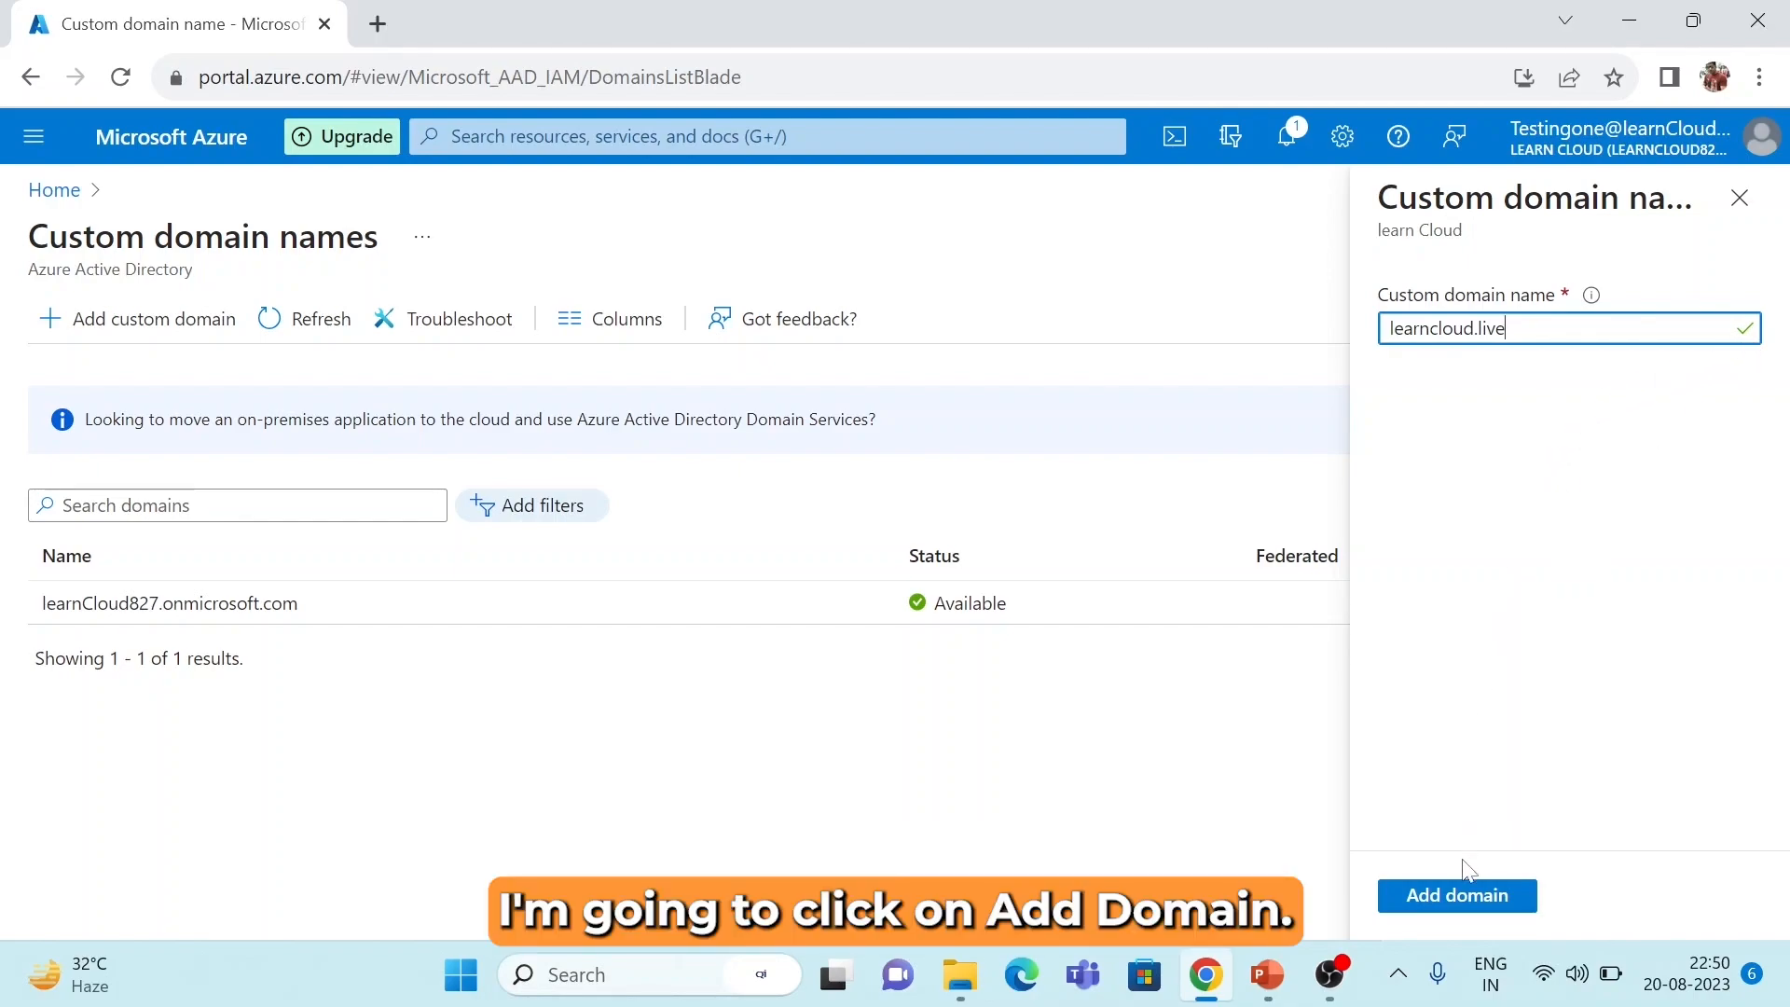
{"action": "left_click", "coordinate": [1457, 897]}
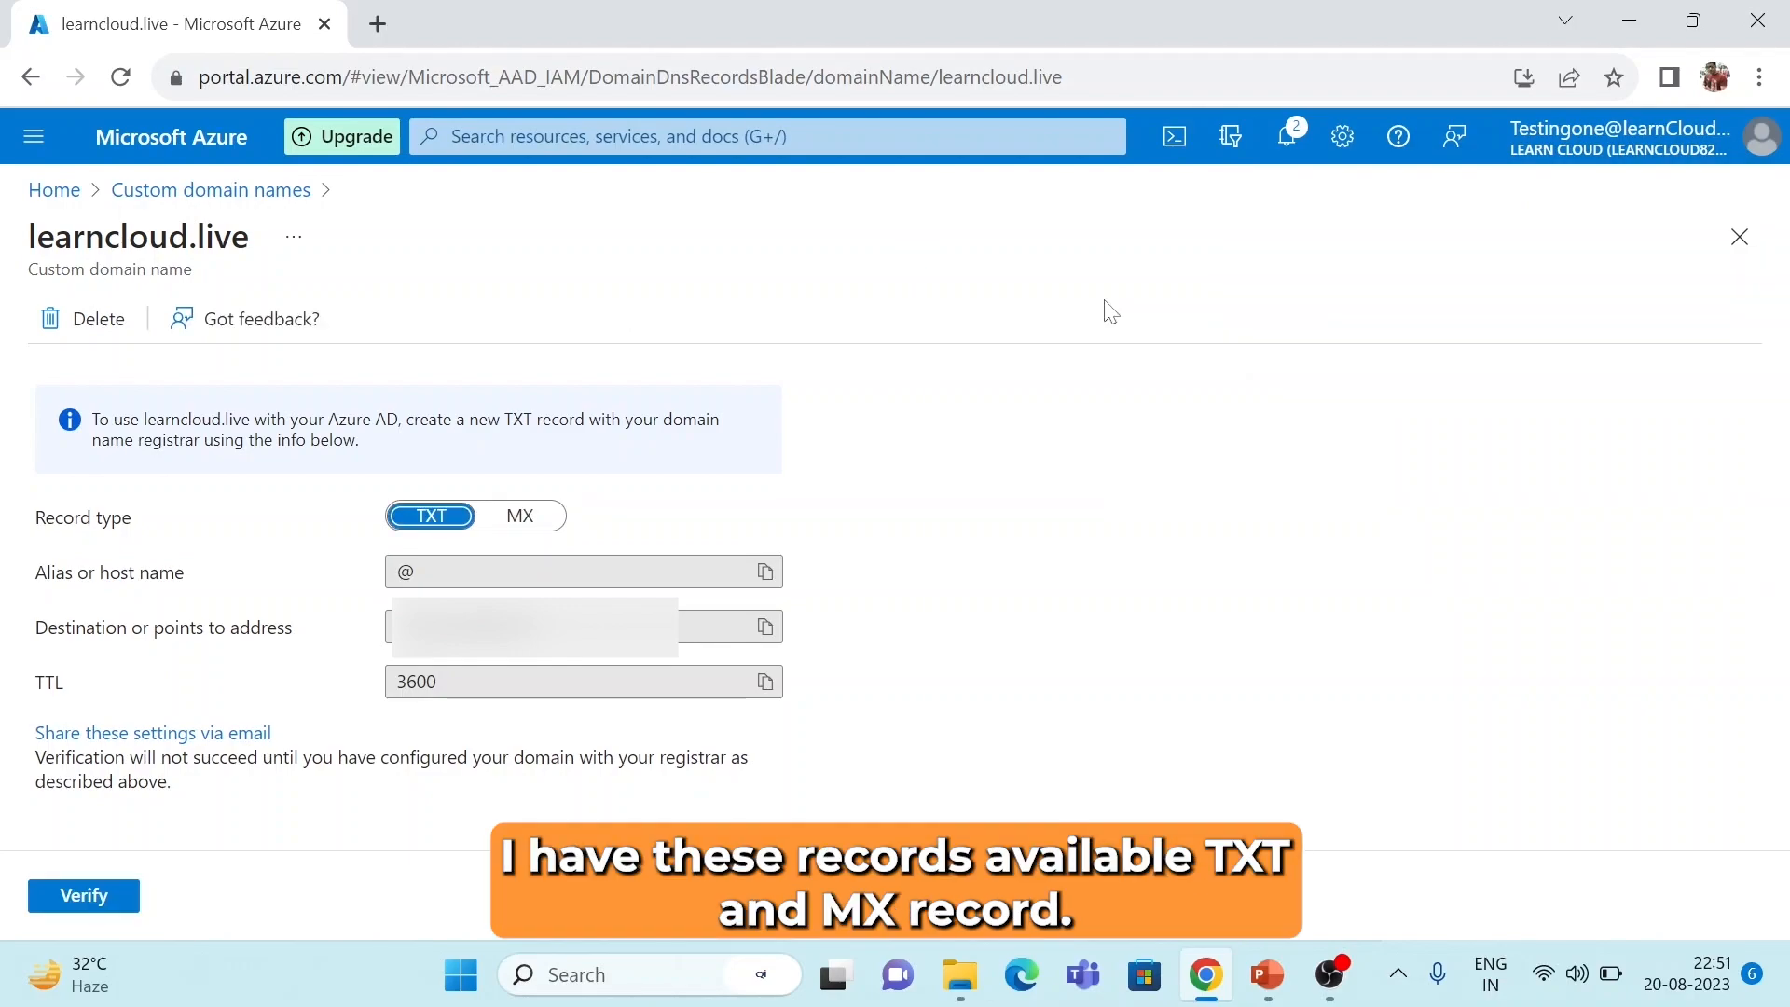
Compare the MX and TXT verification records, then Google 'hostinger' in a new tab.
{"action": "left_click", "coordinate": [520, 513]}
{"action": "left_click", "coordinate": [411, 521]}
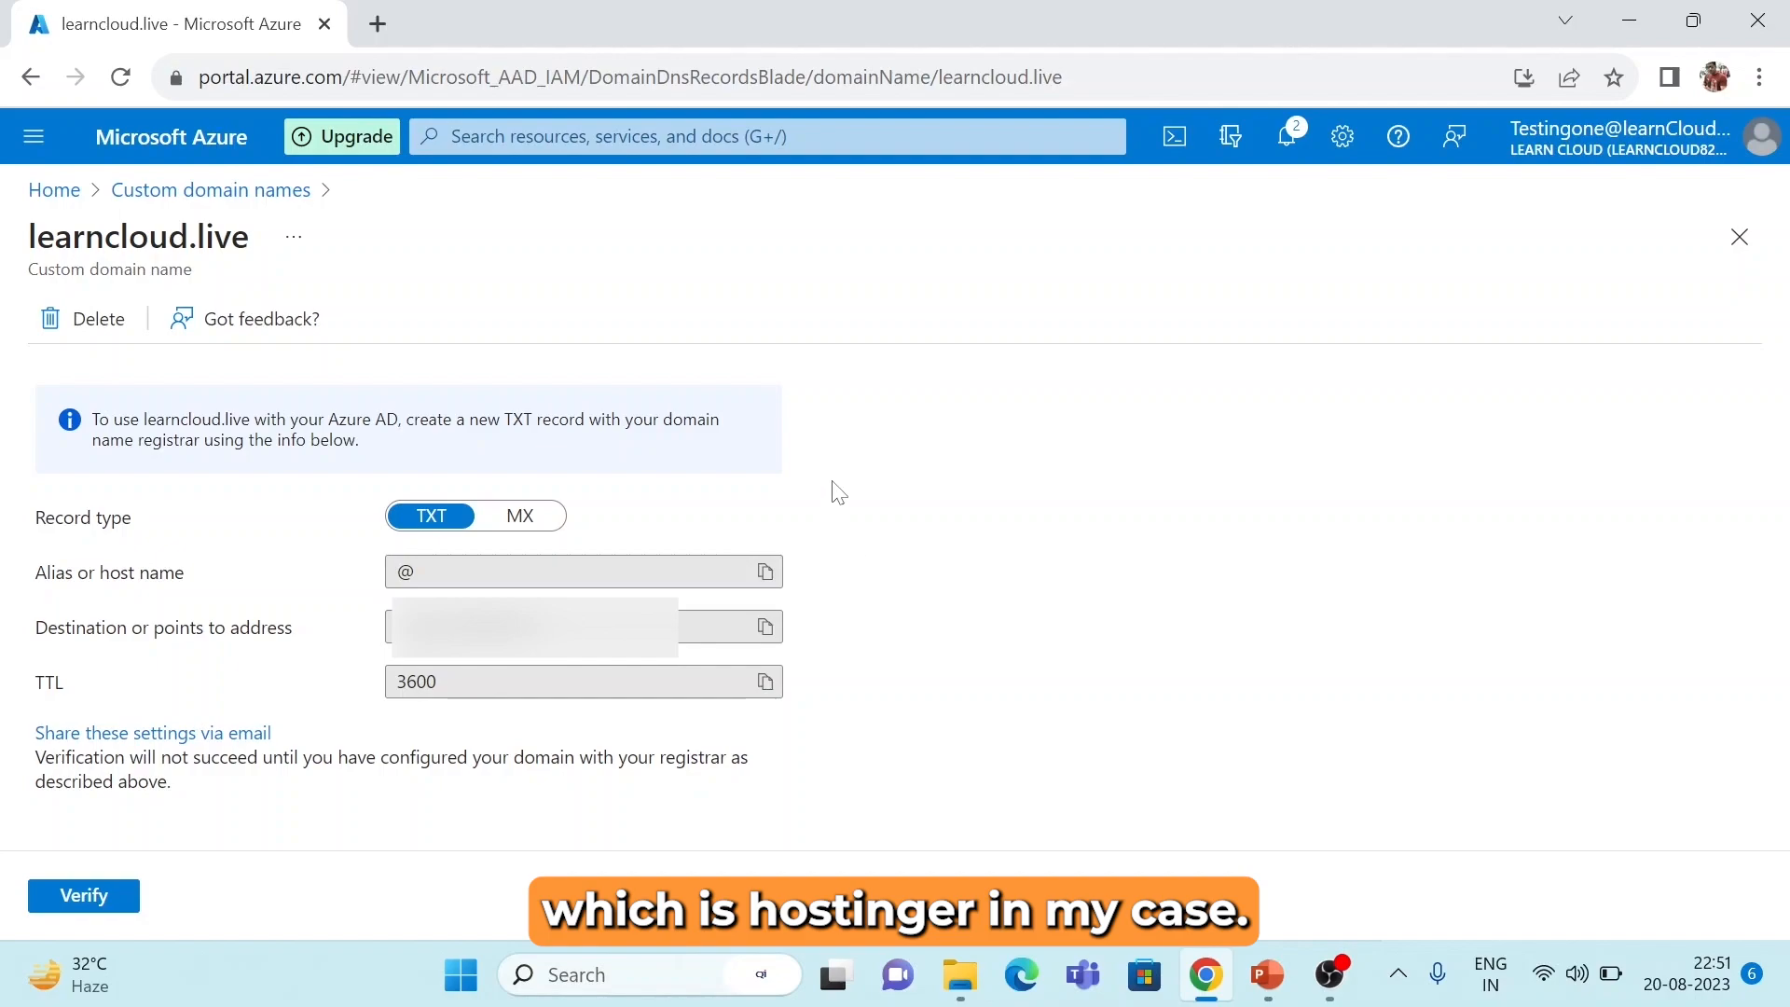
{"action": "left_click", "coordinate": [386, 26]}
{"action": "type", "text": "hostinger"}
{"action": "key", "text": "Return"}
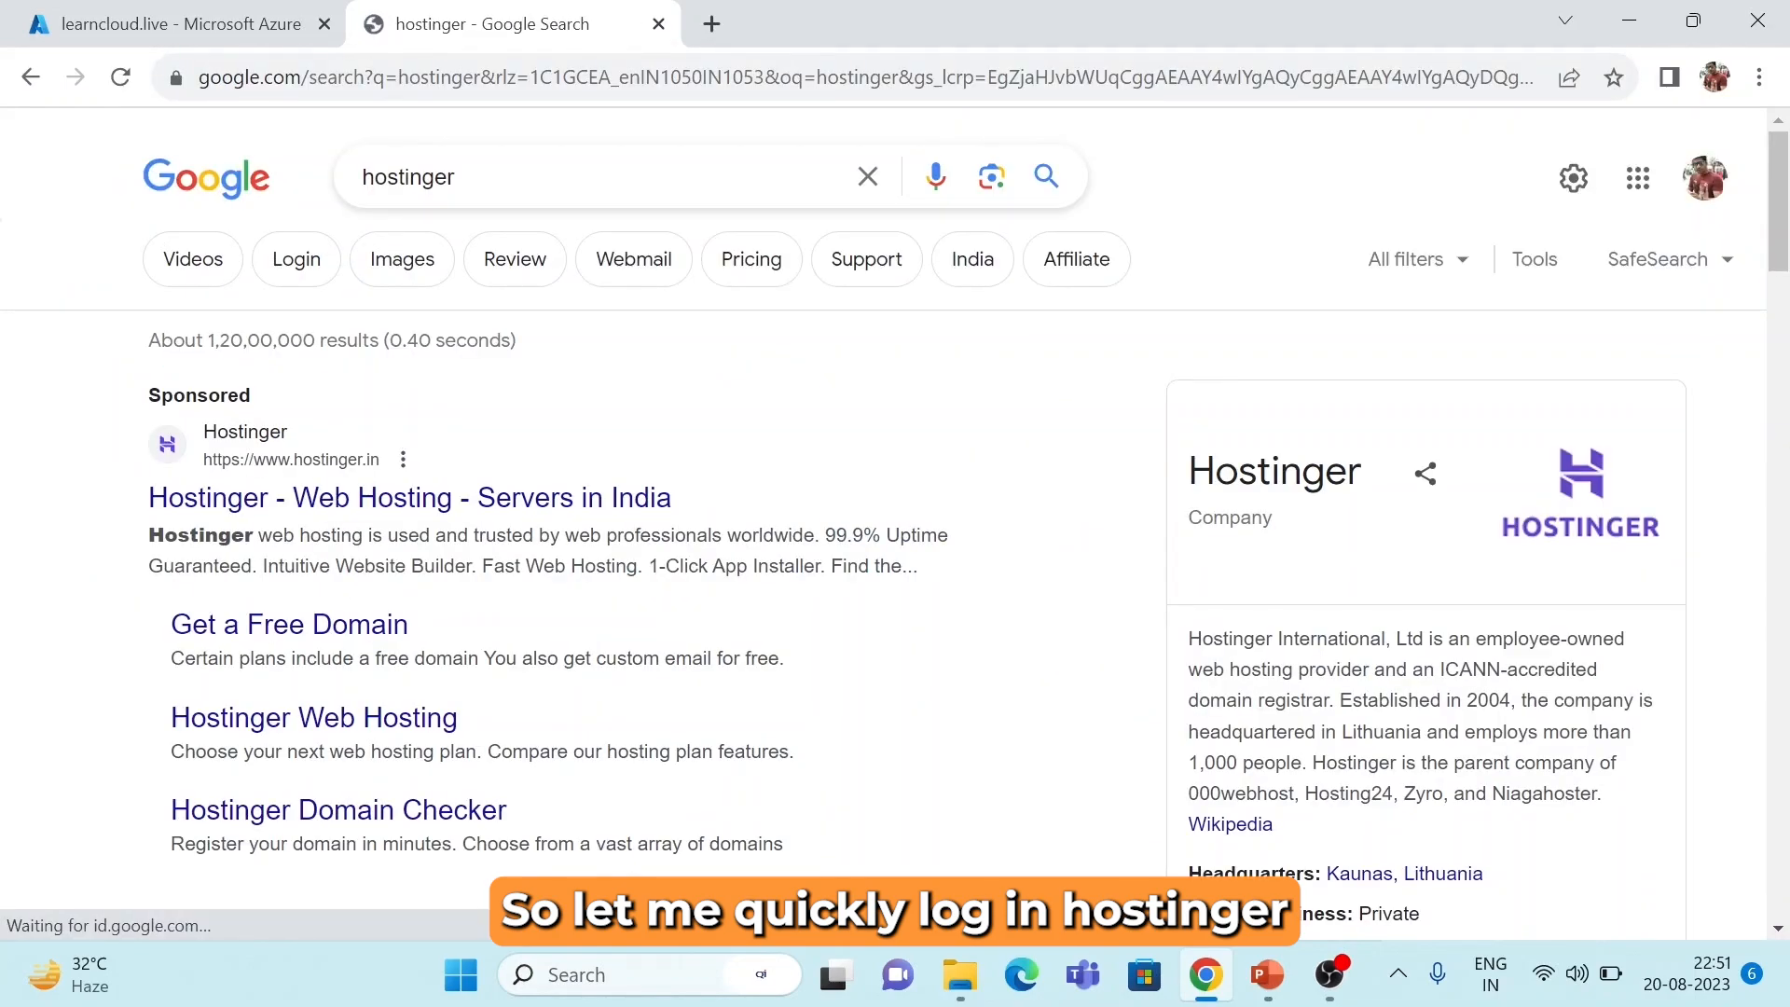
Open the Hostinger site, sign in with Google, and cancel the 2FA offer.
{"action": "left_click", "coordinate": [340, 518]}
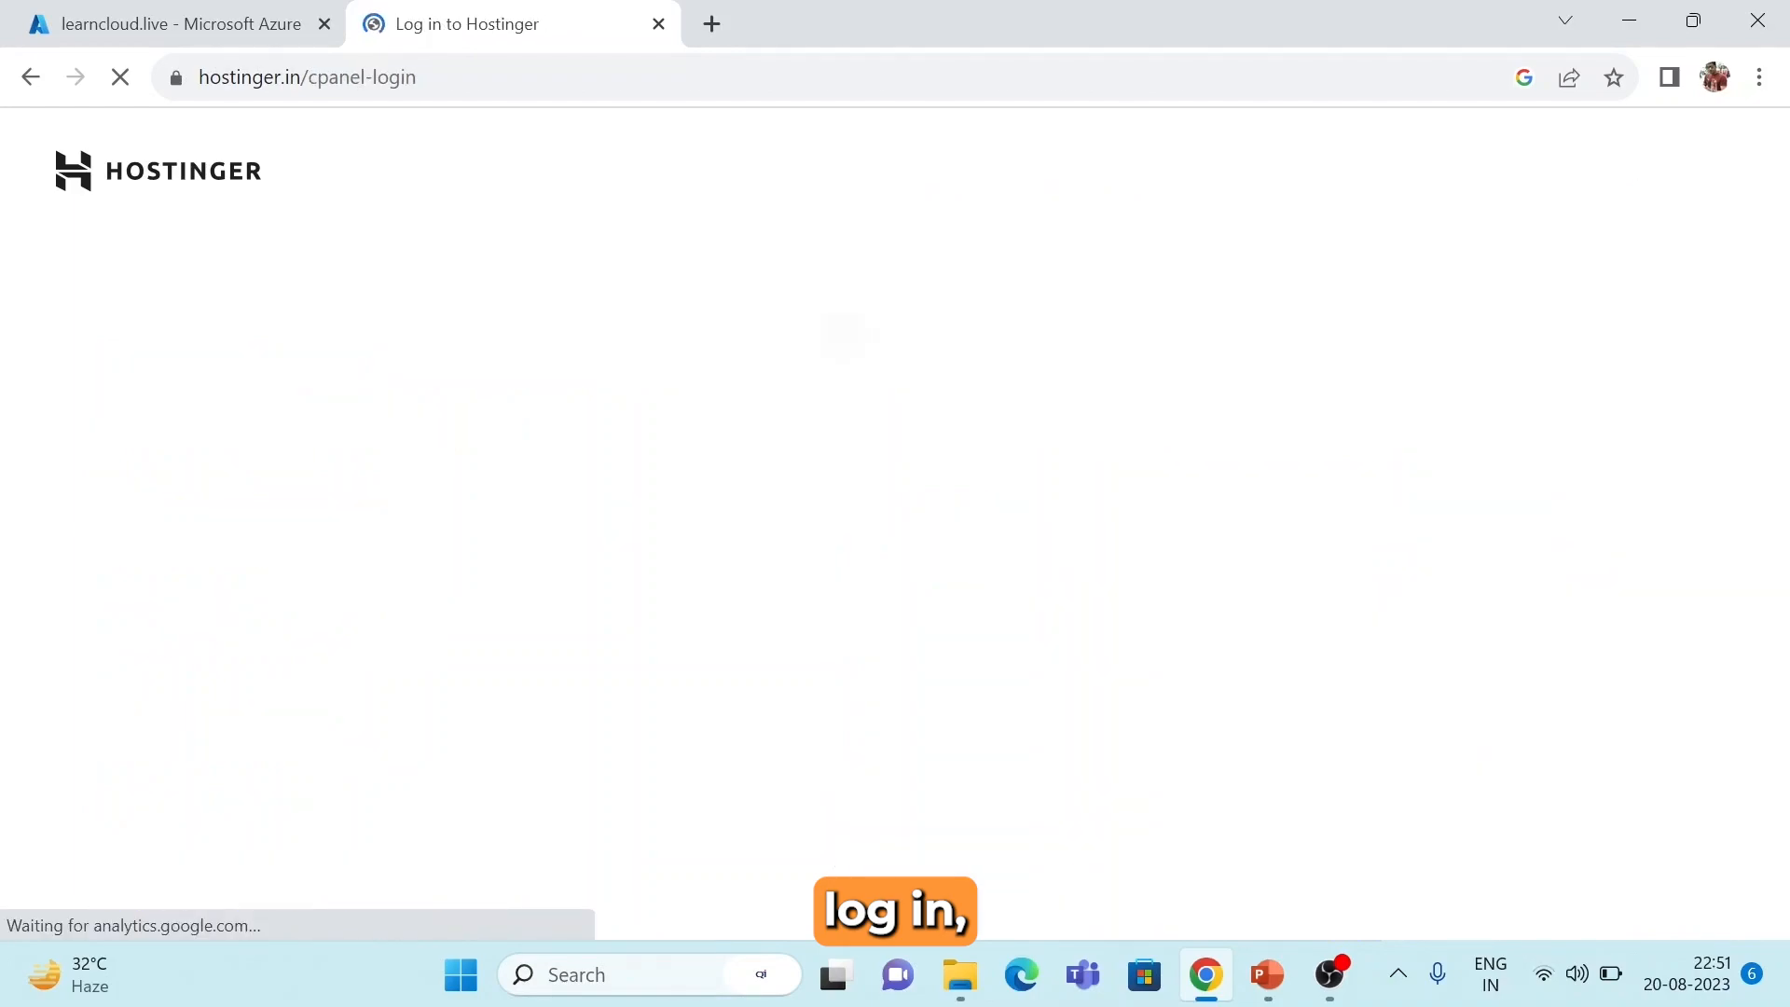
{"action": "left_click", "coordinate": [840, 295]}
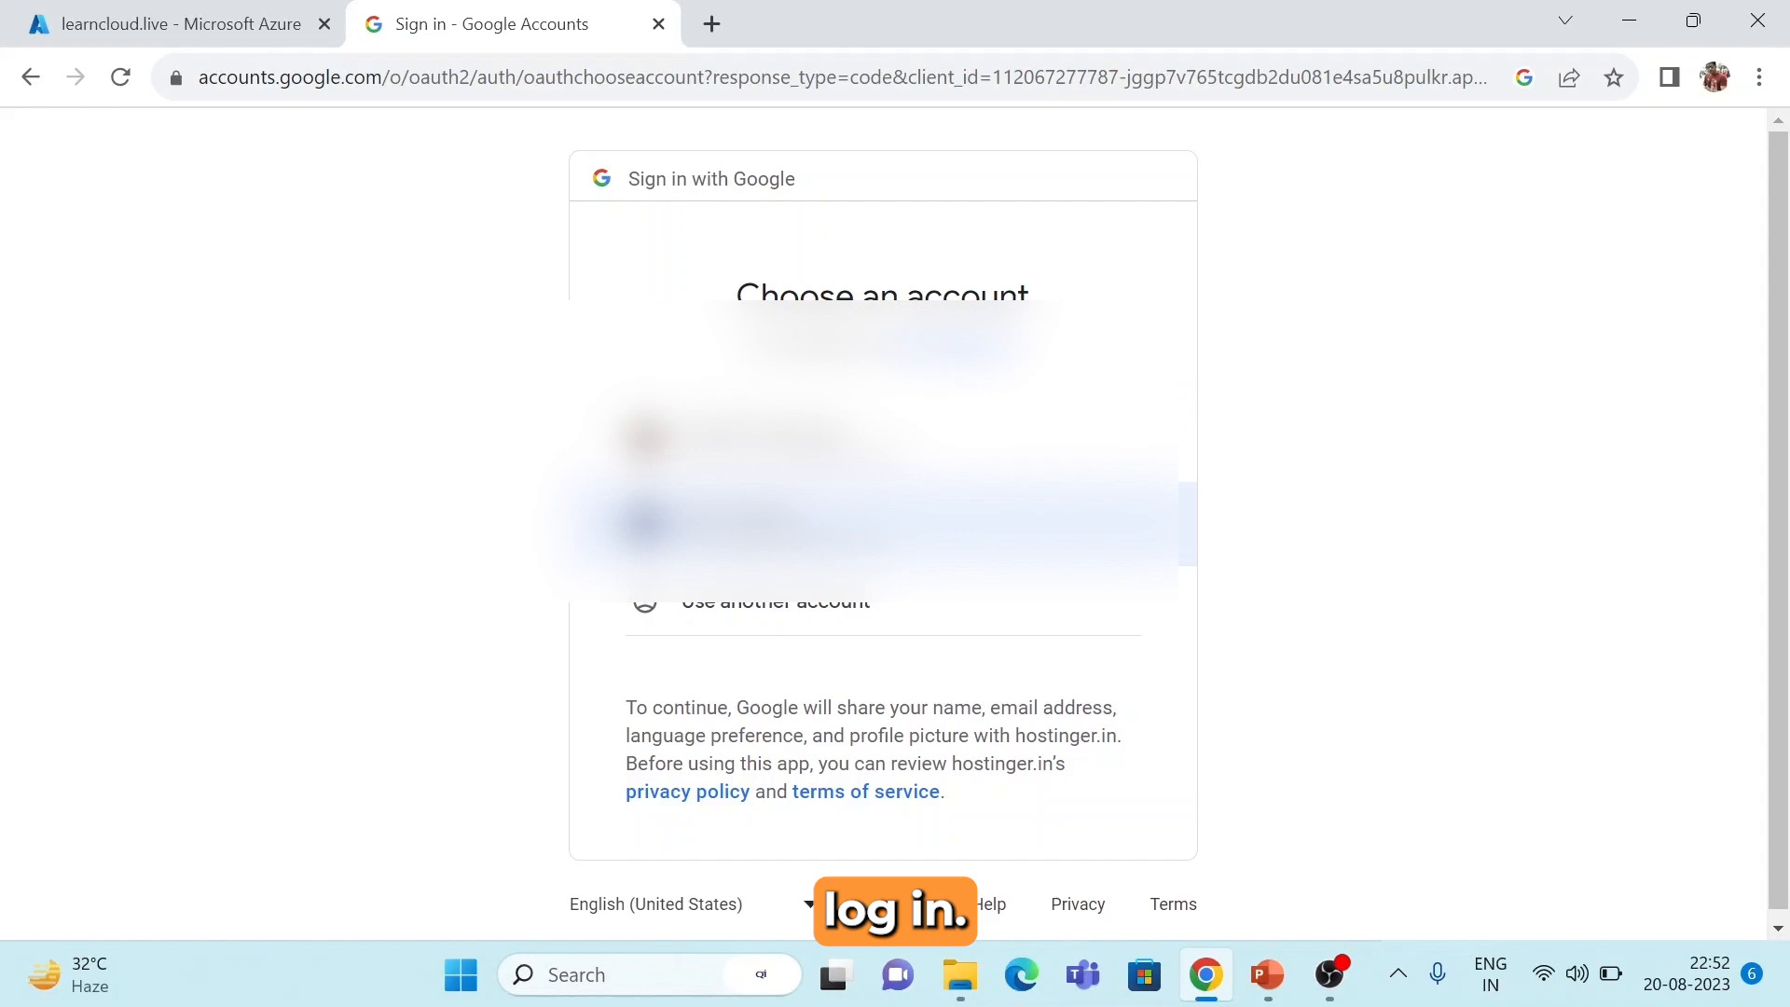
{"action": "left_click", "coordinate": [746, 523]}
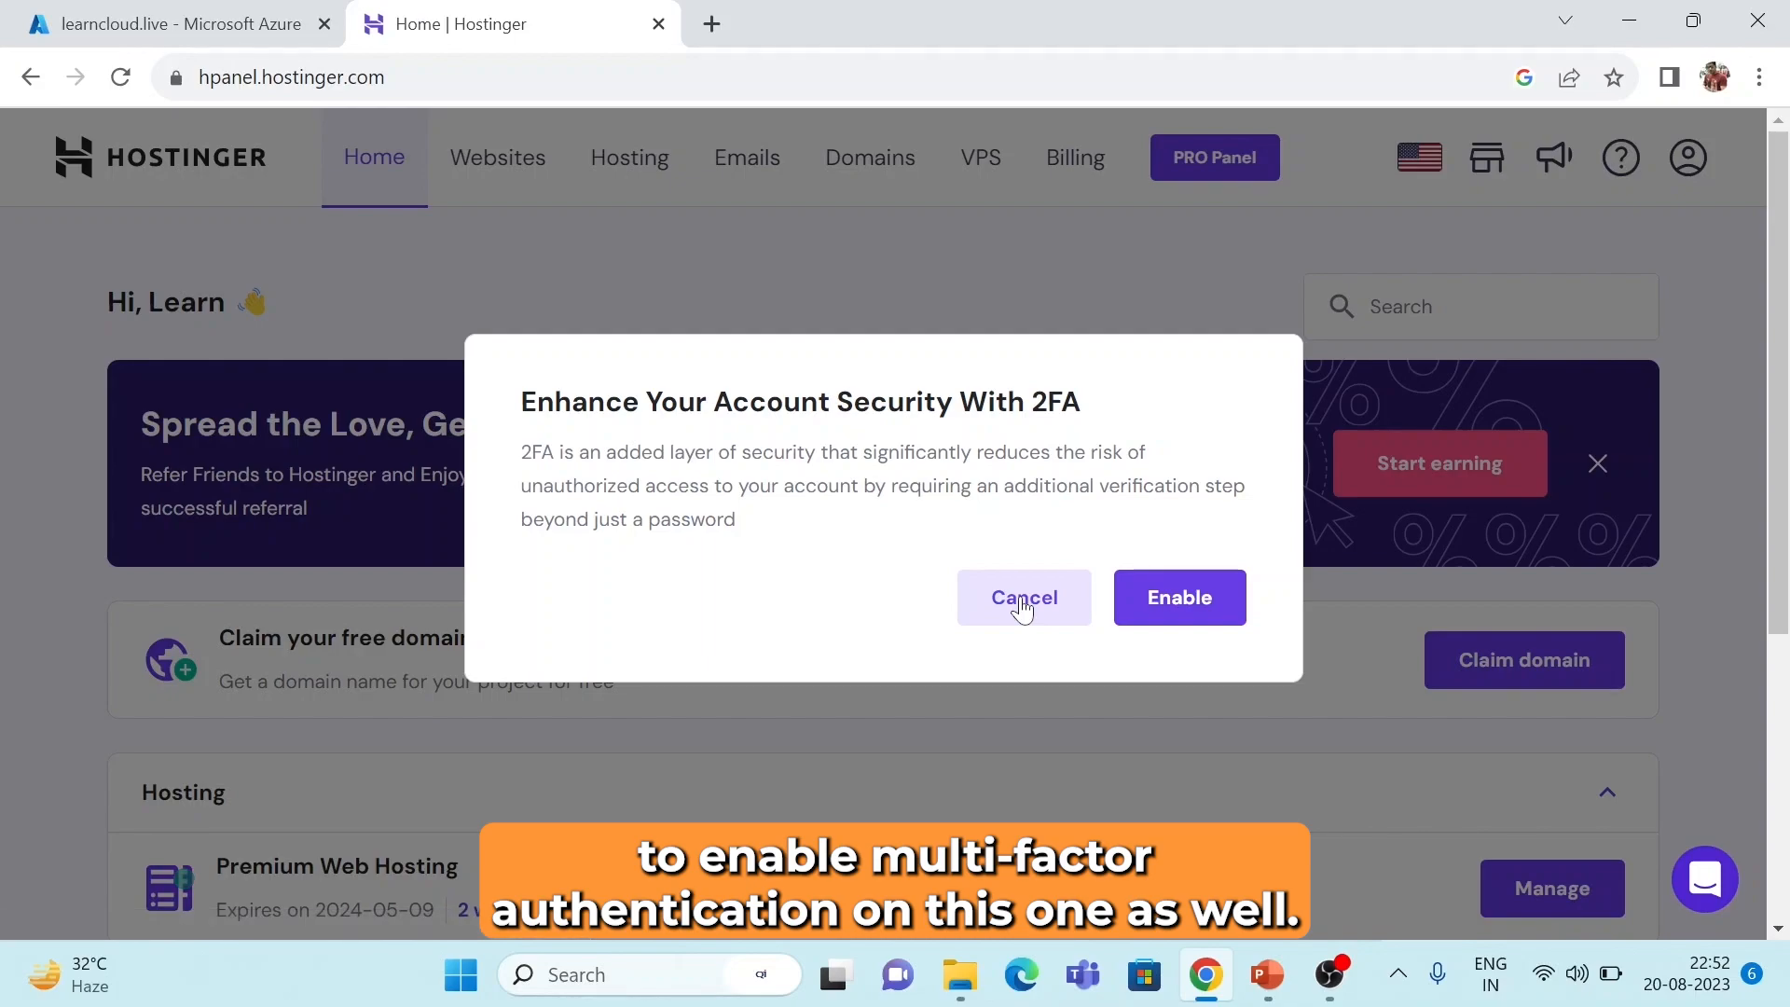
{"action": "left_click", "coordinate": [1023, 602]}
Manage the Premium Web Hosting plan and open Advanced > DNS Zone Editor.
{"action": "scroll", "coordinate": [634, 485], "scroll_direction": "down", "scroll_amount": 4}
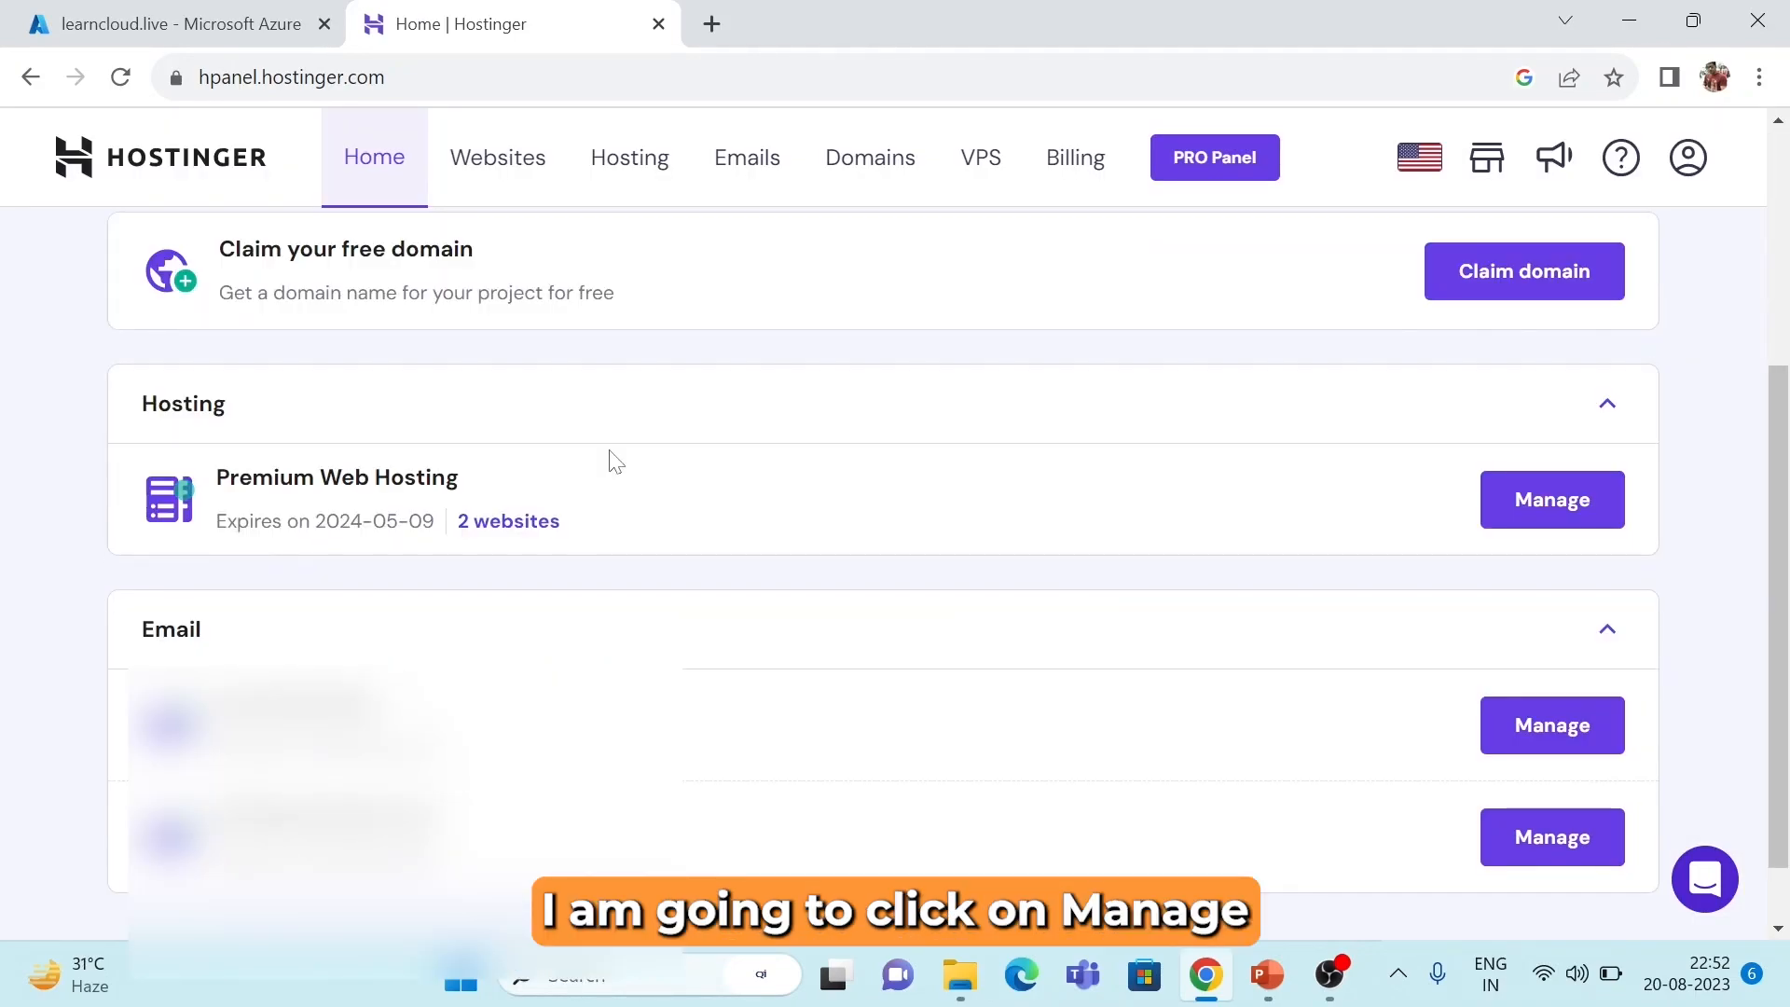
{"action": "left_click", "coordinate": [1532, 505]}
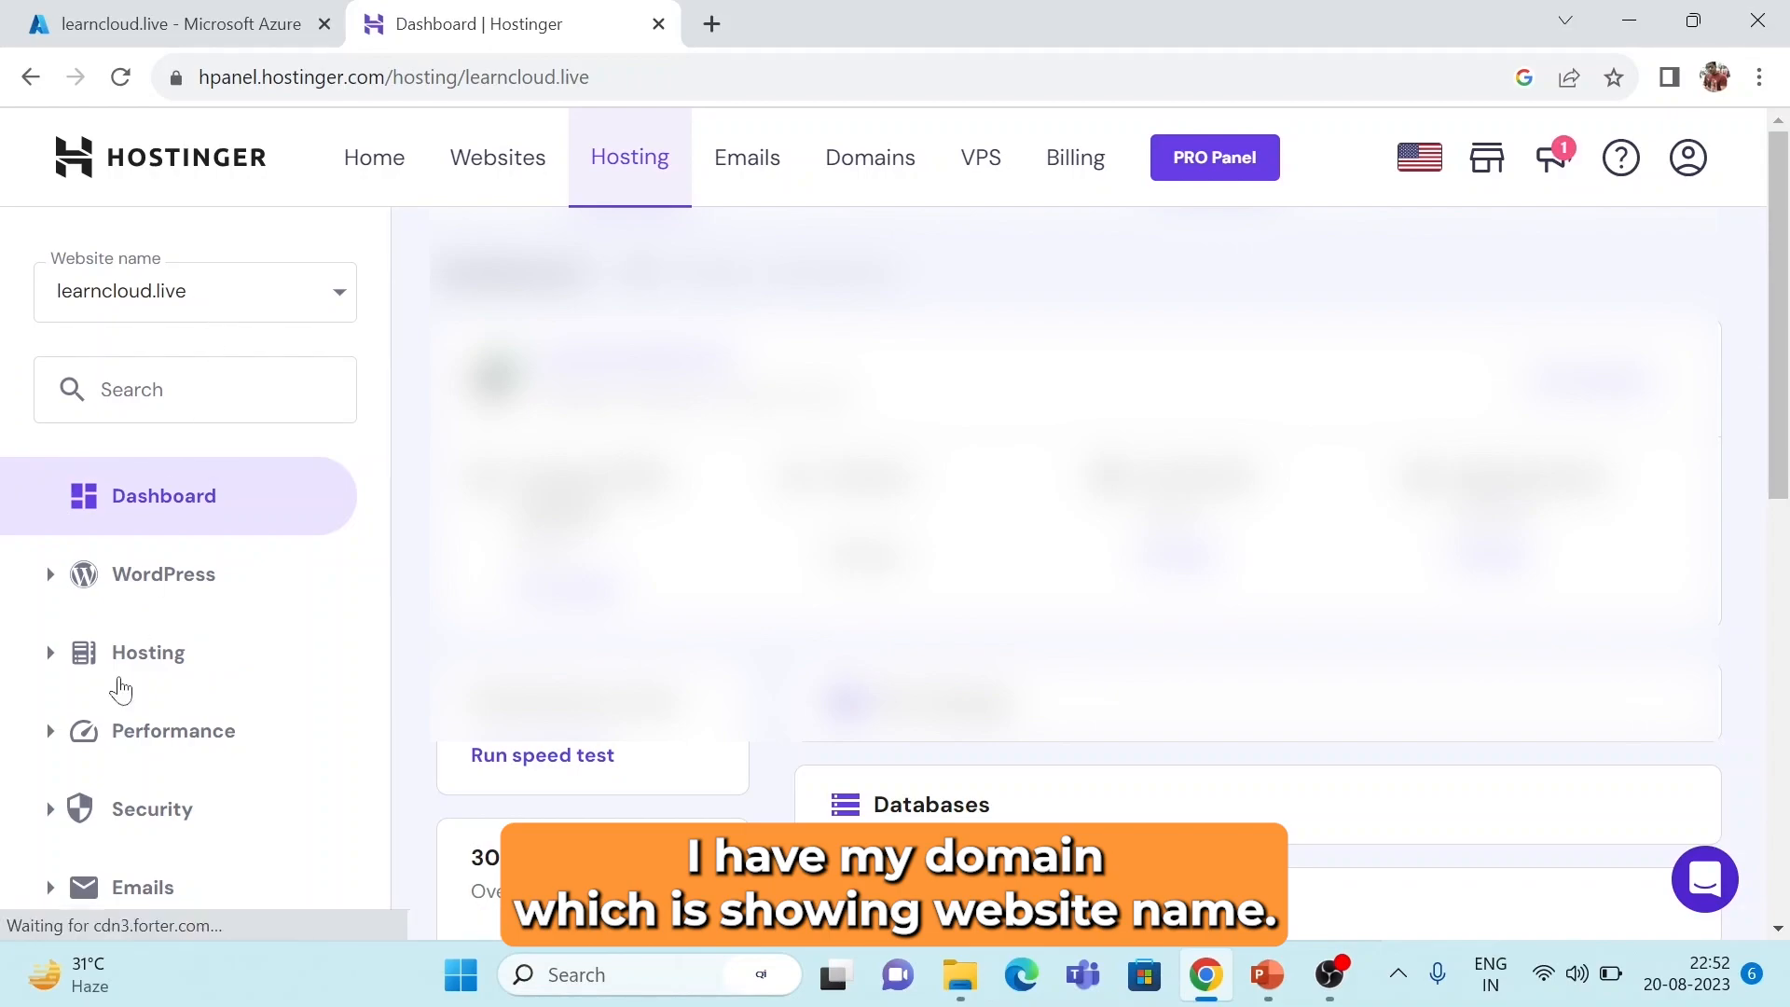
{"action": "scroll", "coordinate": [108, 743], "scroll_direction": "down", "scroll_amount": 1}
{"action": "scroll", "coordinate": [108, 744], "scroll_direction": "down", "scroll_amount": 2}
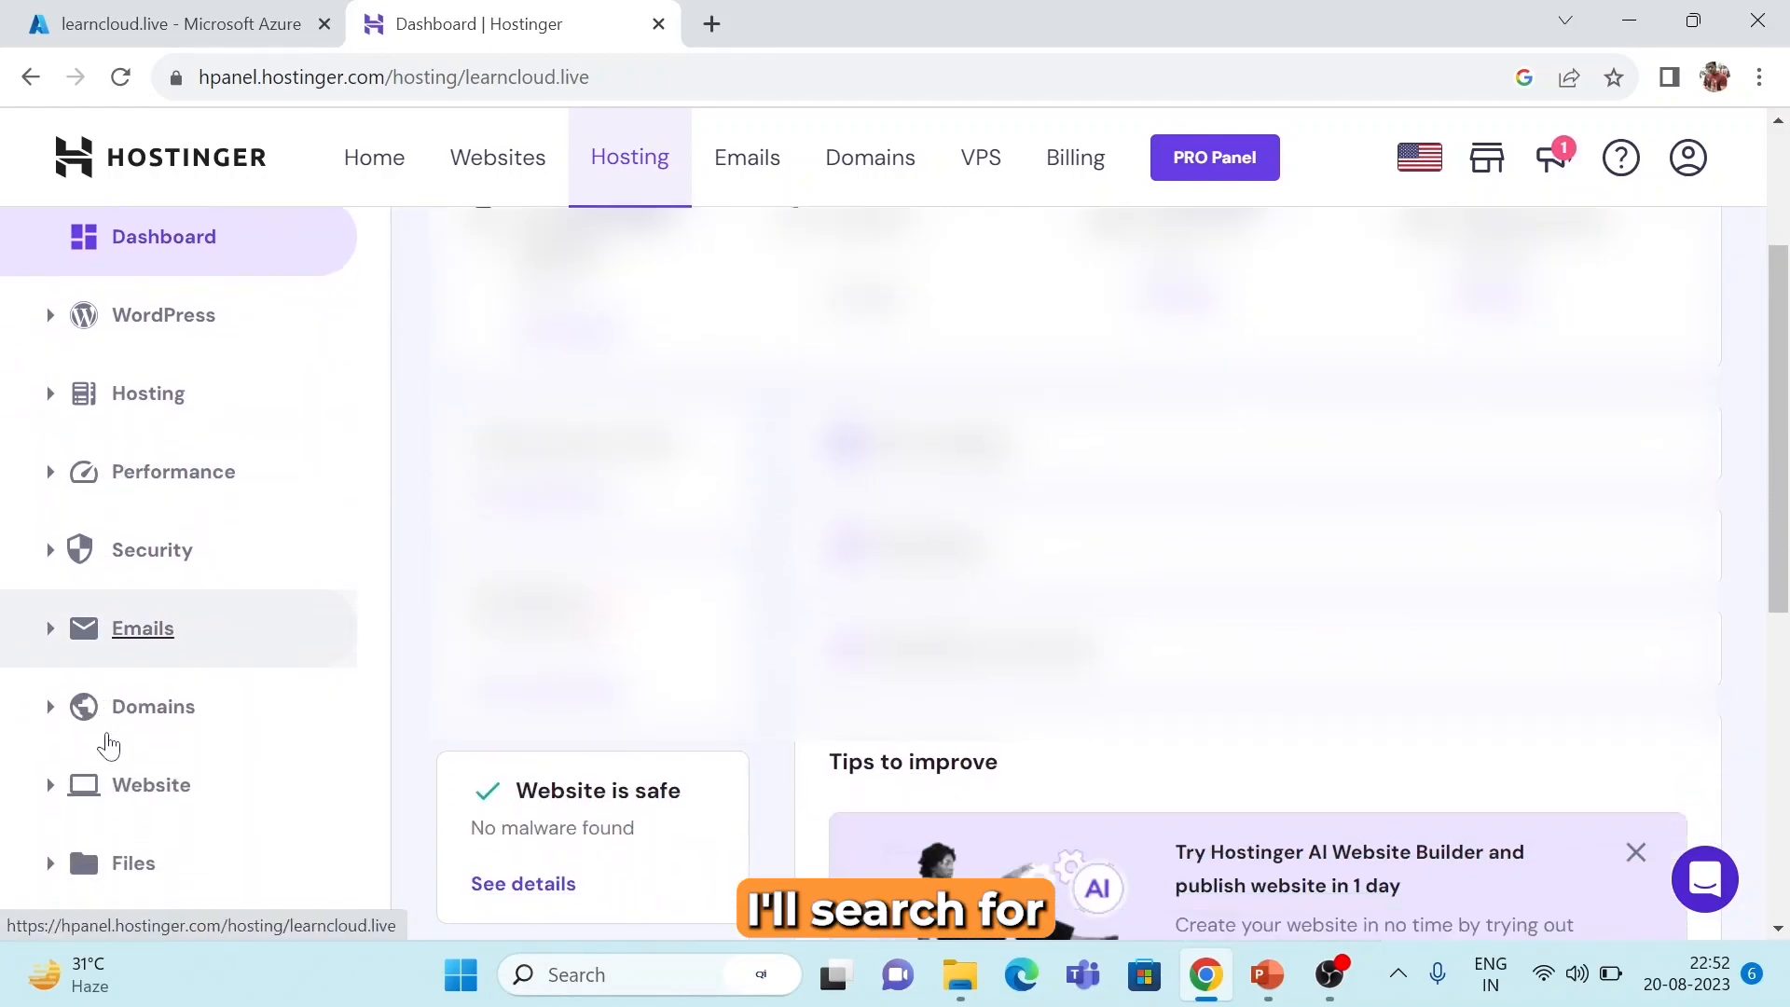
{"action": "scroll", "coordinate": [108, 744], "scroll_direction": "down", "scroll_amount": 2}
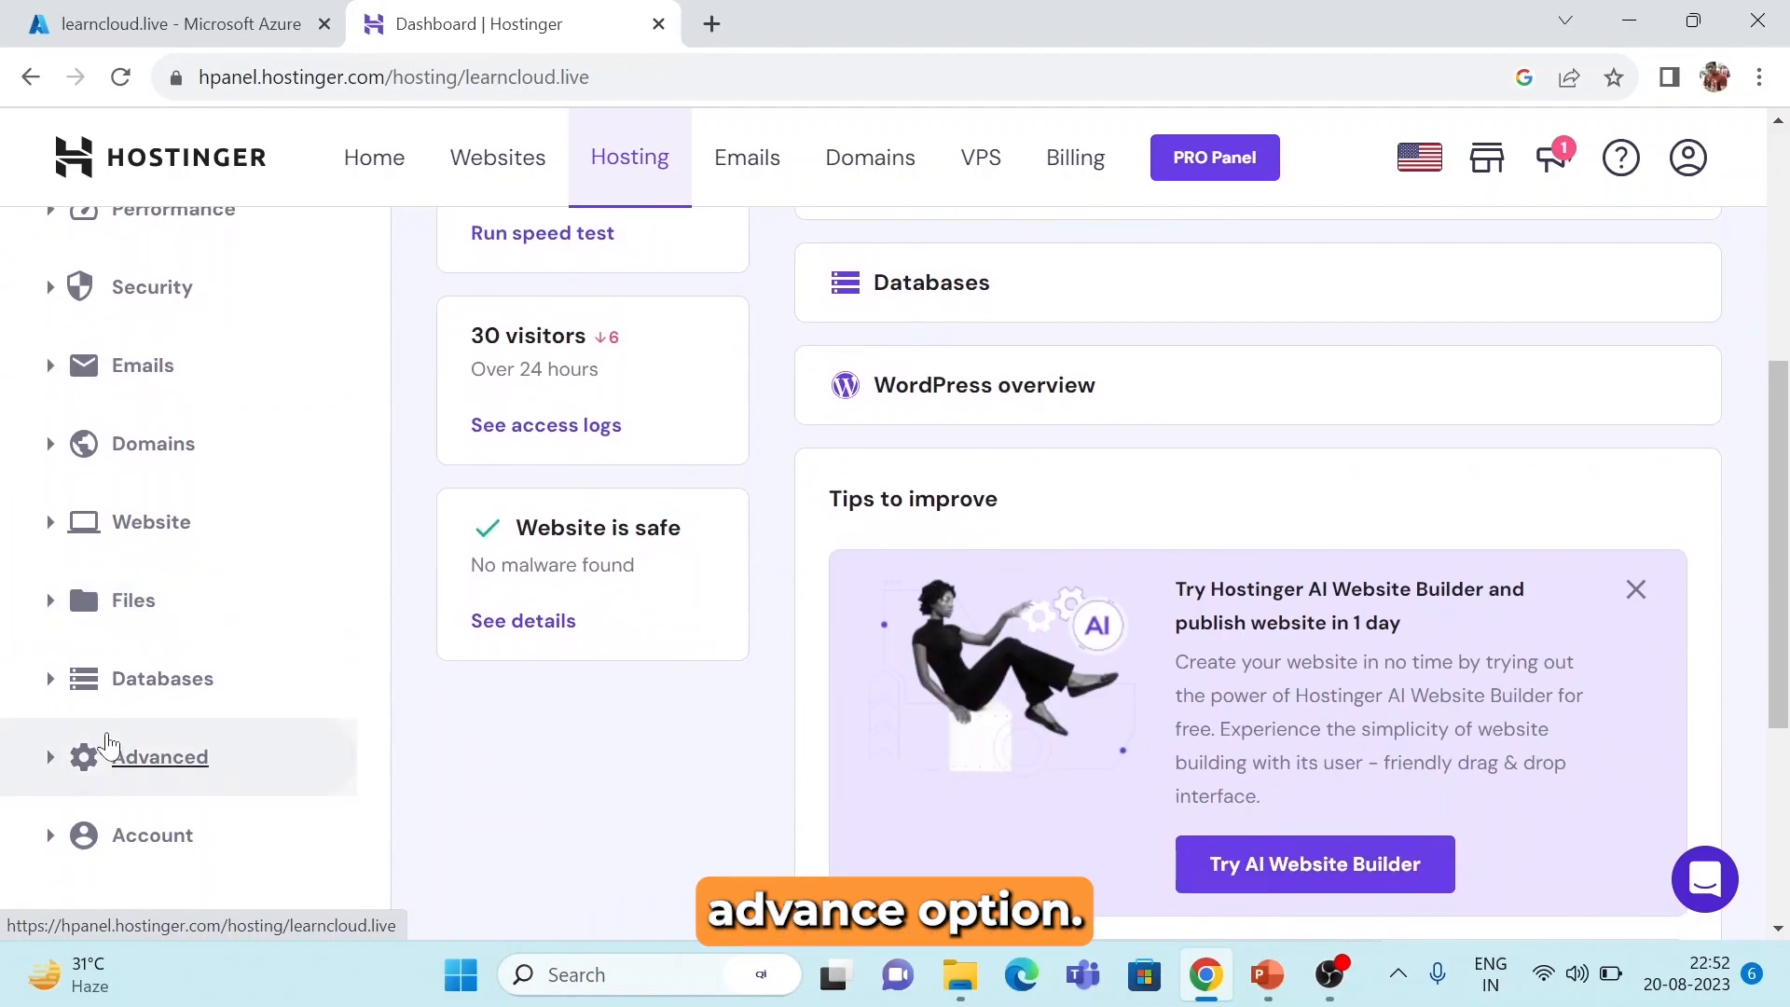
{"action": "left_click", "coordinate": [48, 767]}
{"action": "scroll", "coordinate": [109, 783], "scroll_direction": "down", "scroll_amount": 1}
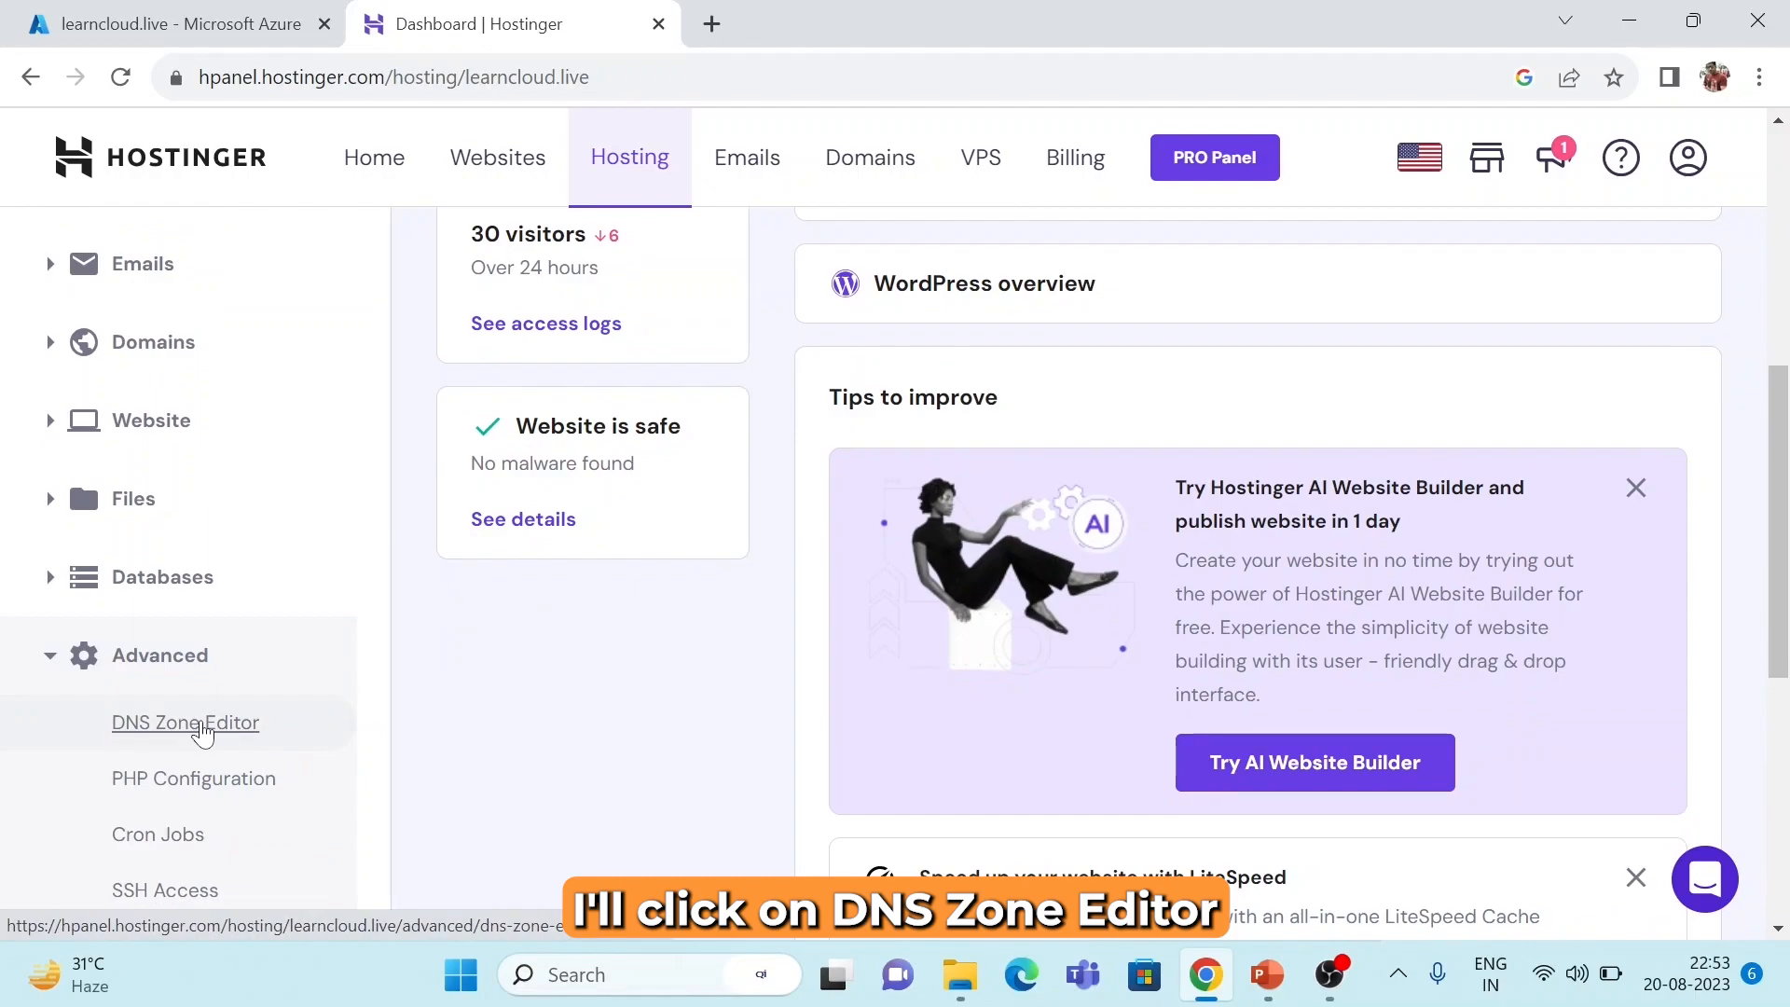
{"action": "left_click", "coordinate": [186, 724]}
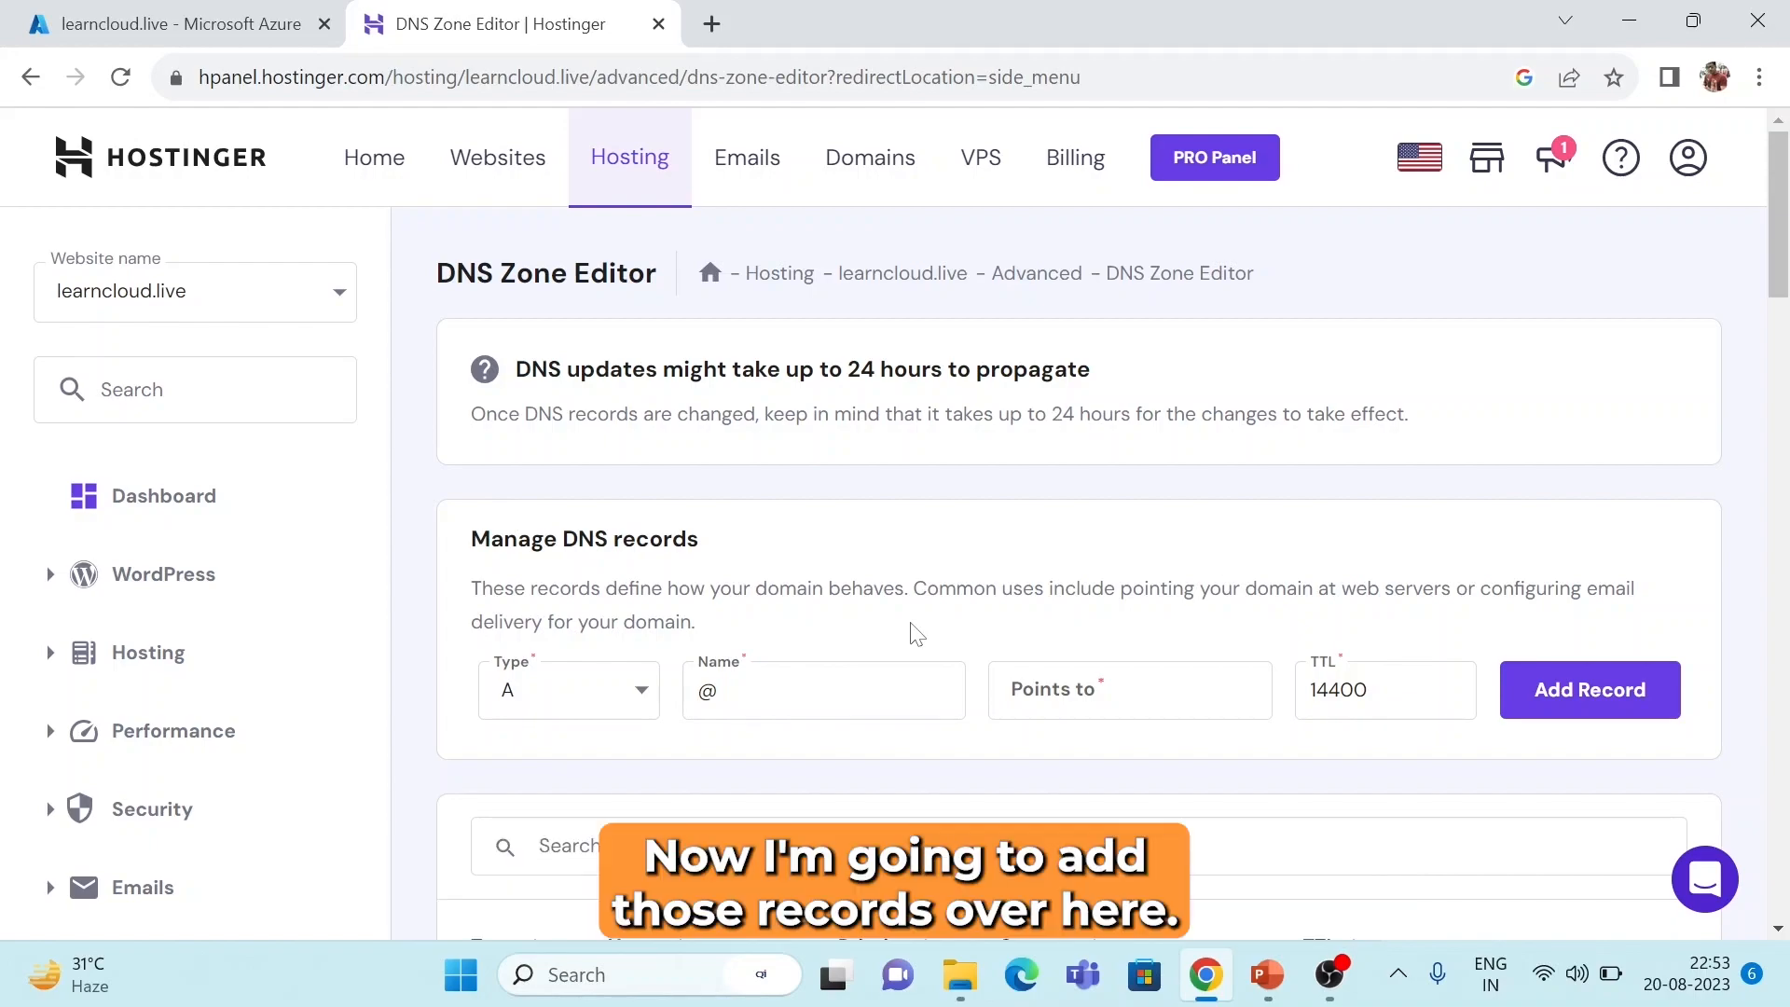
Check Azure's record details and set the new Hostinger DNS record type to TXT.
{"action": "left_click", "coordinate": [208, 24]}
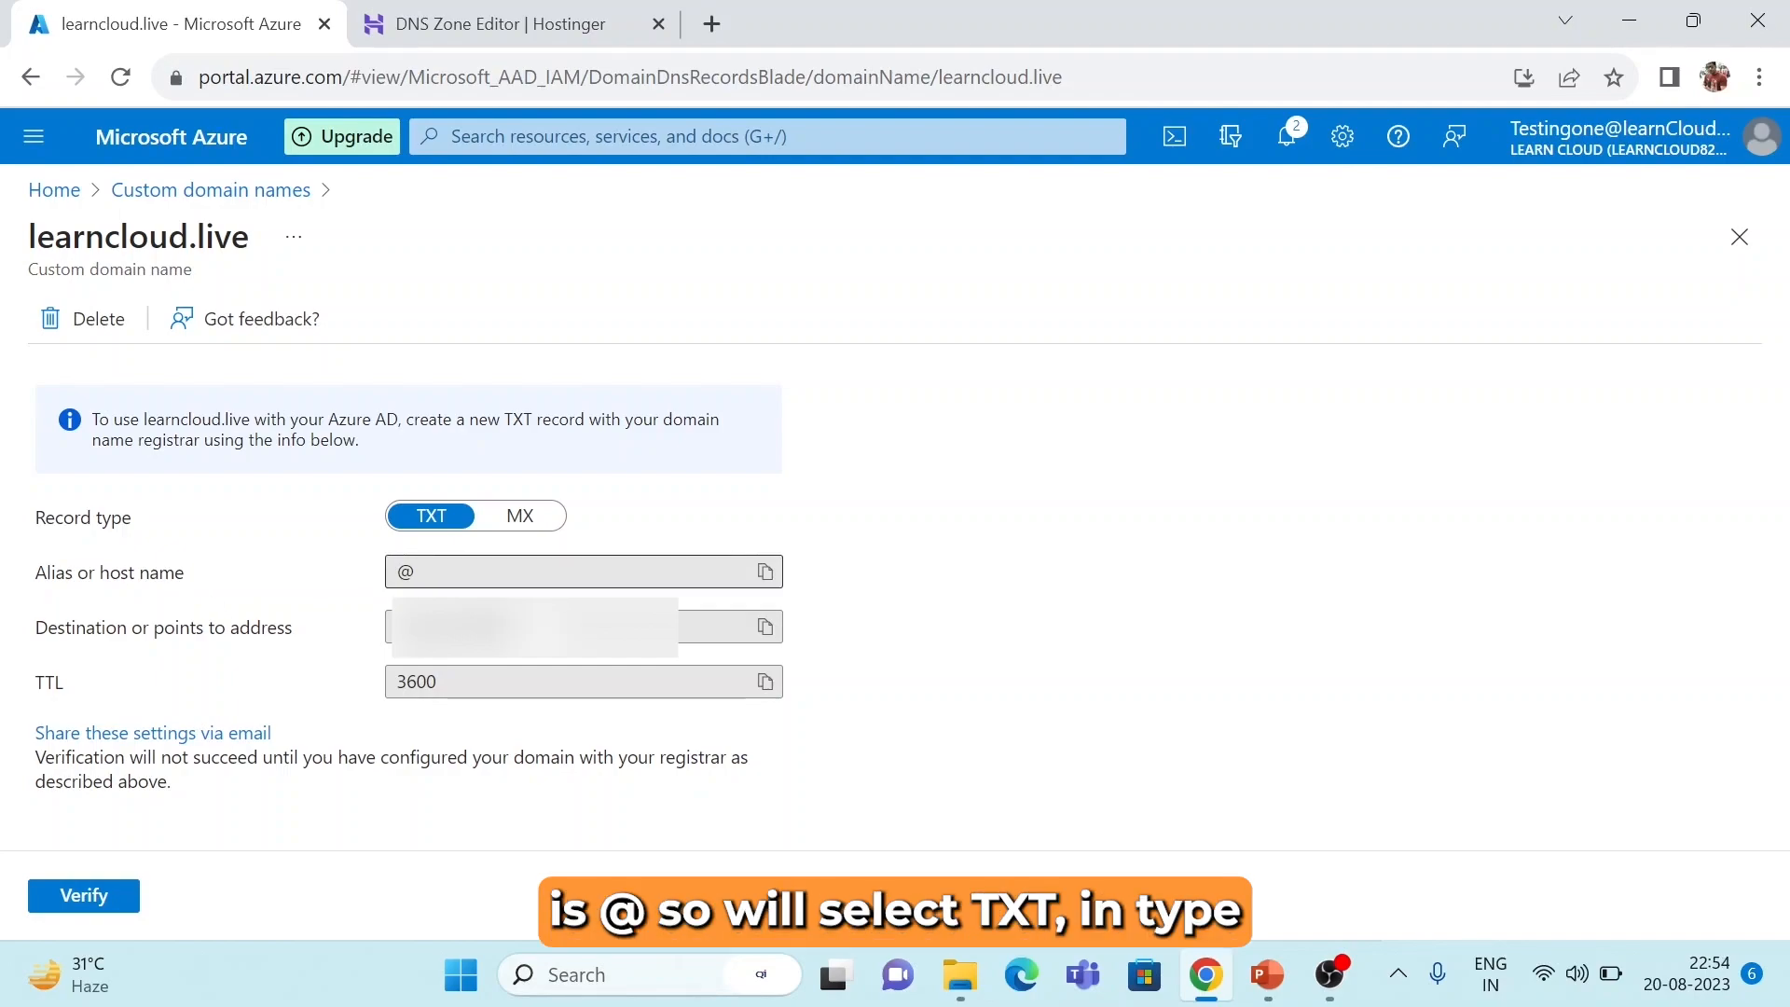
{"action": "left_click", "coordinate": [453, 14]}
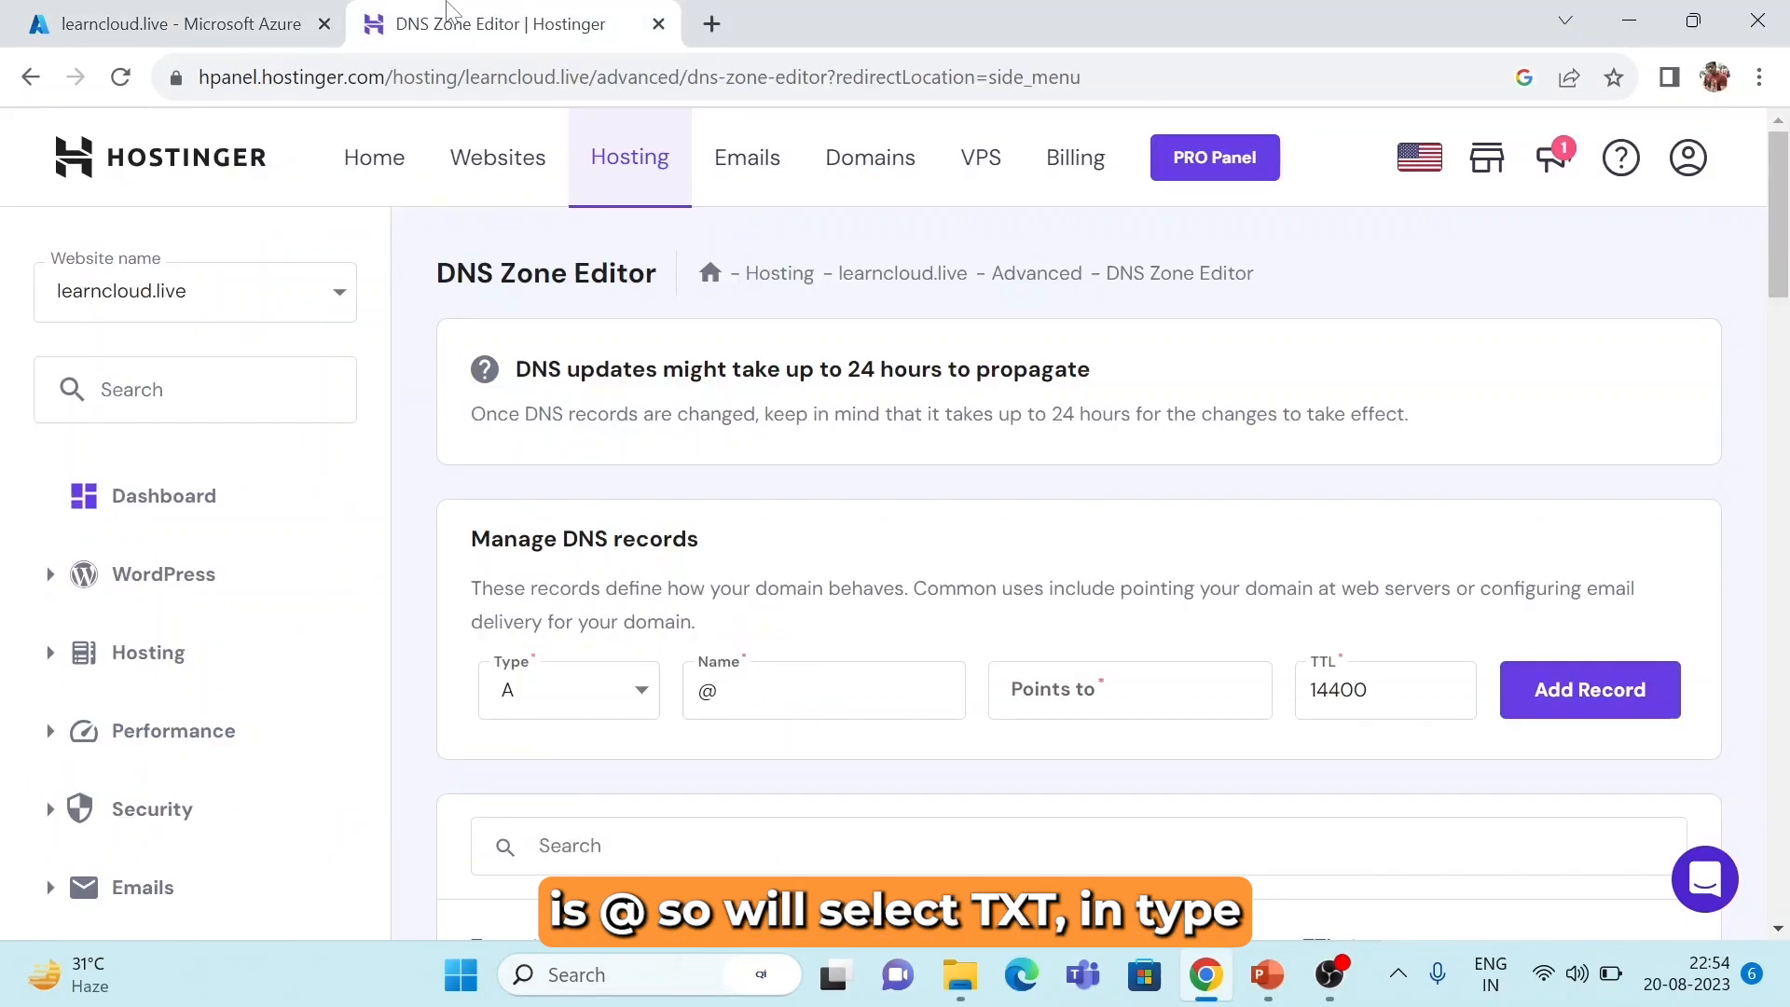
{"action": "left_click", "coordinate": [578, 702]}
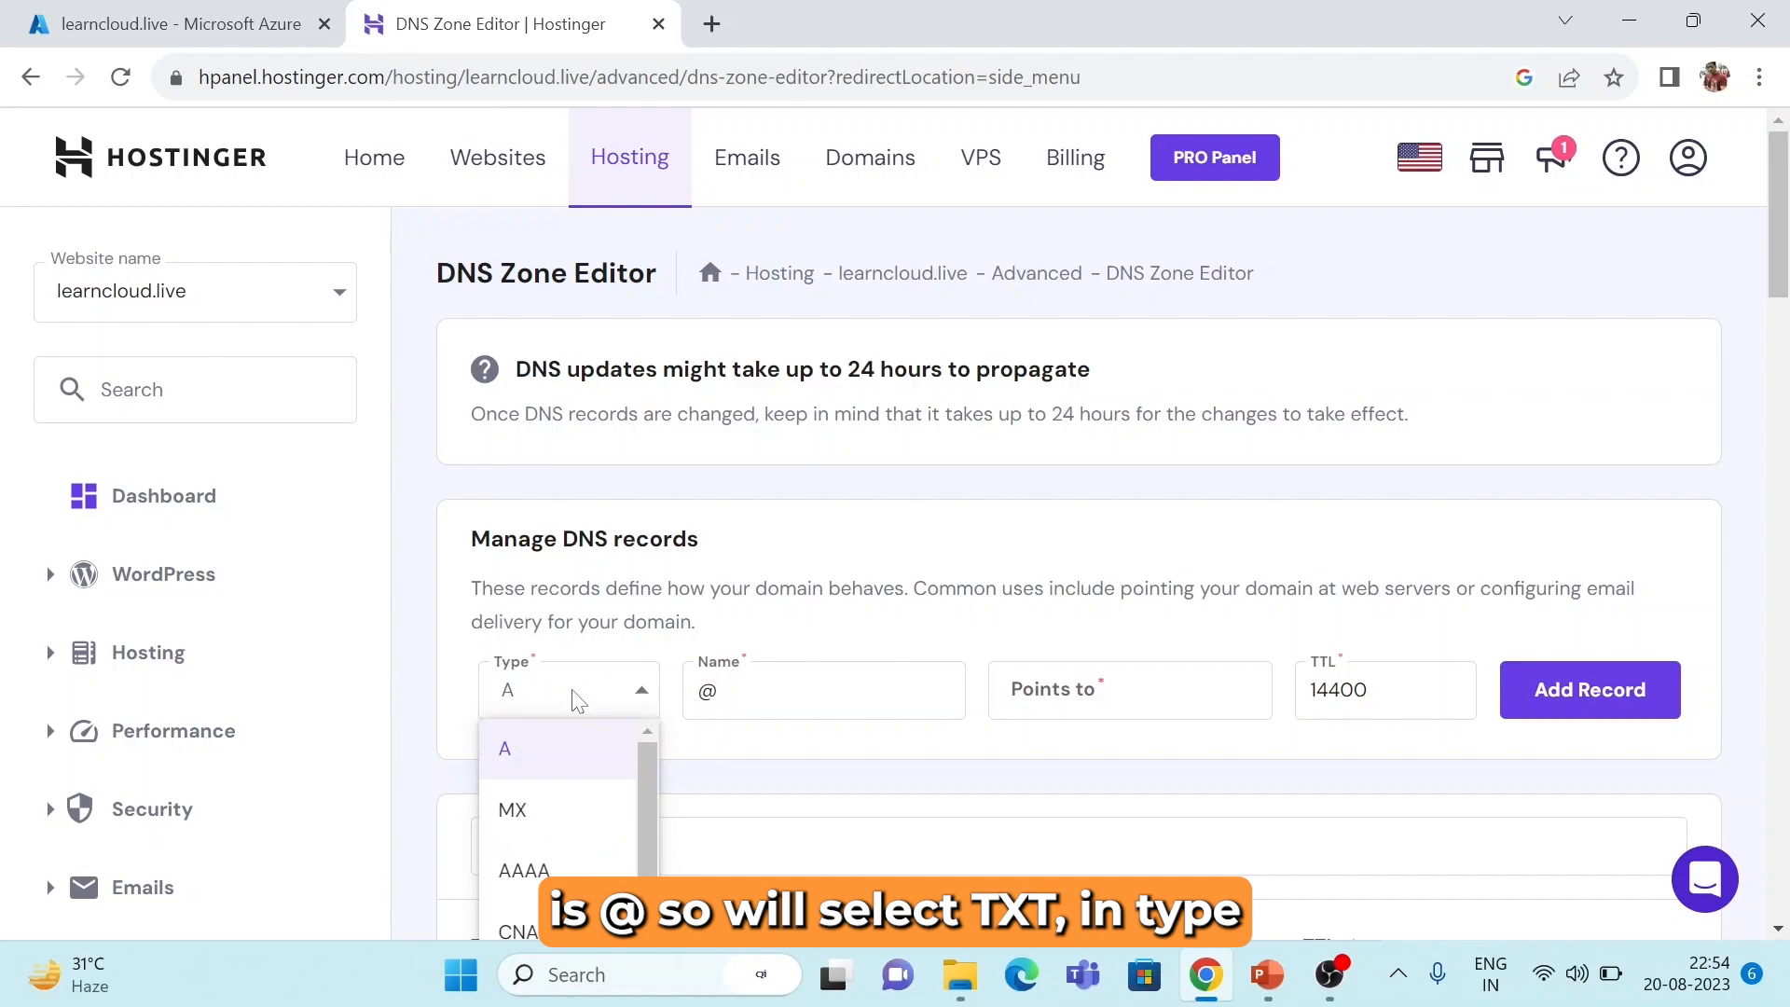
{"action": "scroll", "coordinate": [556, 839], "scroll_direction": "down", "scroll_amount": 3}
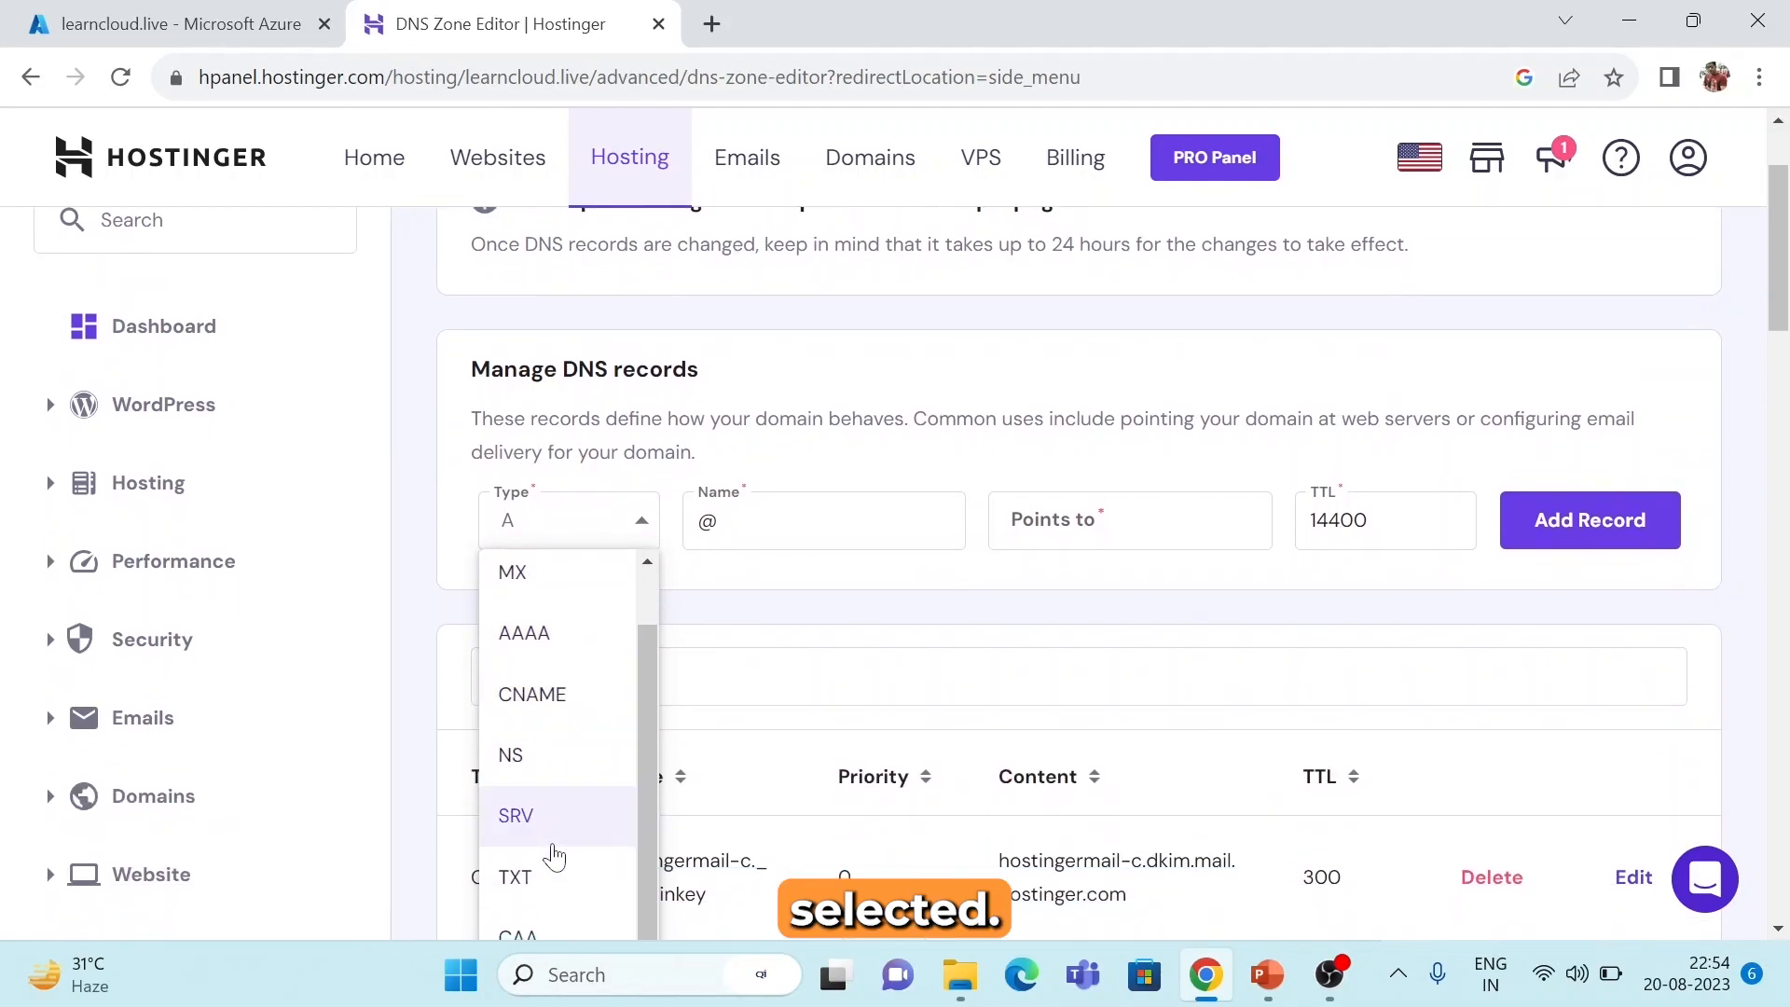
{"action": "left_click", "coordinate": [549, 876]}
{"action": "scroll", "coordinate": [706, 436], "scroll_direction": "up", "scroll_amount": 2}
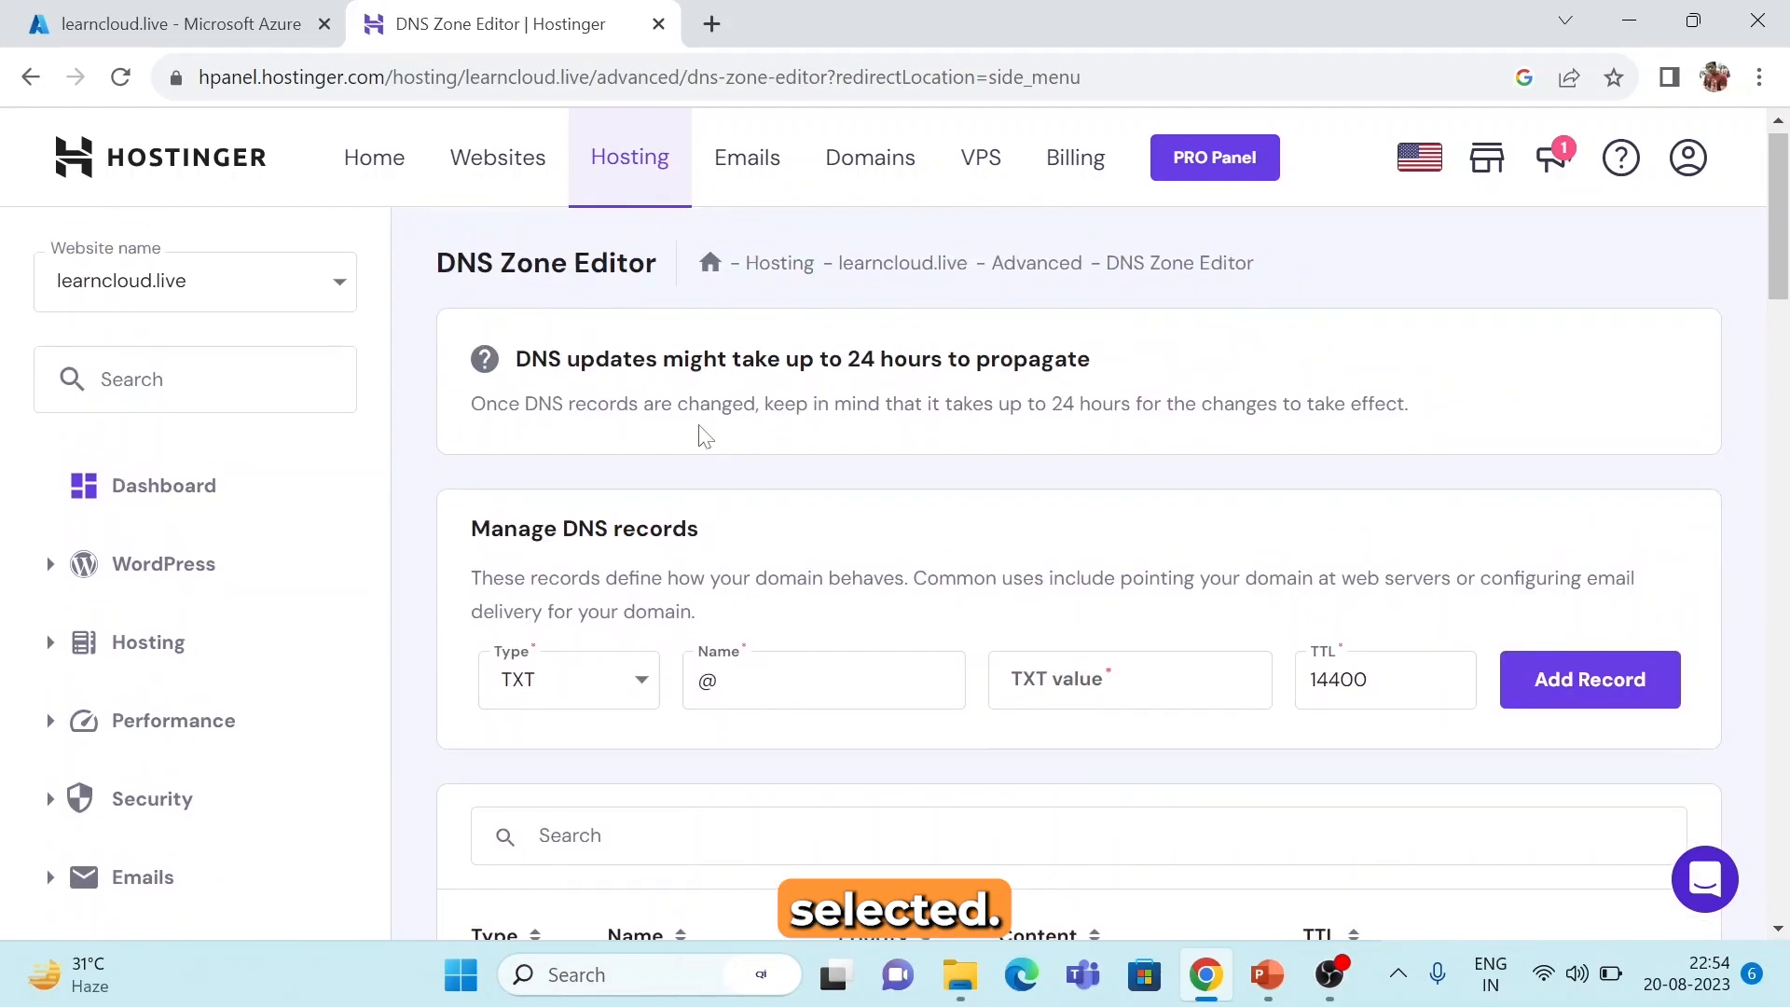
{"action": "scroll", "coordinate": [706, 436], "scroll_direction": "up", "scroll_amount": 1}
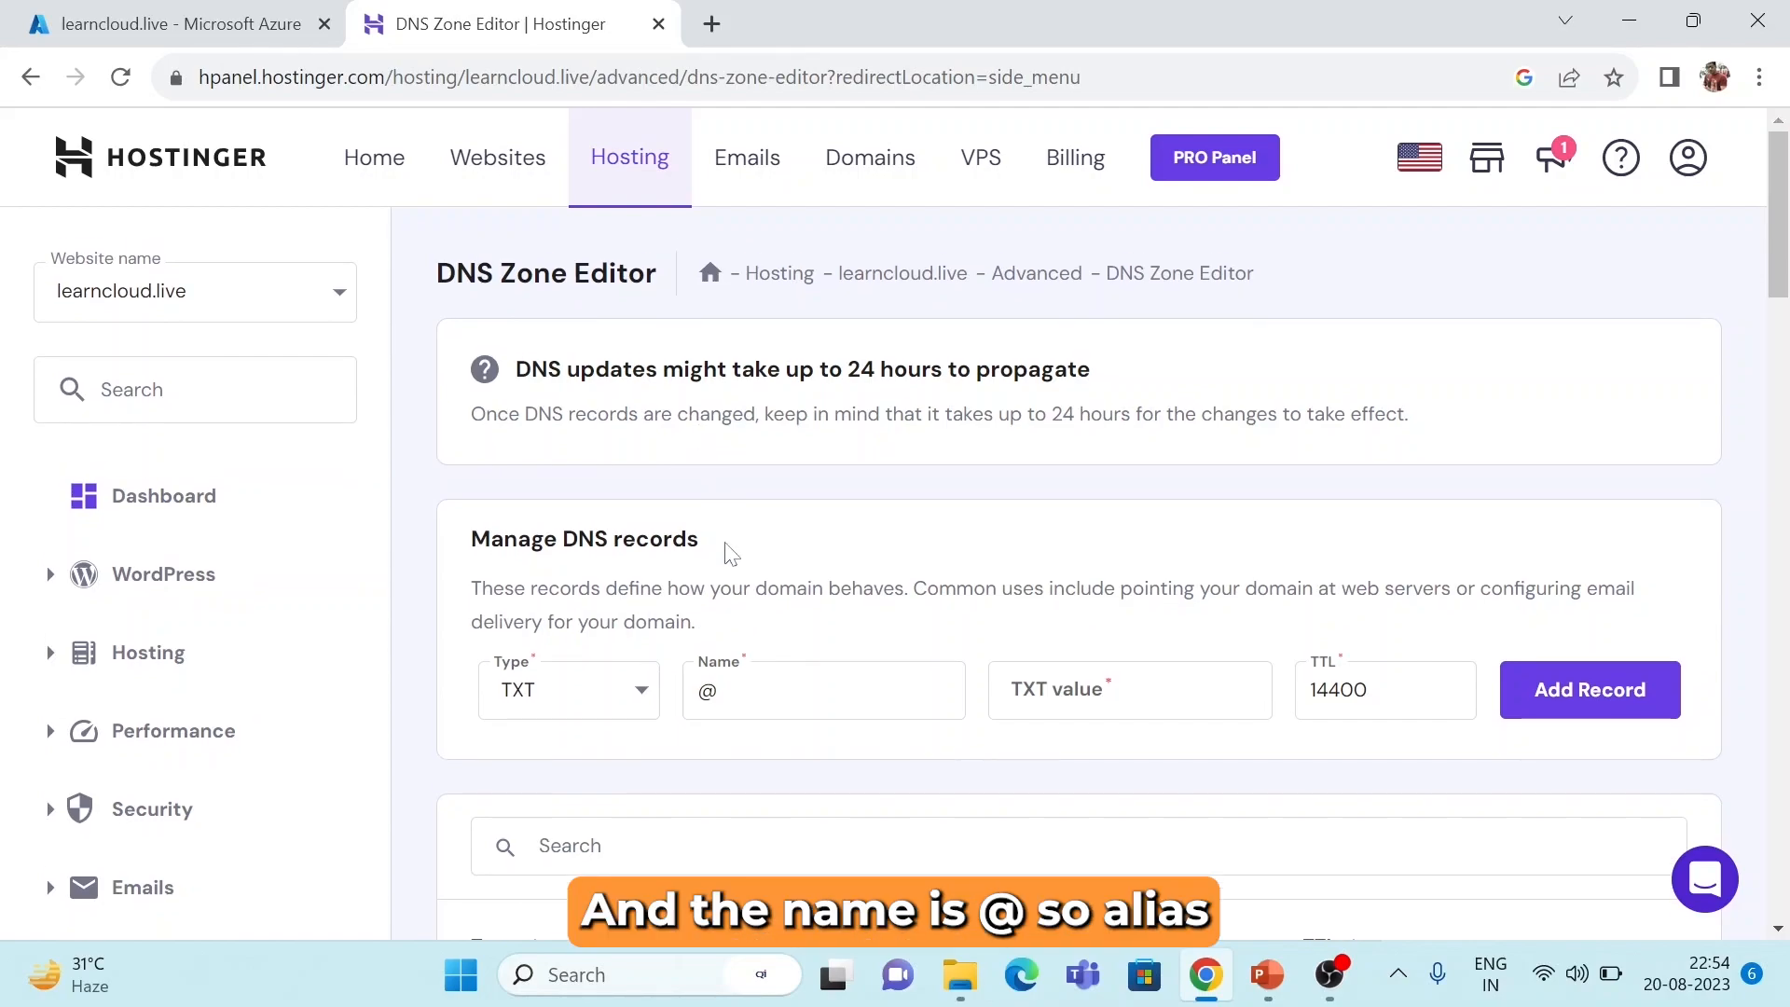
Copy Azure's TXT verification value into the new record's value field.
{"action": "left_click", "coordinate": [234, 24]}
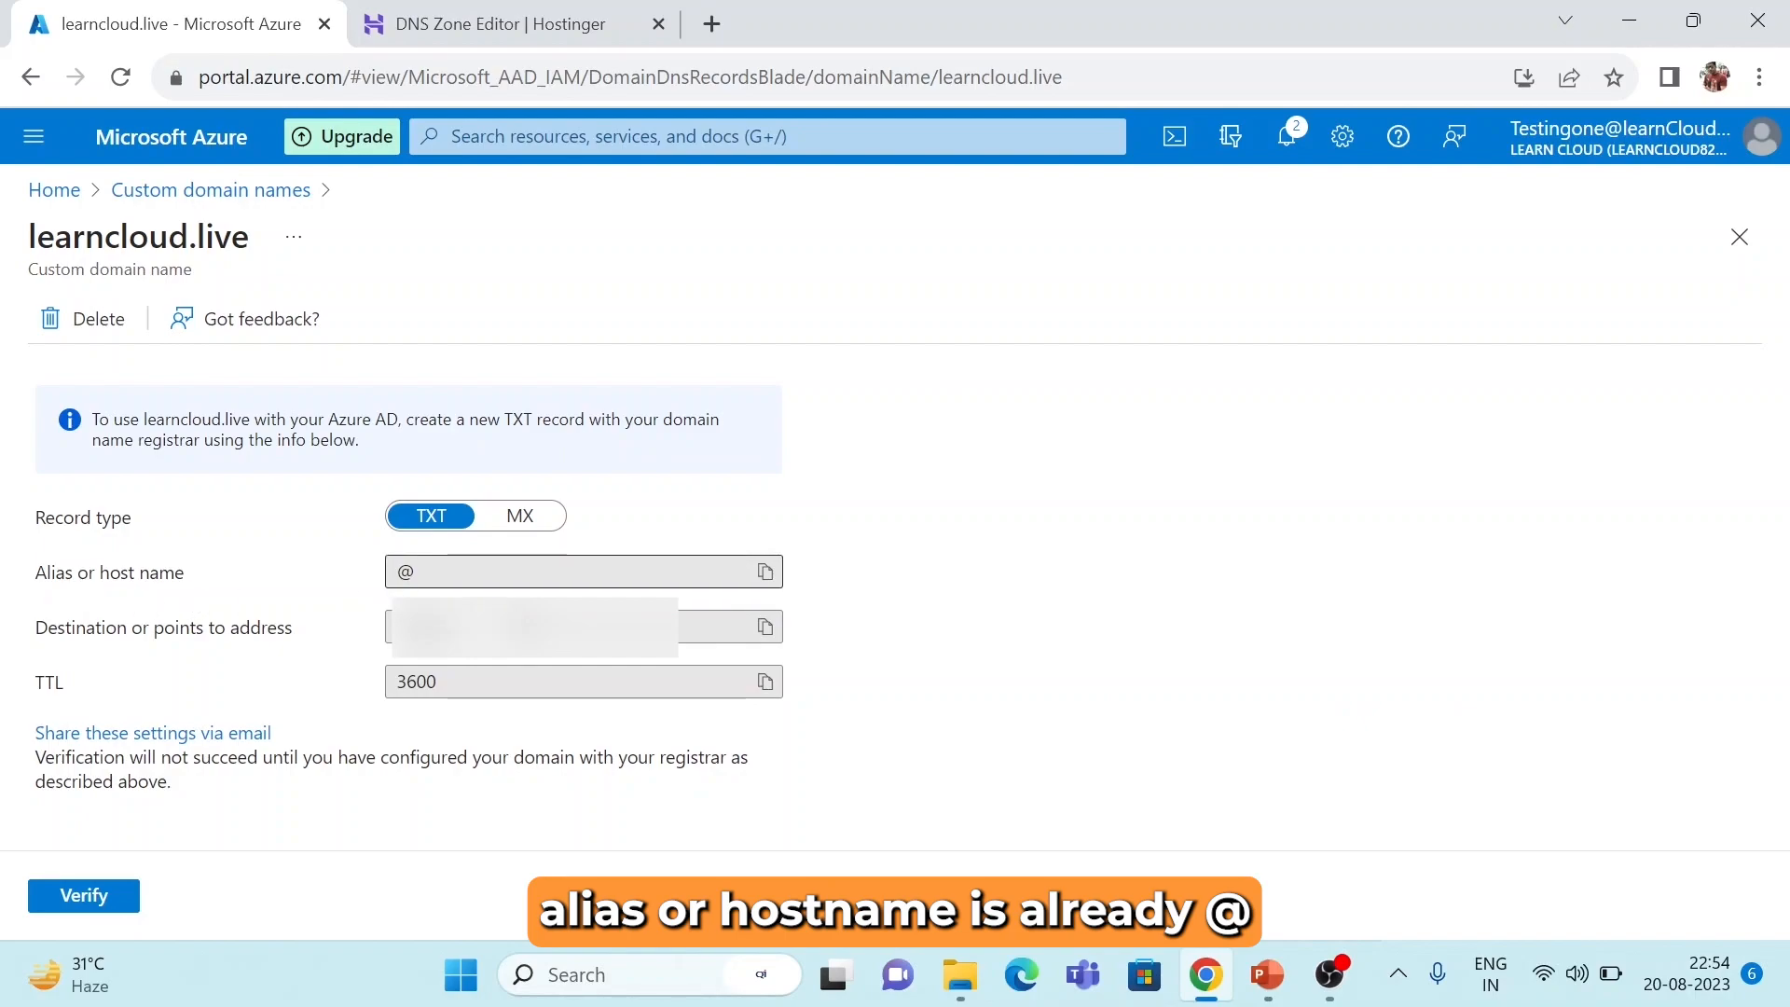
{"action": "left_click", "coordinate": [511, 23]}
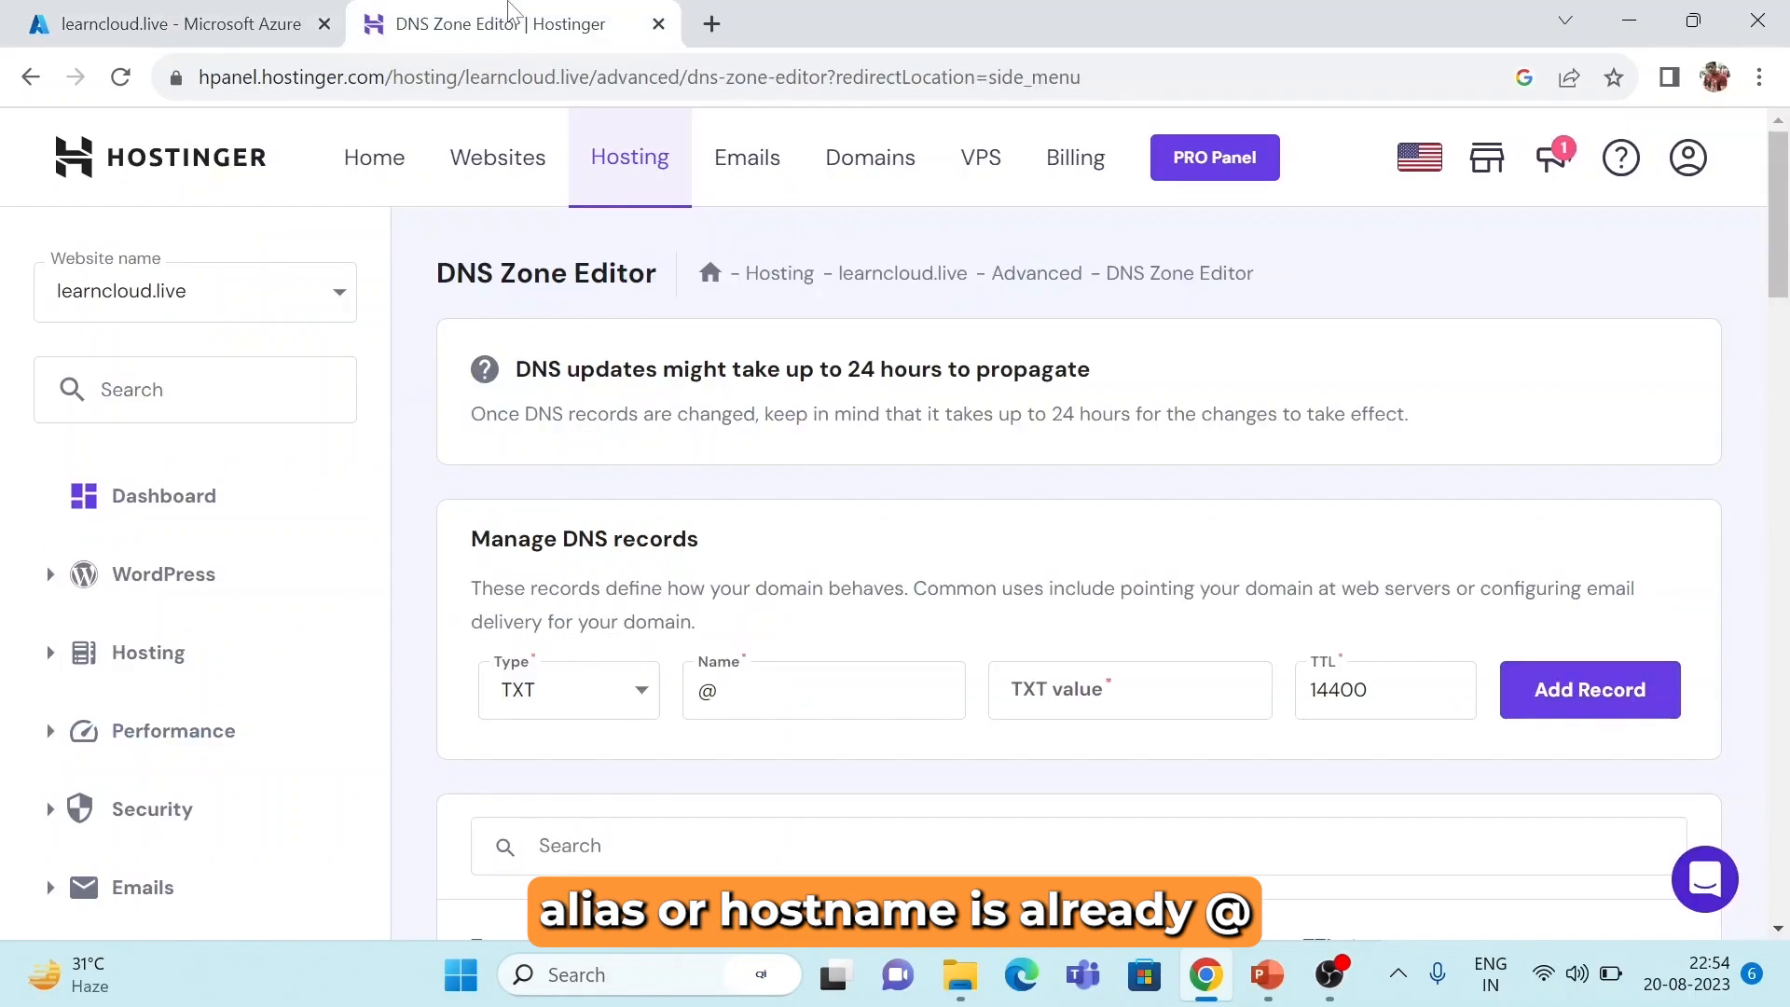
{"action": "left_click", "coordinate": [229, 12]}
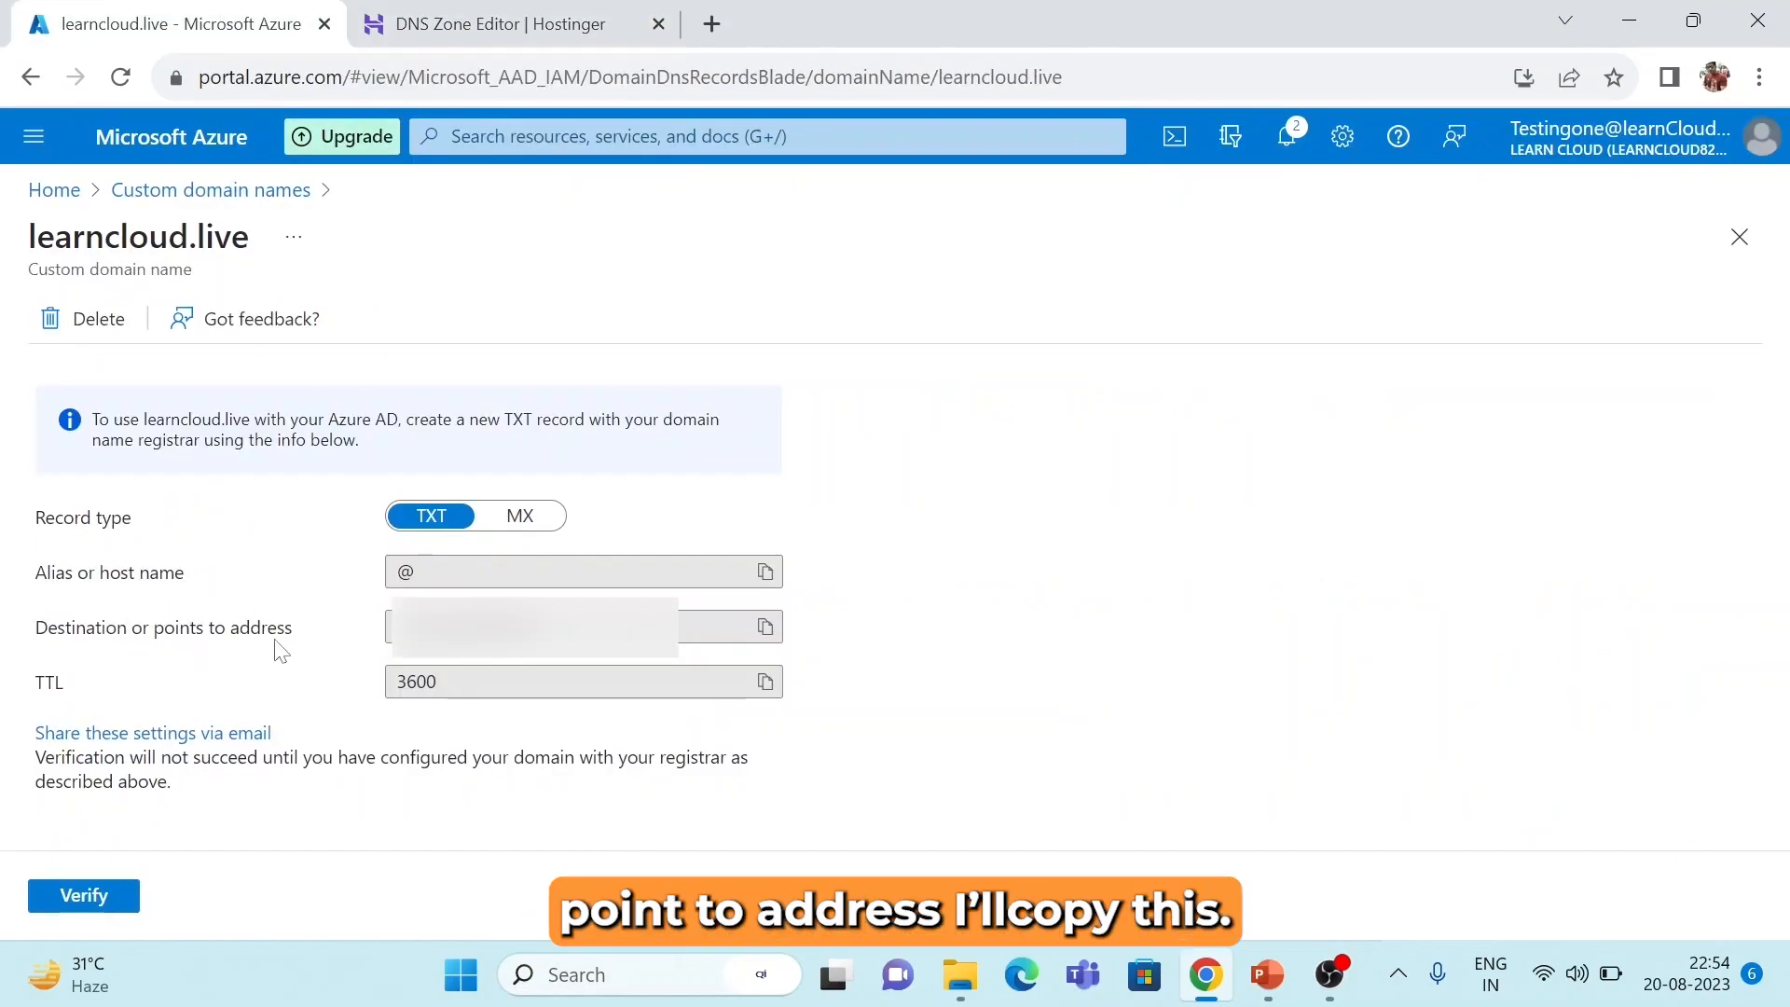
{"action": "left_click", "coordinate": [767, 627]}
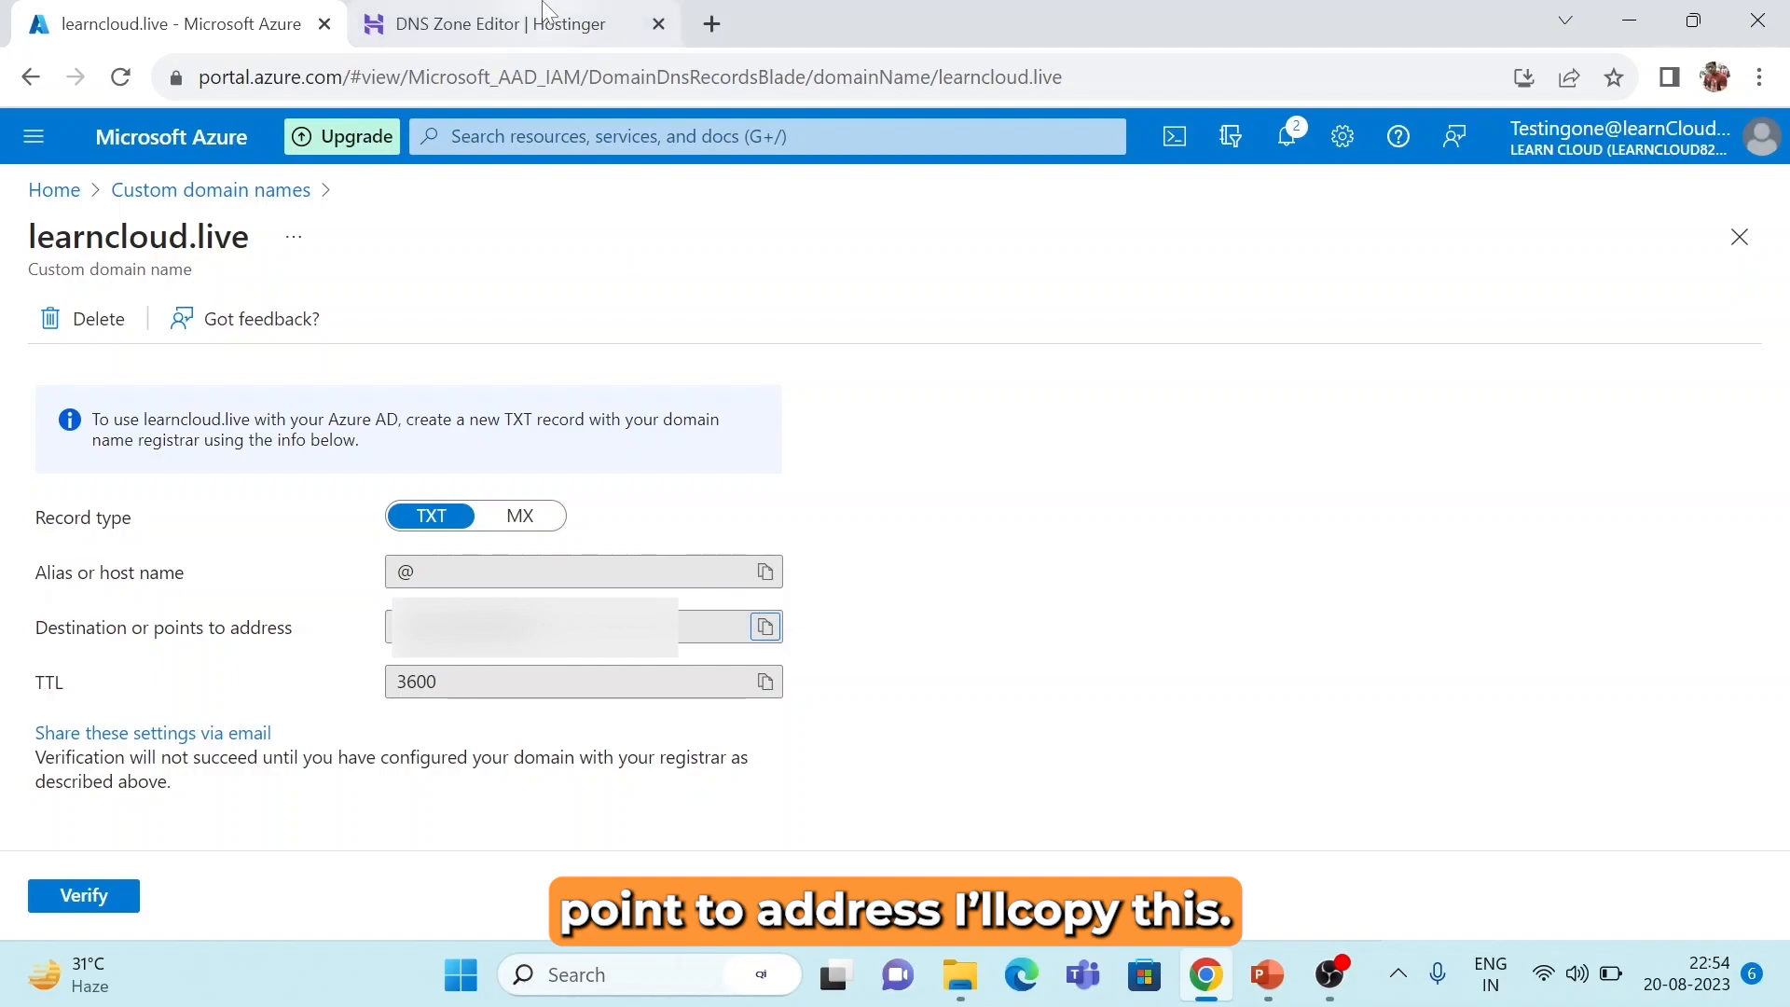
{"action": "left_click", "coordinate": [504, 23]}
{"action": "left_click", "coordinate": [1137, 689]}
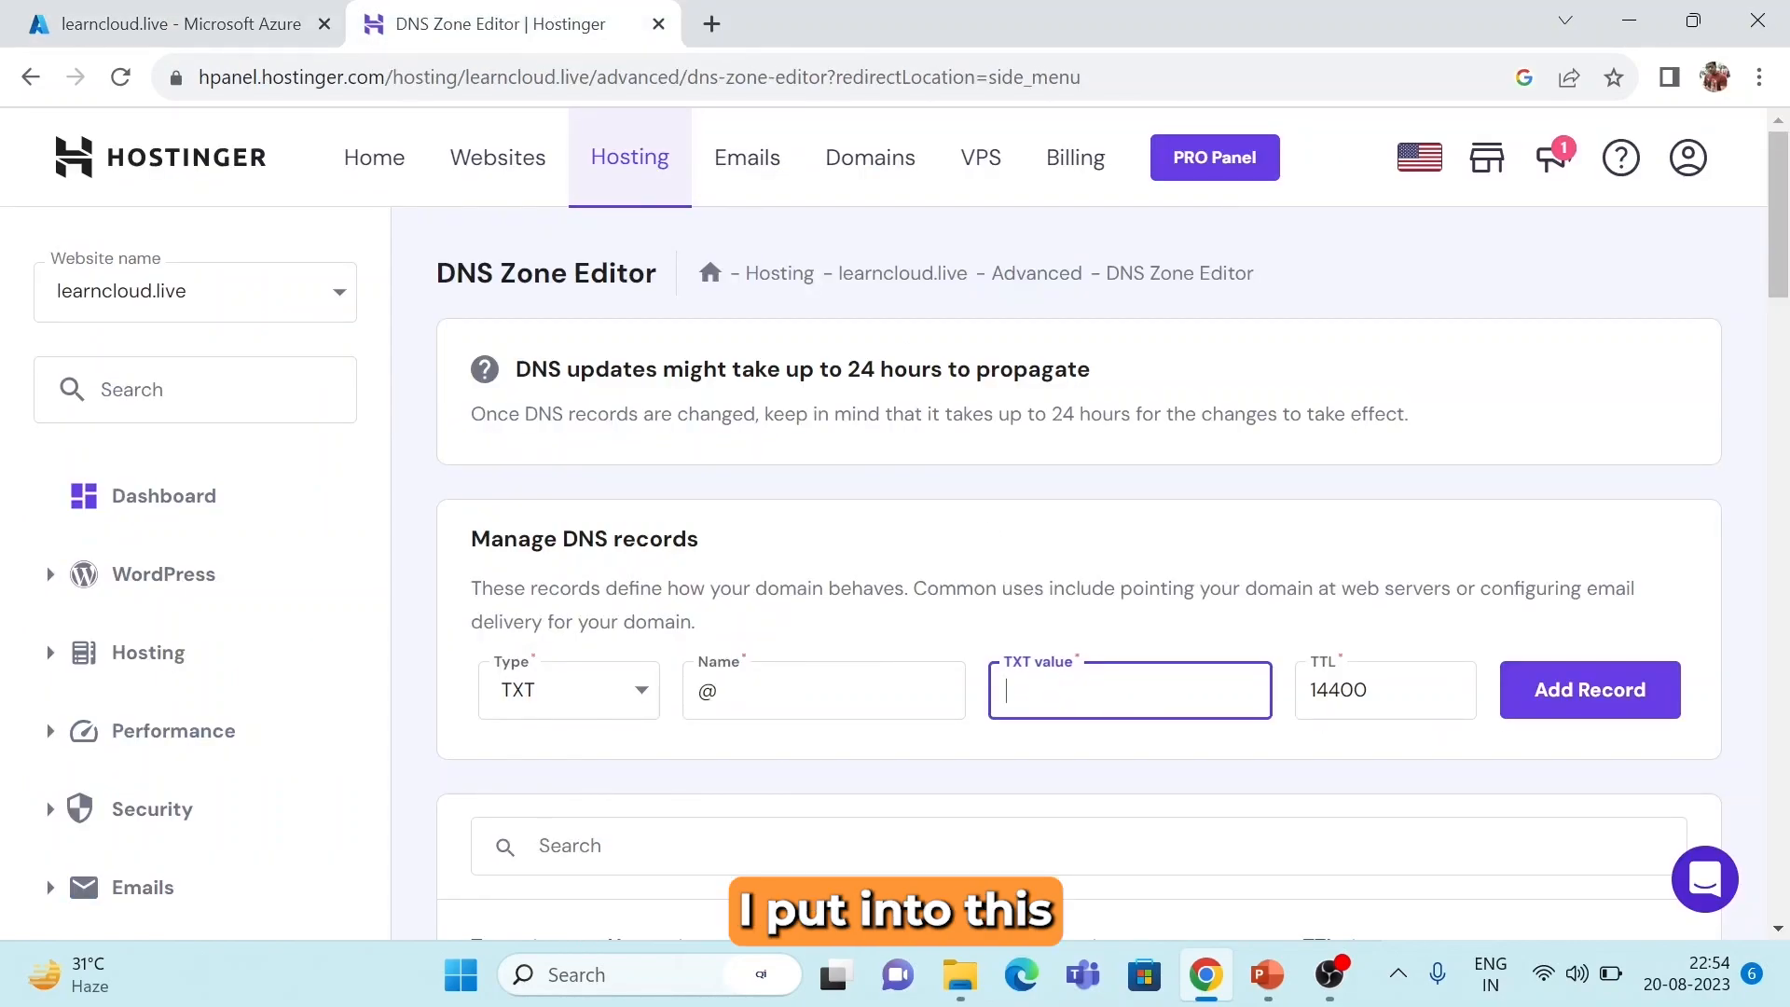
{"action": "key", "text": "ctrl+v"}
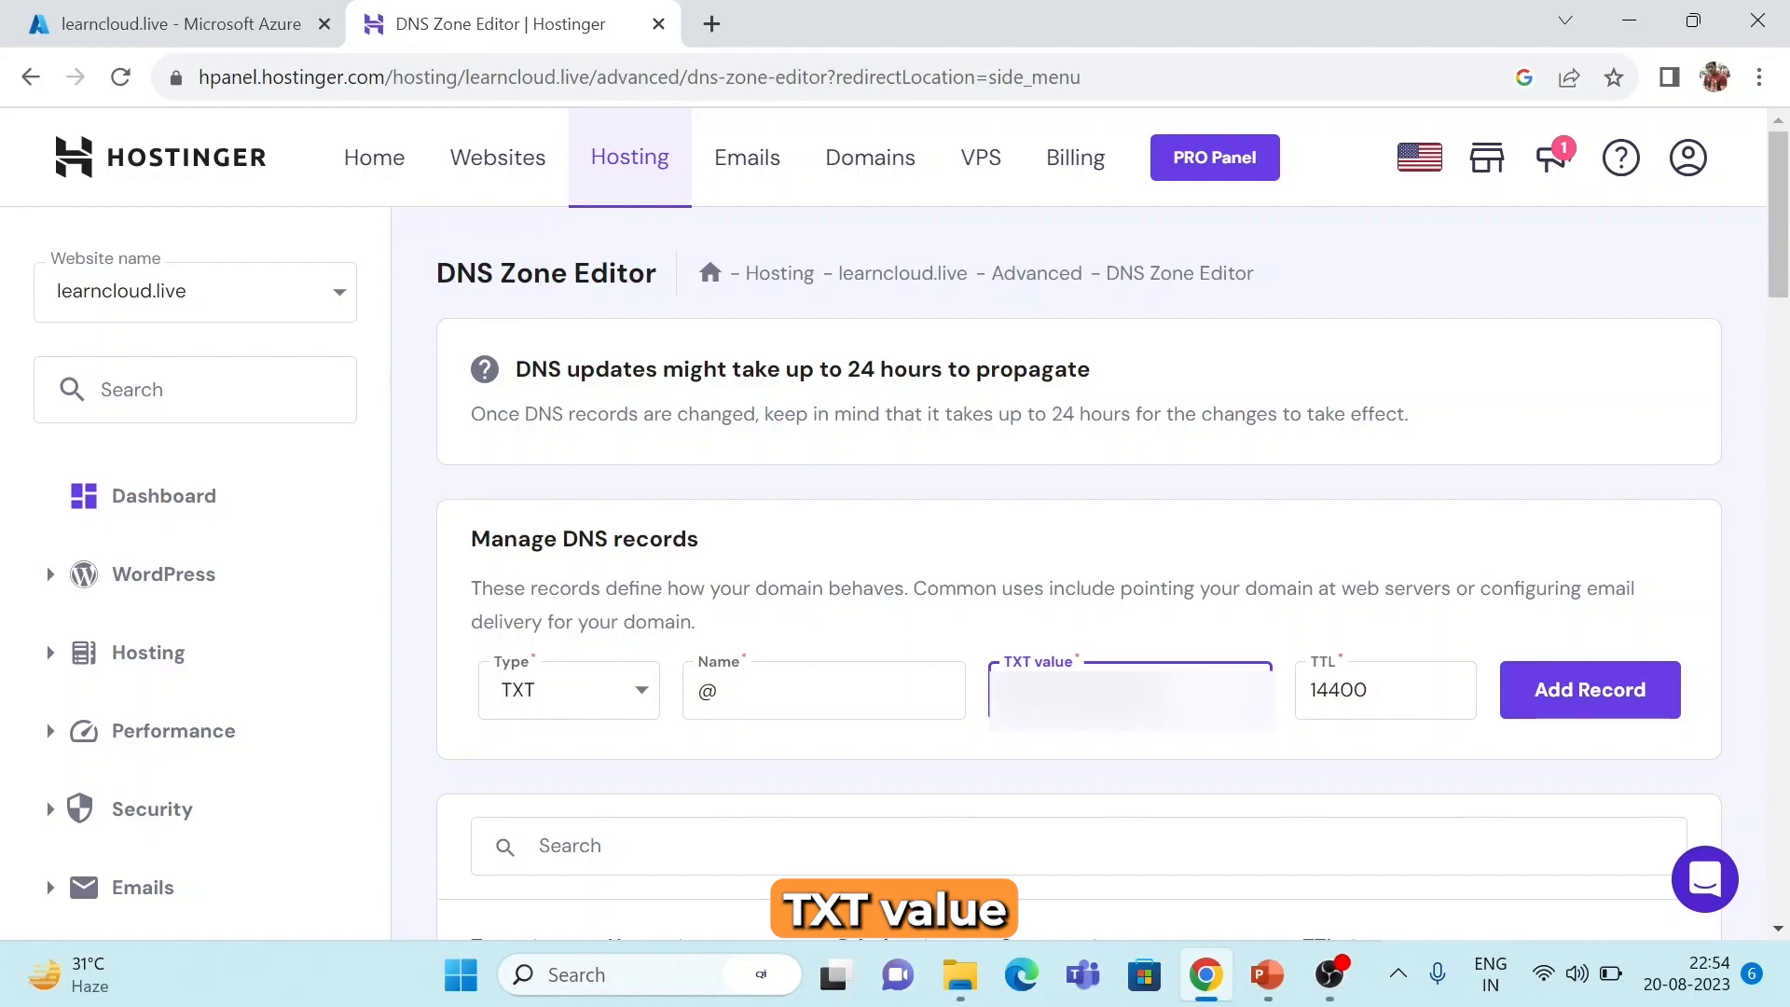
Replace the record's TTL 14400 with Azure's 3600, save the TXT record, and return to Azure.
{"action": "left_click", "coordinate": [201, 21]}
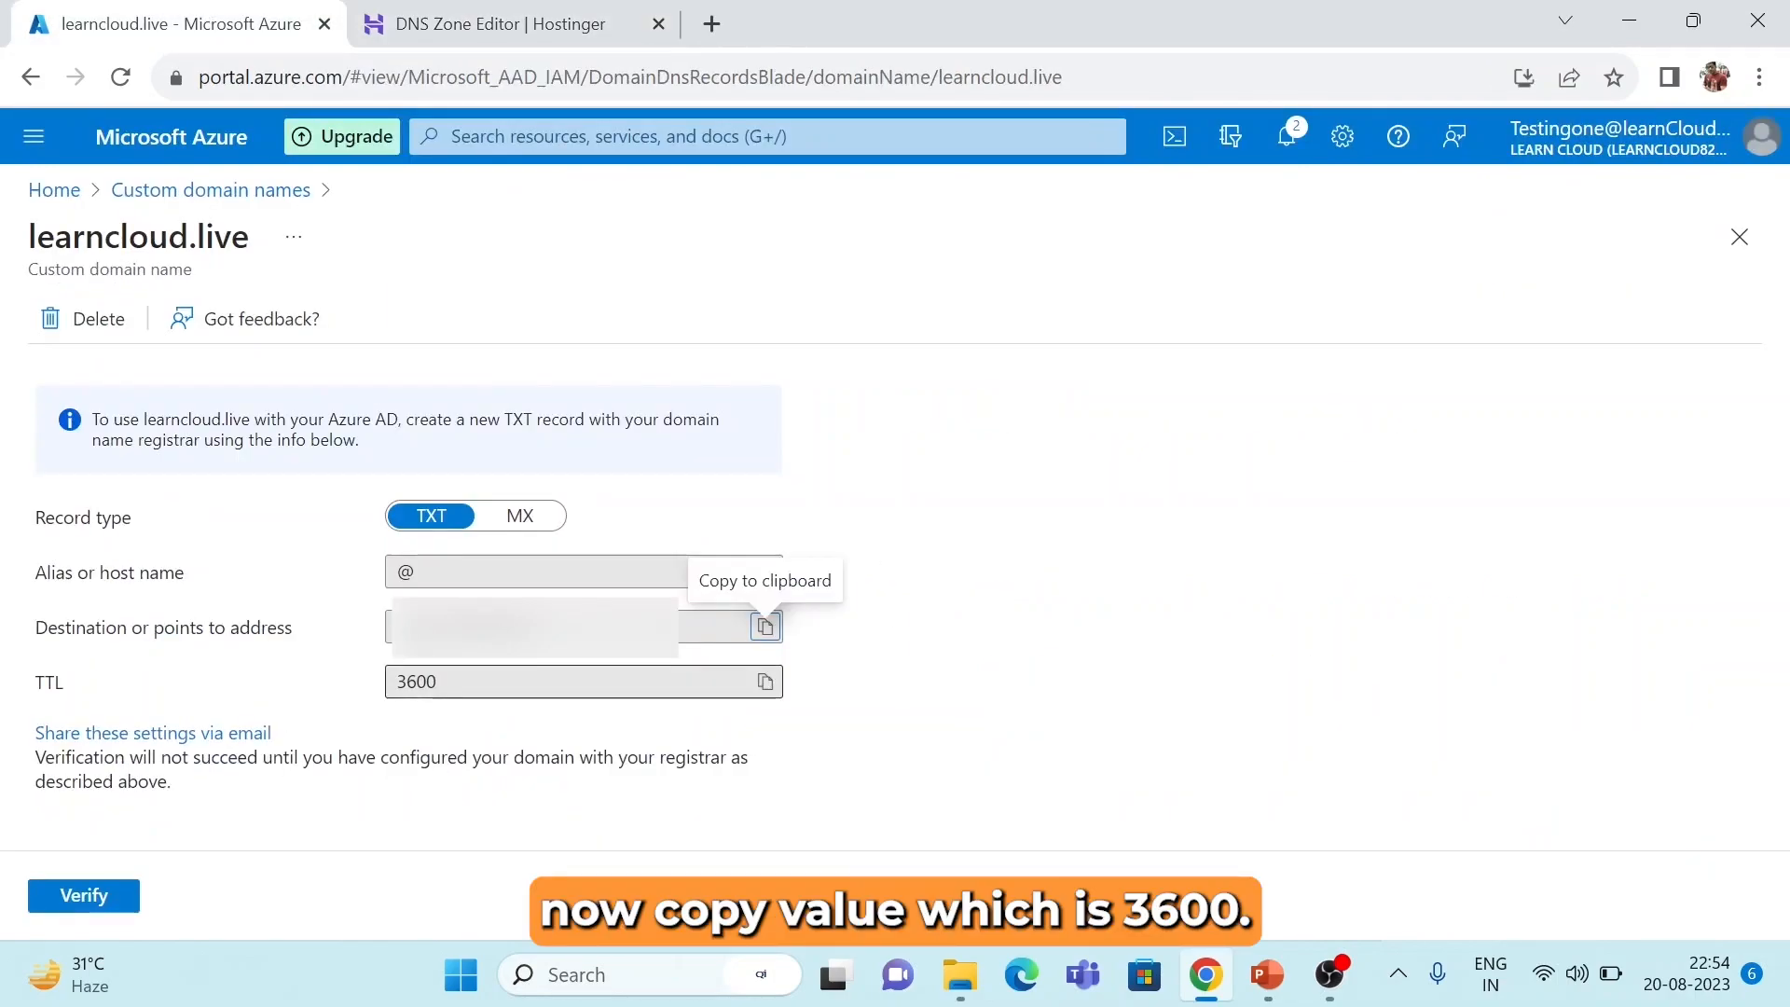
{"action": "left_click", "coordinate": [765, 681]}
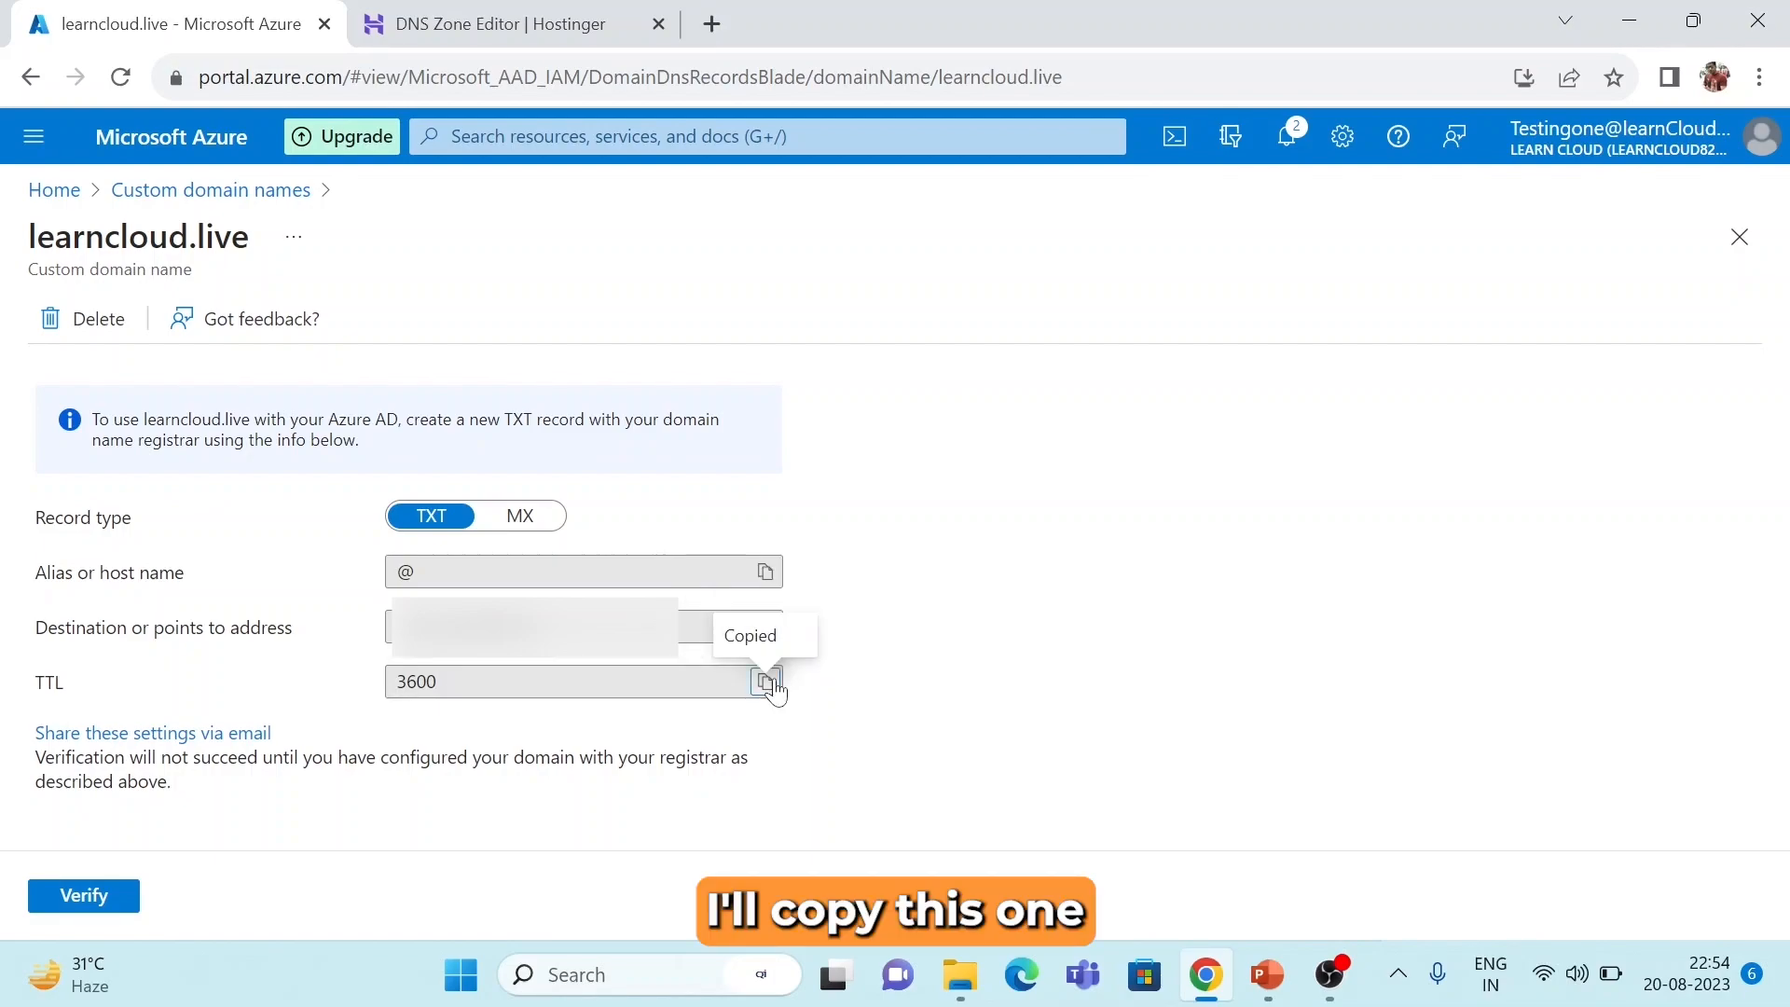
{"action": "left_click", "coordinate": [454, 17]}
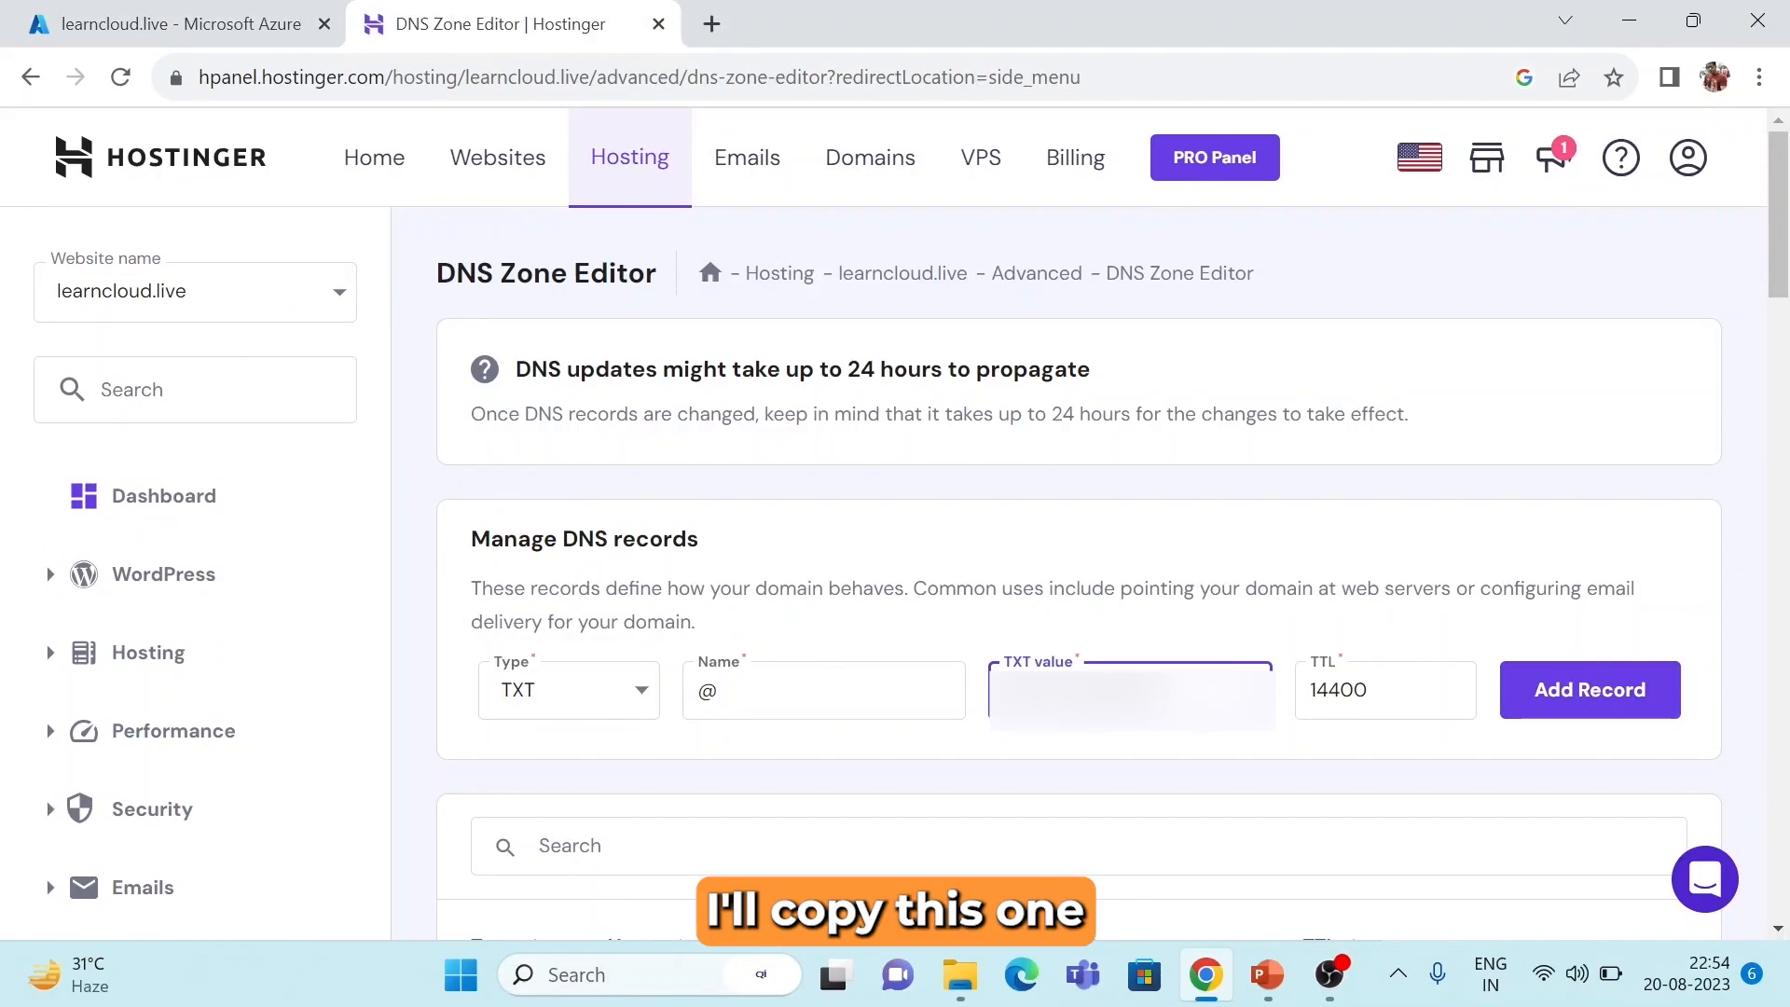
{"action": "left_click", "coordinate": [1387, 690]}
{"action": "key", "text": "ctrl+a"}
{"action": "key", "text": "ctrl+v"}
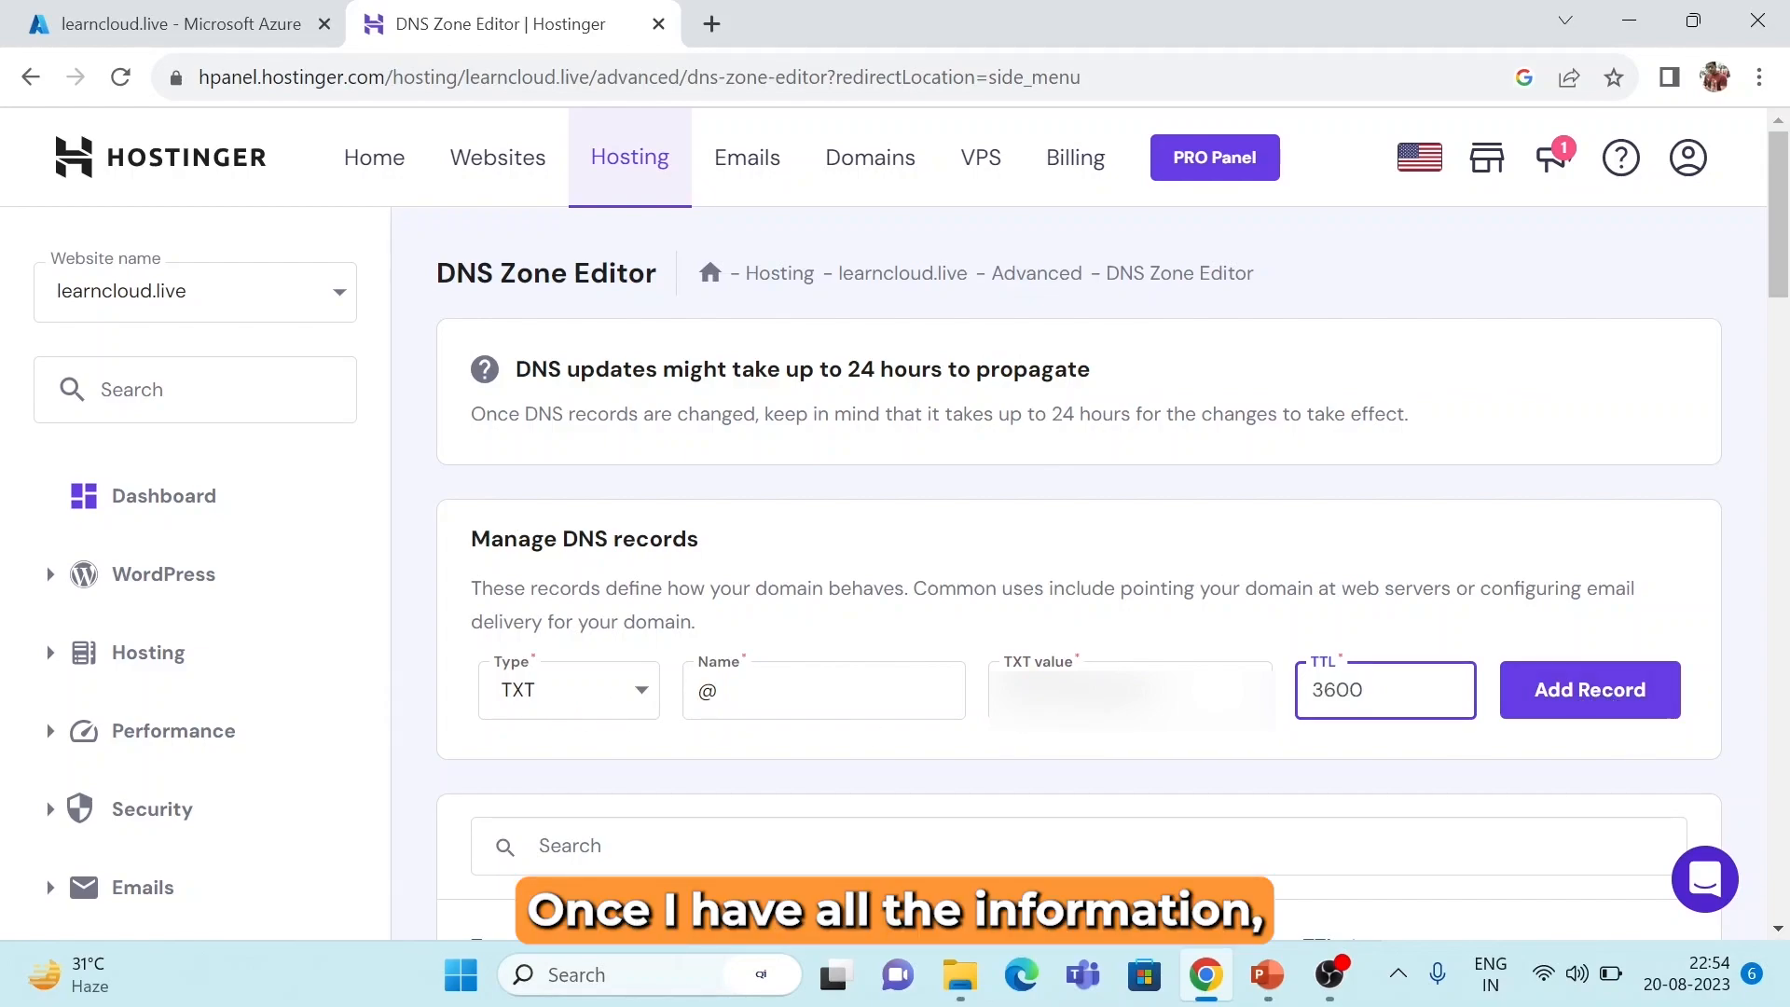
{"action": "left_click", "coordinate": [1575, 692]}
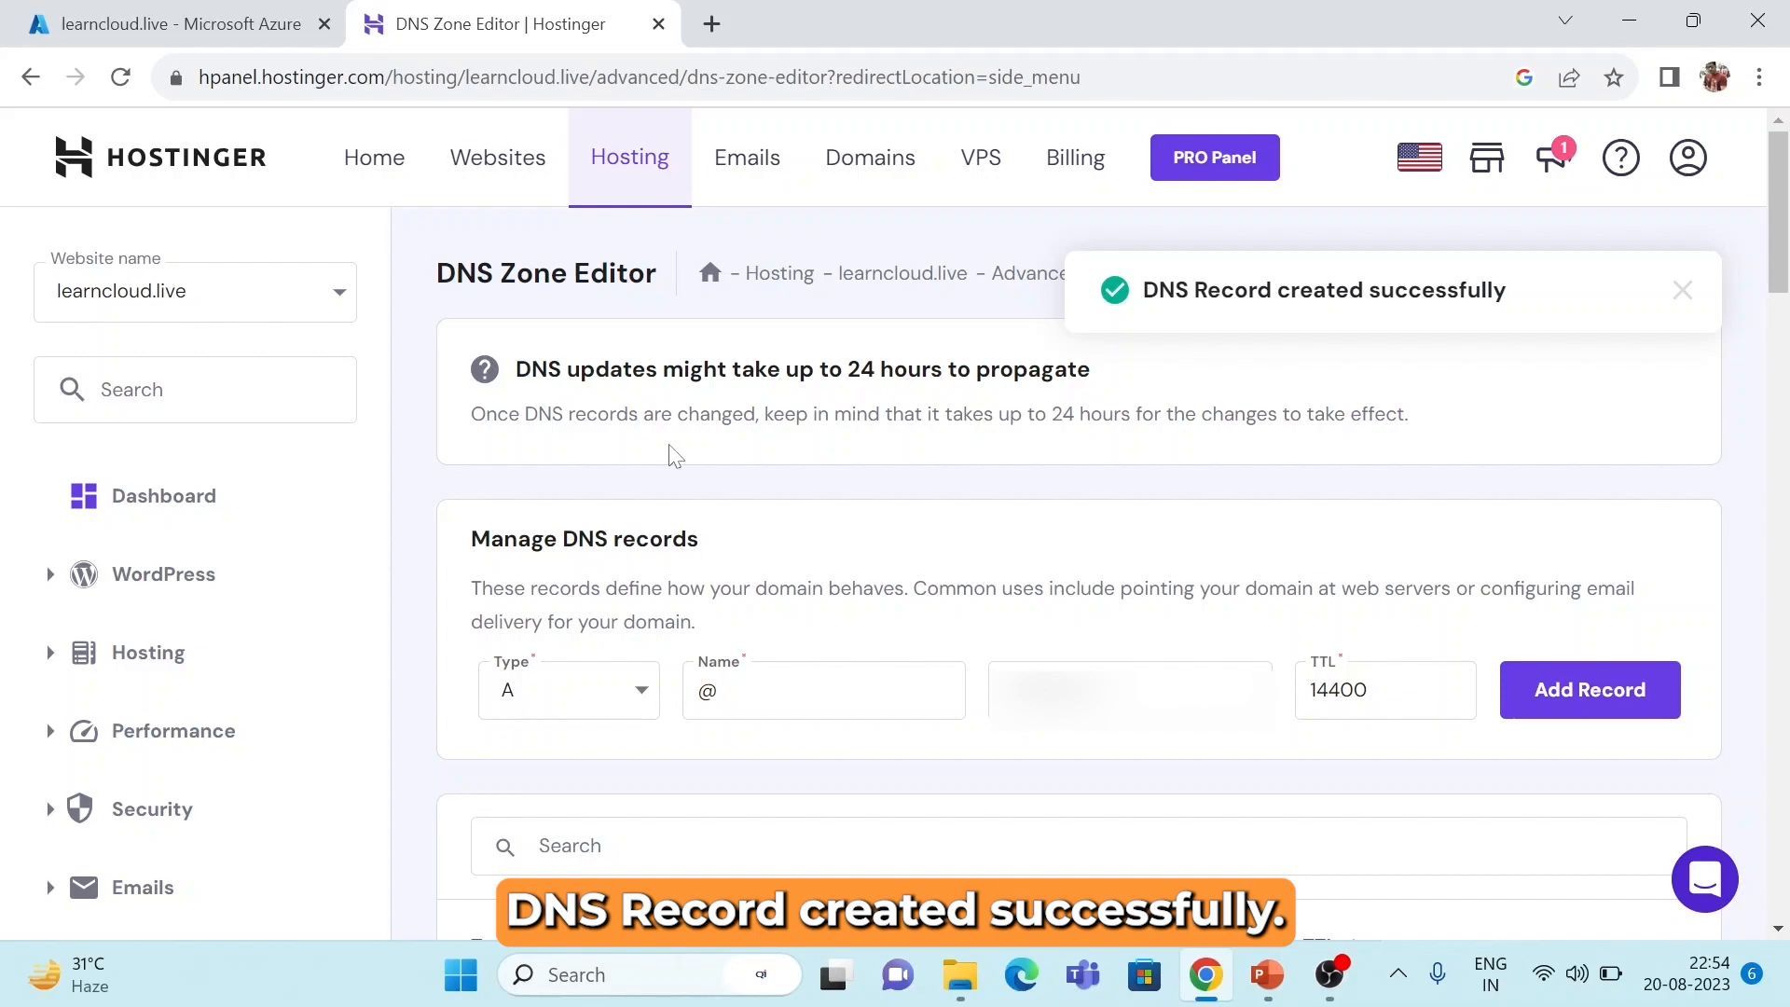
{"action": "left_click", "coordinate": [149, 17]}
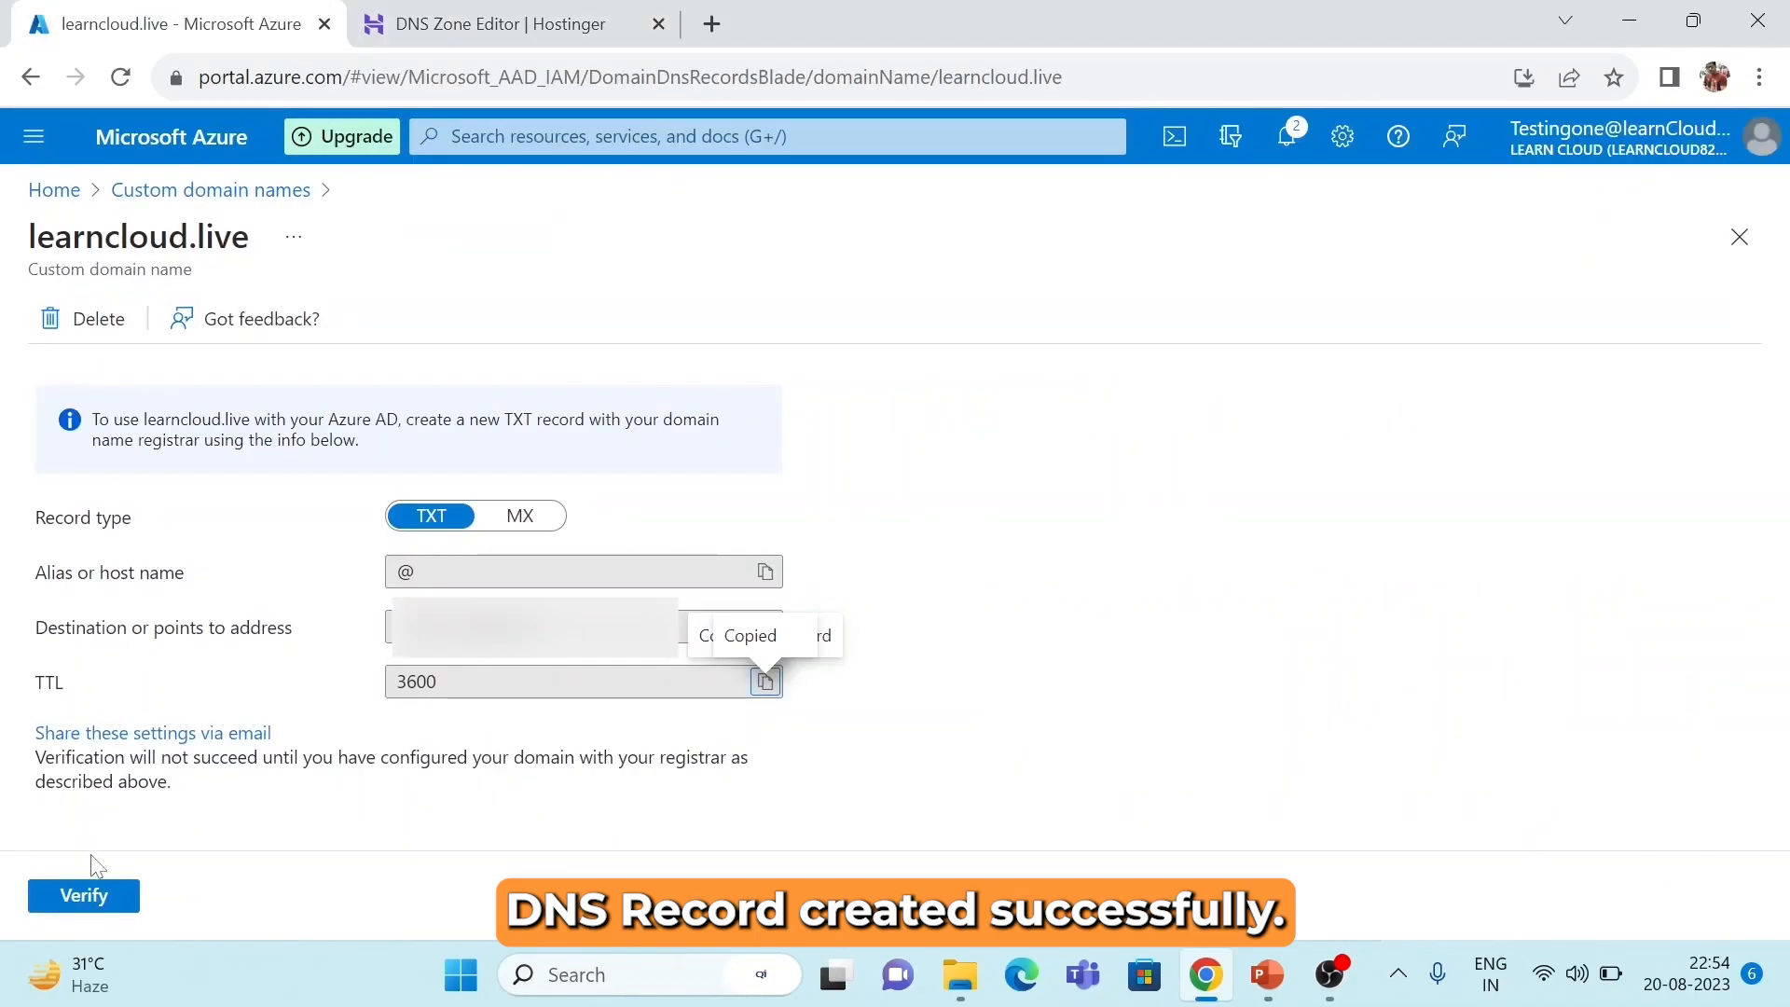
Verify learncloud.live and confirm it as the primary domain.
{"action": "left_click", "coordinate": [121, 910]}
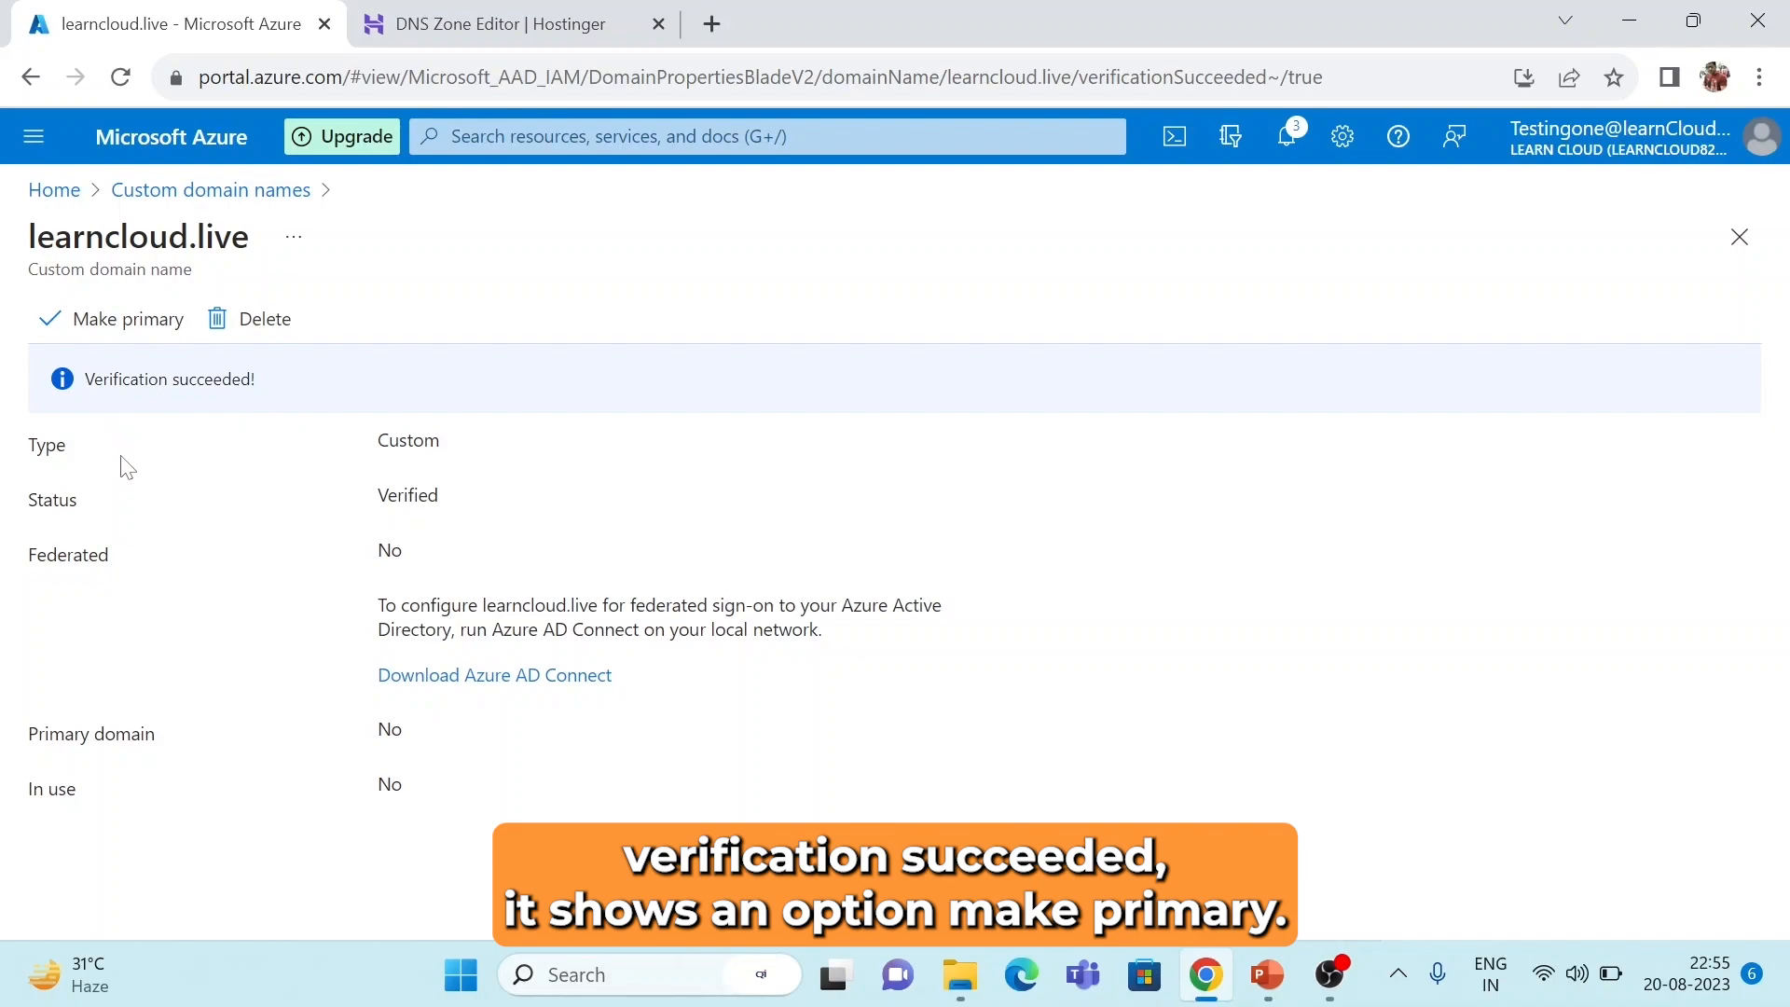
{"action": "left_click", "coordinate": [145, 321]}
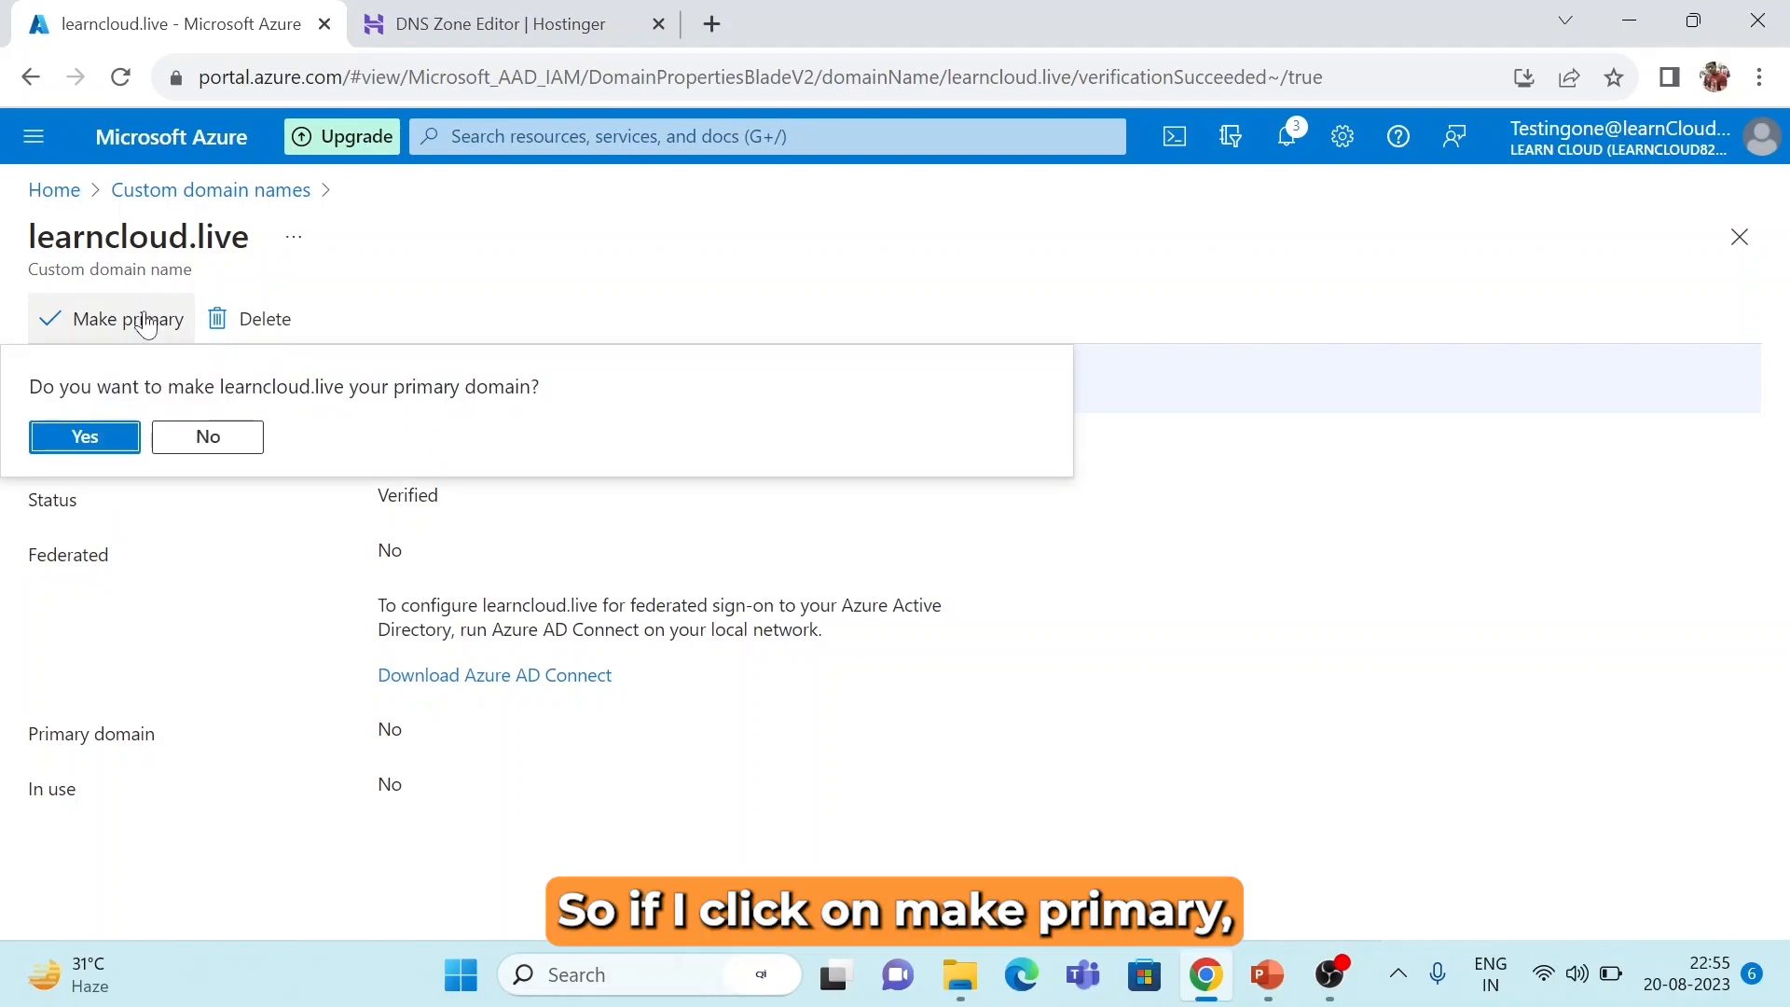
{"action": "left_click", "coordinate": [84, 436]}
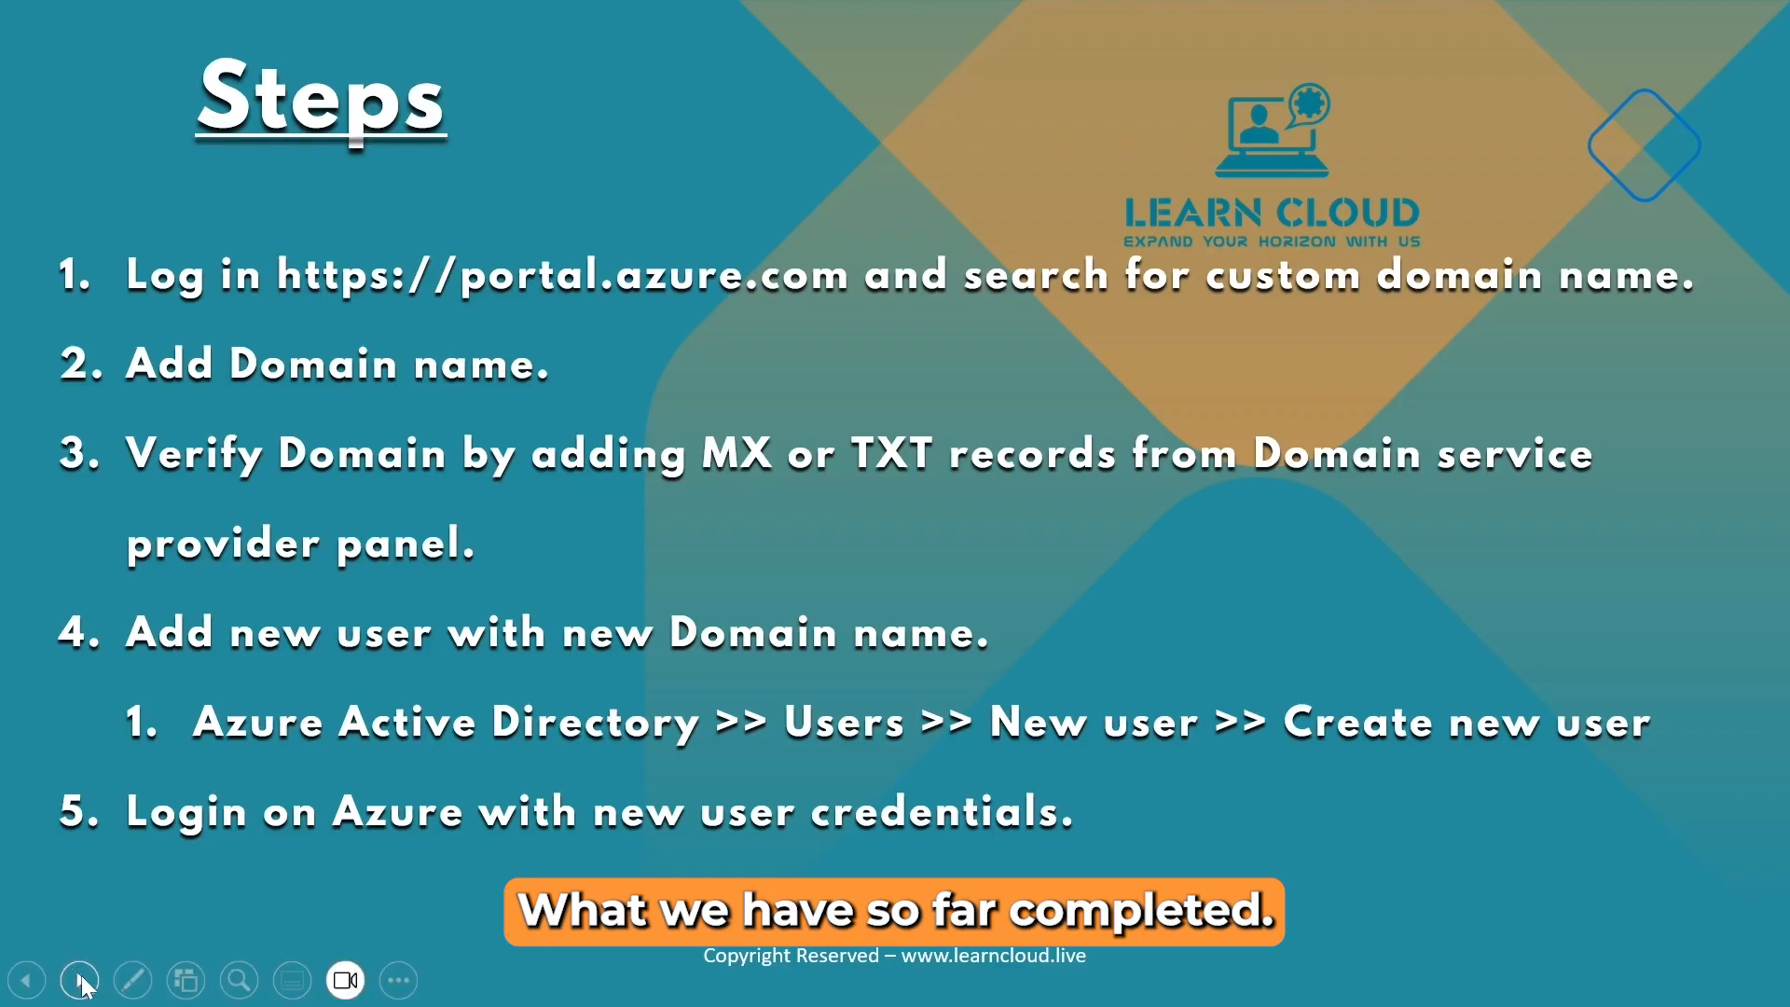
With the slideshow pen, tick steps 1, 2 and 3 as done.
{"action": "left_click", "coordinate": [133, 988]}
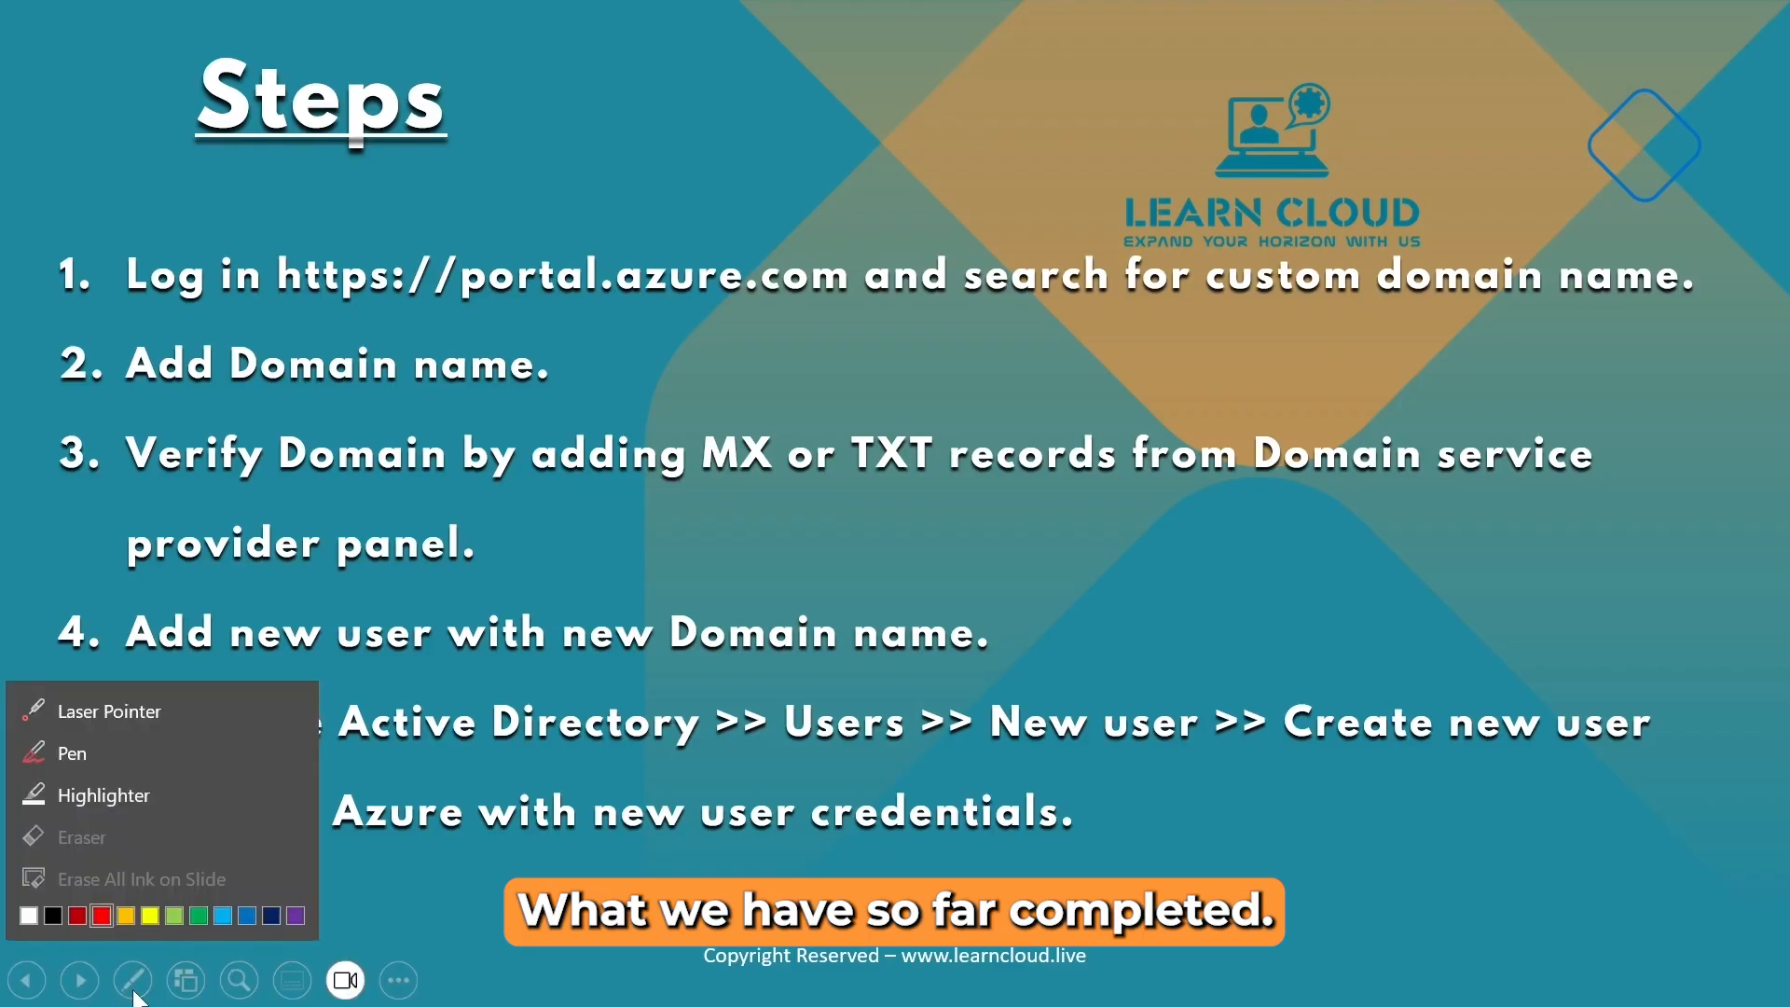
{"action": "left_click", "coordinate": [82, 725]}
{"action": "left_click_drag", "start_coordinate": [48, 299], "coordinate": [244, 222]}
{"action": "left_click_drag", "start_coordinate": [55, 423], "coordinate": [313, 344]}
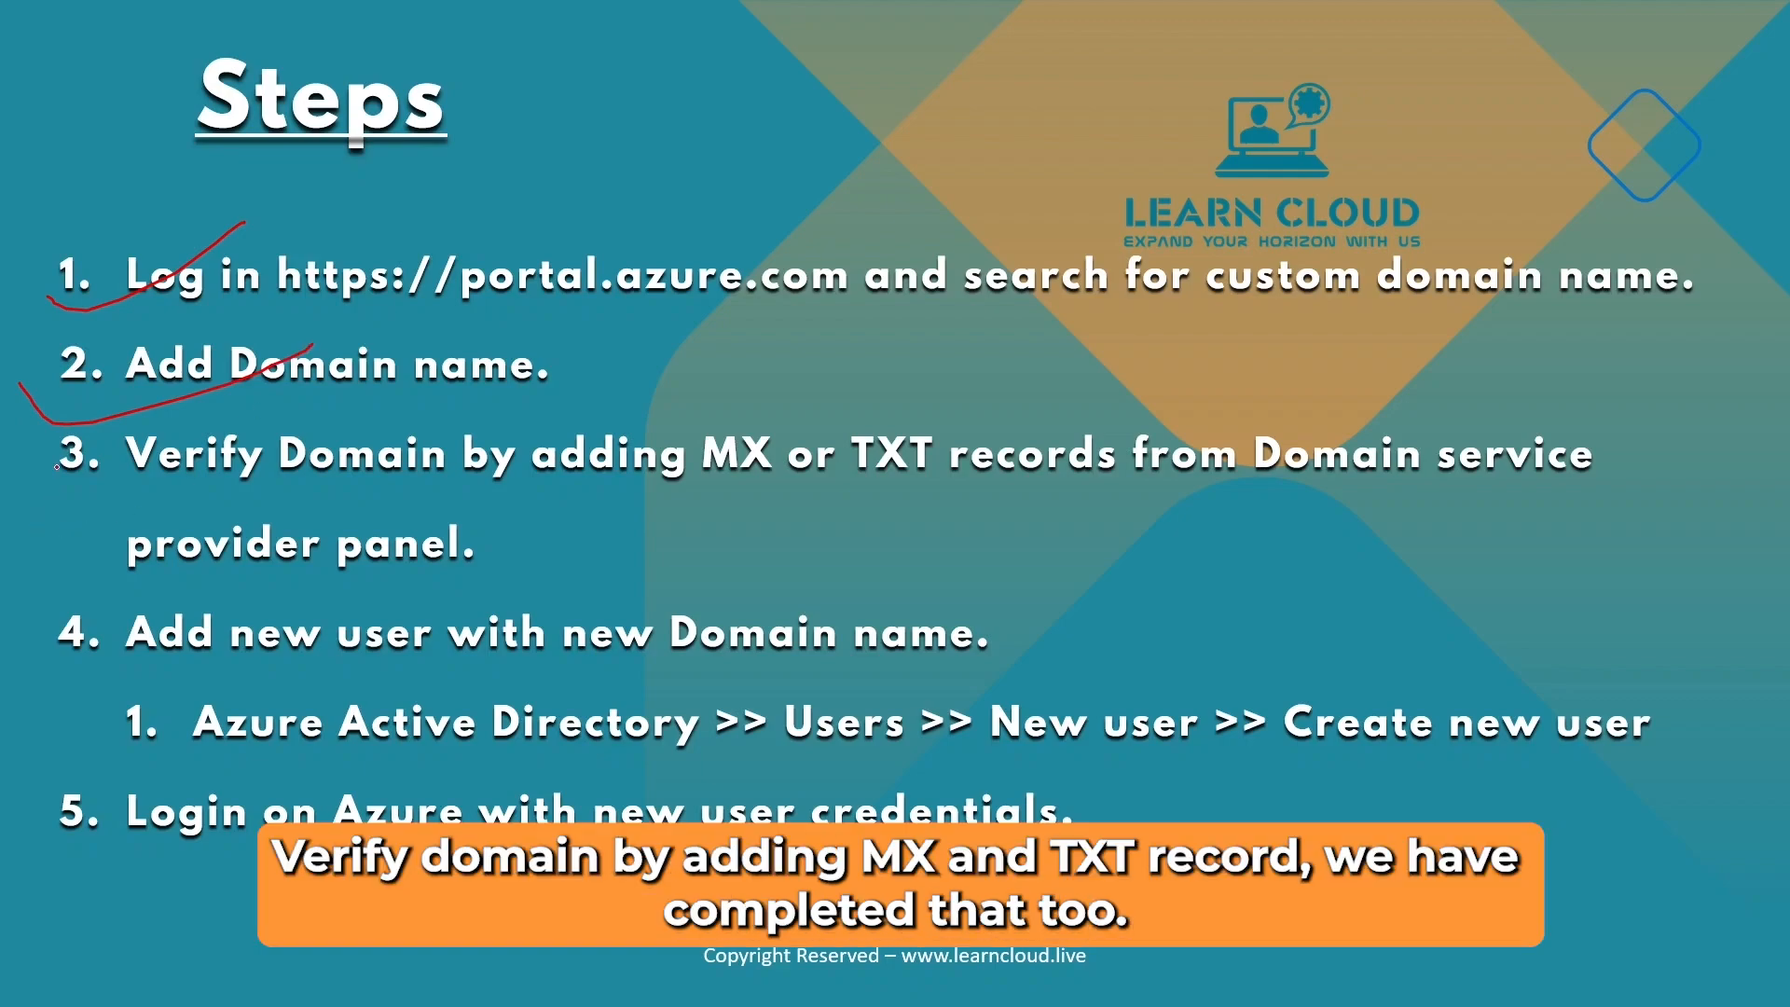
{"action": "left_click_drag", "start_coordinate": [33, 482], "coordinate": [313, 372]}
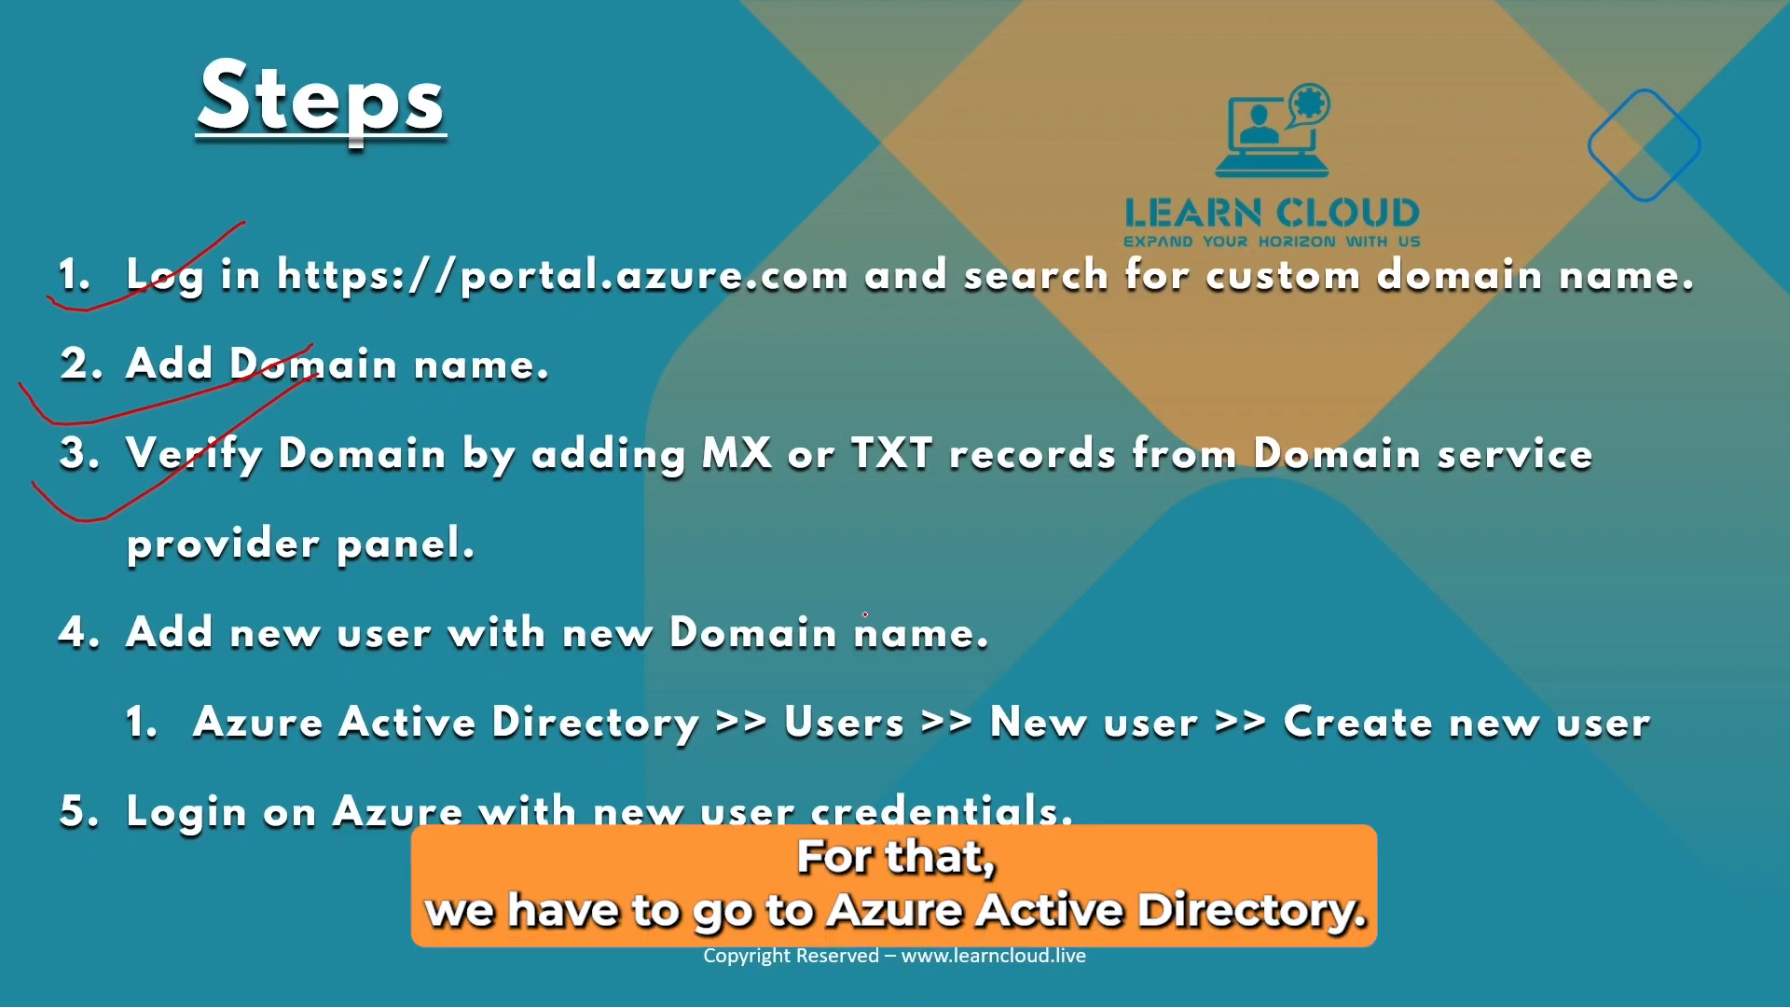
Underline Azure Active Directory >> Users >> New user >> Create new user, then return to Azure.
{"action": "left_click_drag", "start_coordinate": [235, 759], "coordinate": [633, 753]}
{"action": "left_click_drag", "start_coordinate": [813, 758], "coordinate": [870, 751]}
{"action": "left_click_drag", "start_coordinate": [1002, 760], "coordinate": [1195, 758]}
{"action": "left_click_drag", "start_coordinate": [1303, 769], "coordinate": [1666, 737]}
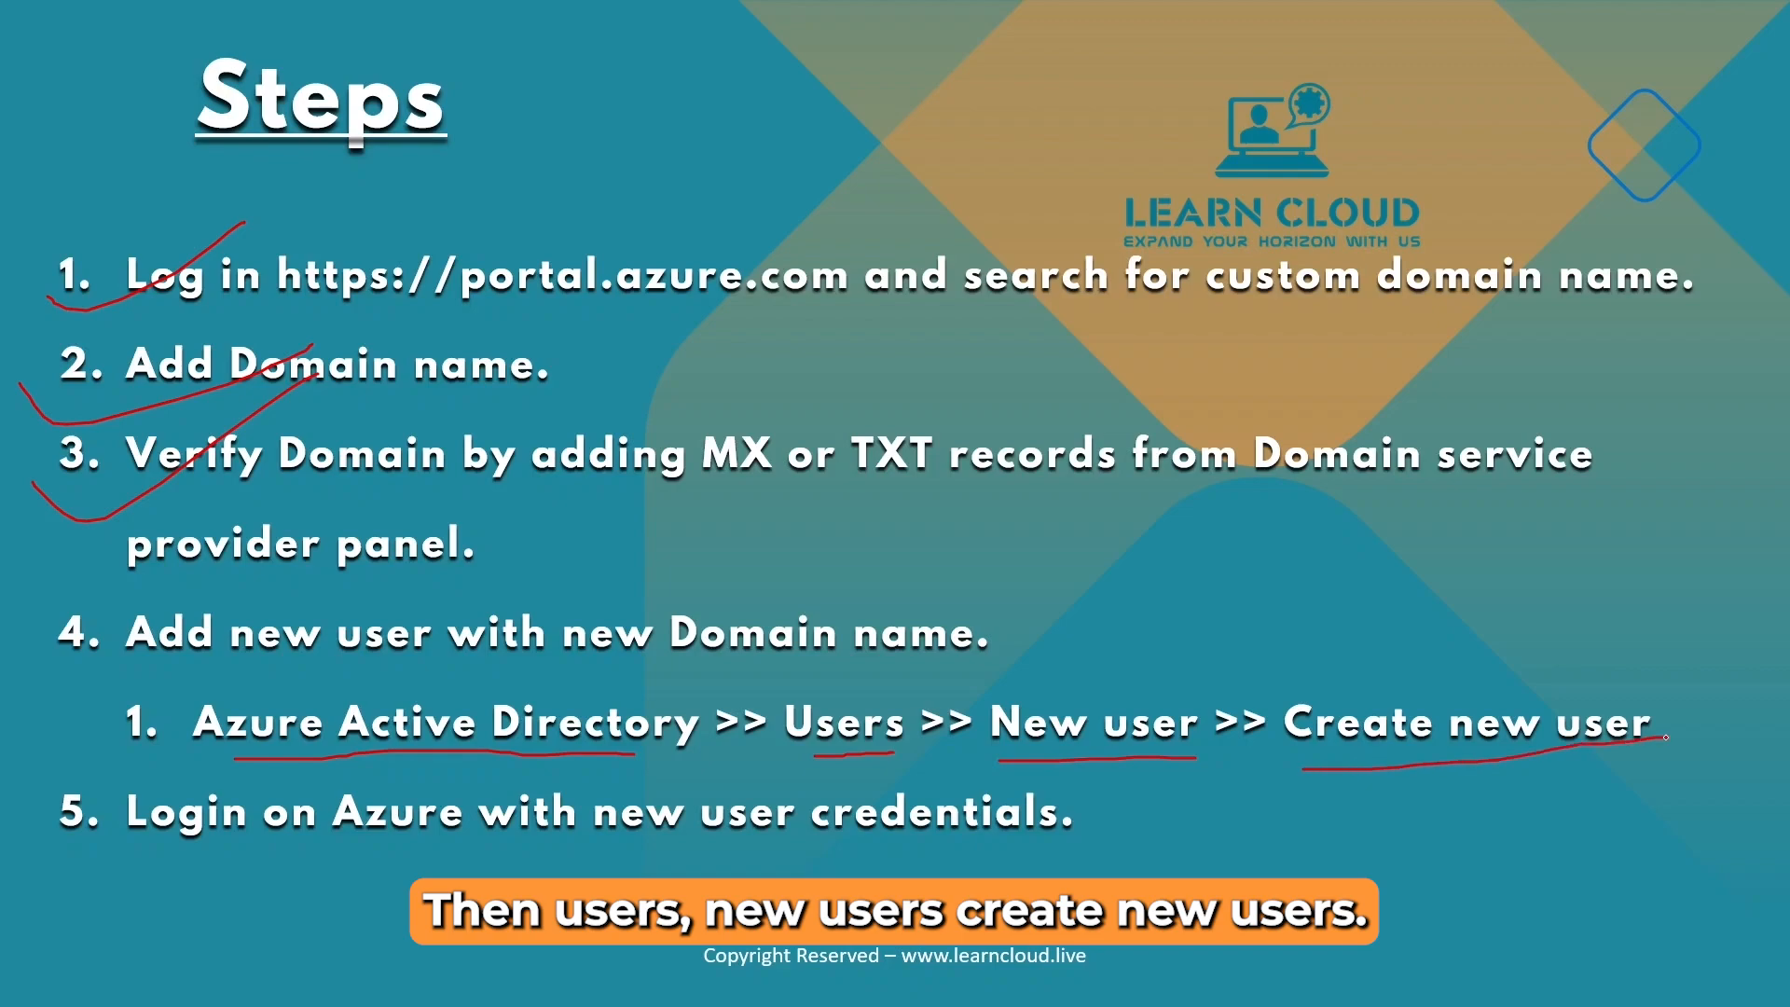
{"action": "key", "text": "alt+Tab"}
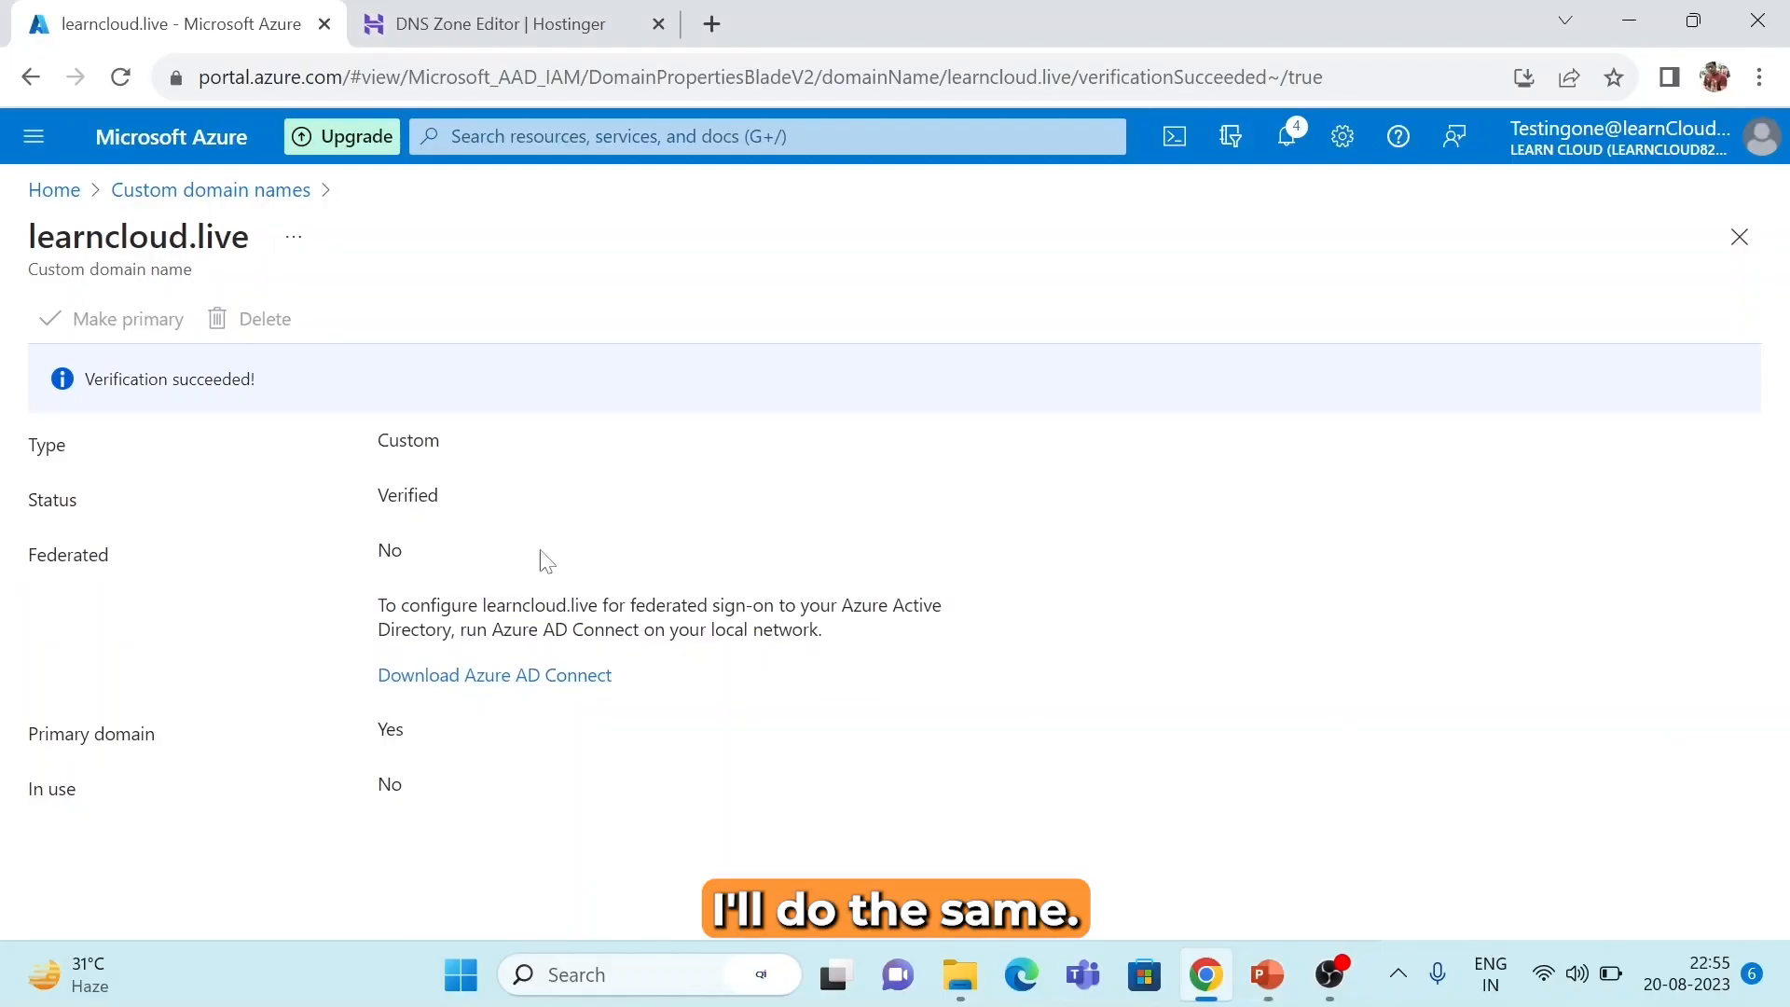
From Home, open Azure Active Directory > Users > New user > Create new user.
{"action": "left_click", "coordinate": [48, 191]}
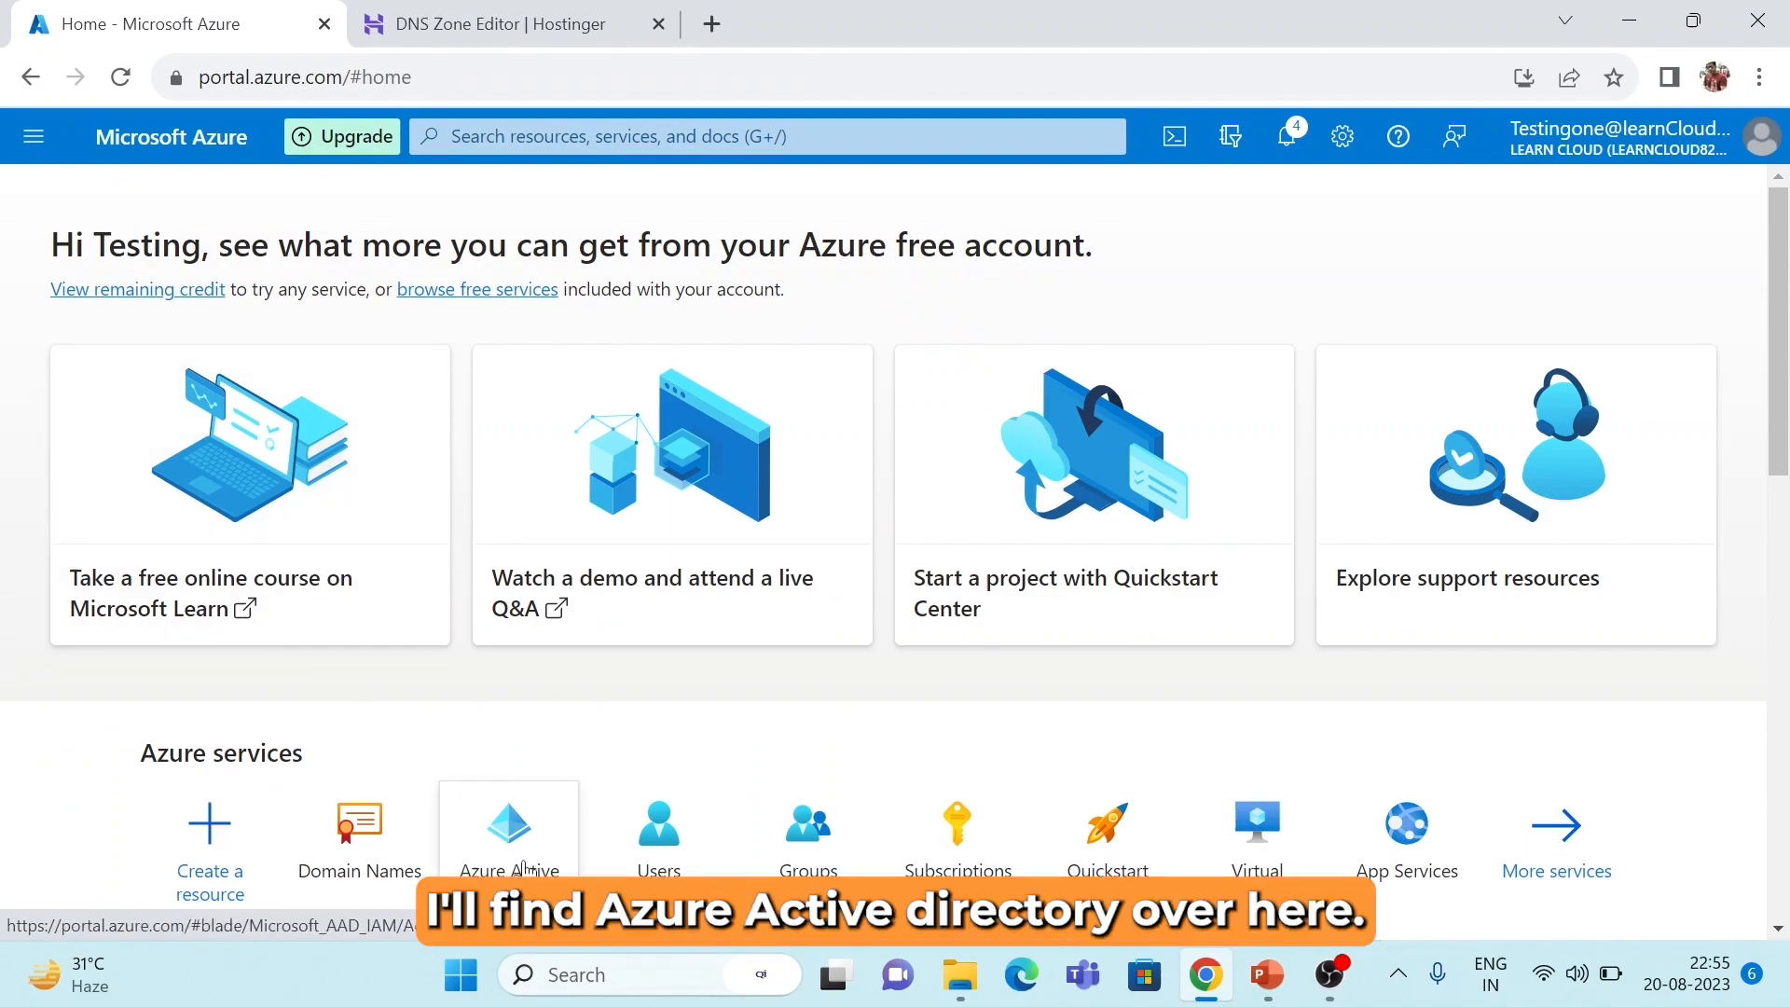
{"action": "left_click", "coordinate": [537, 130]}
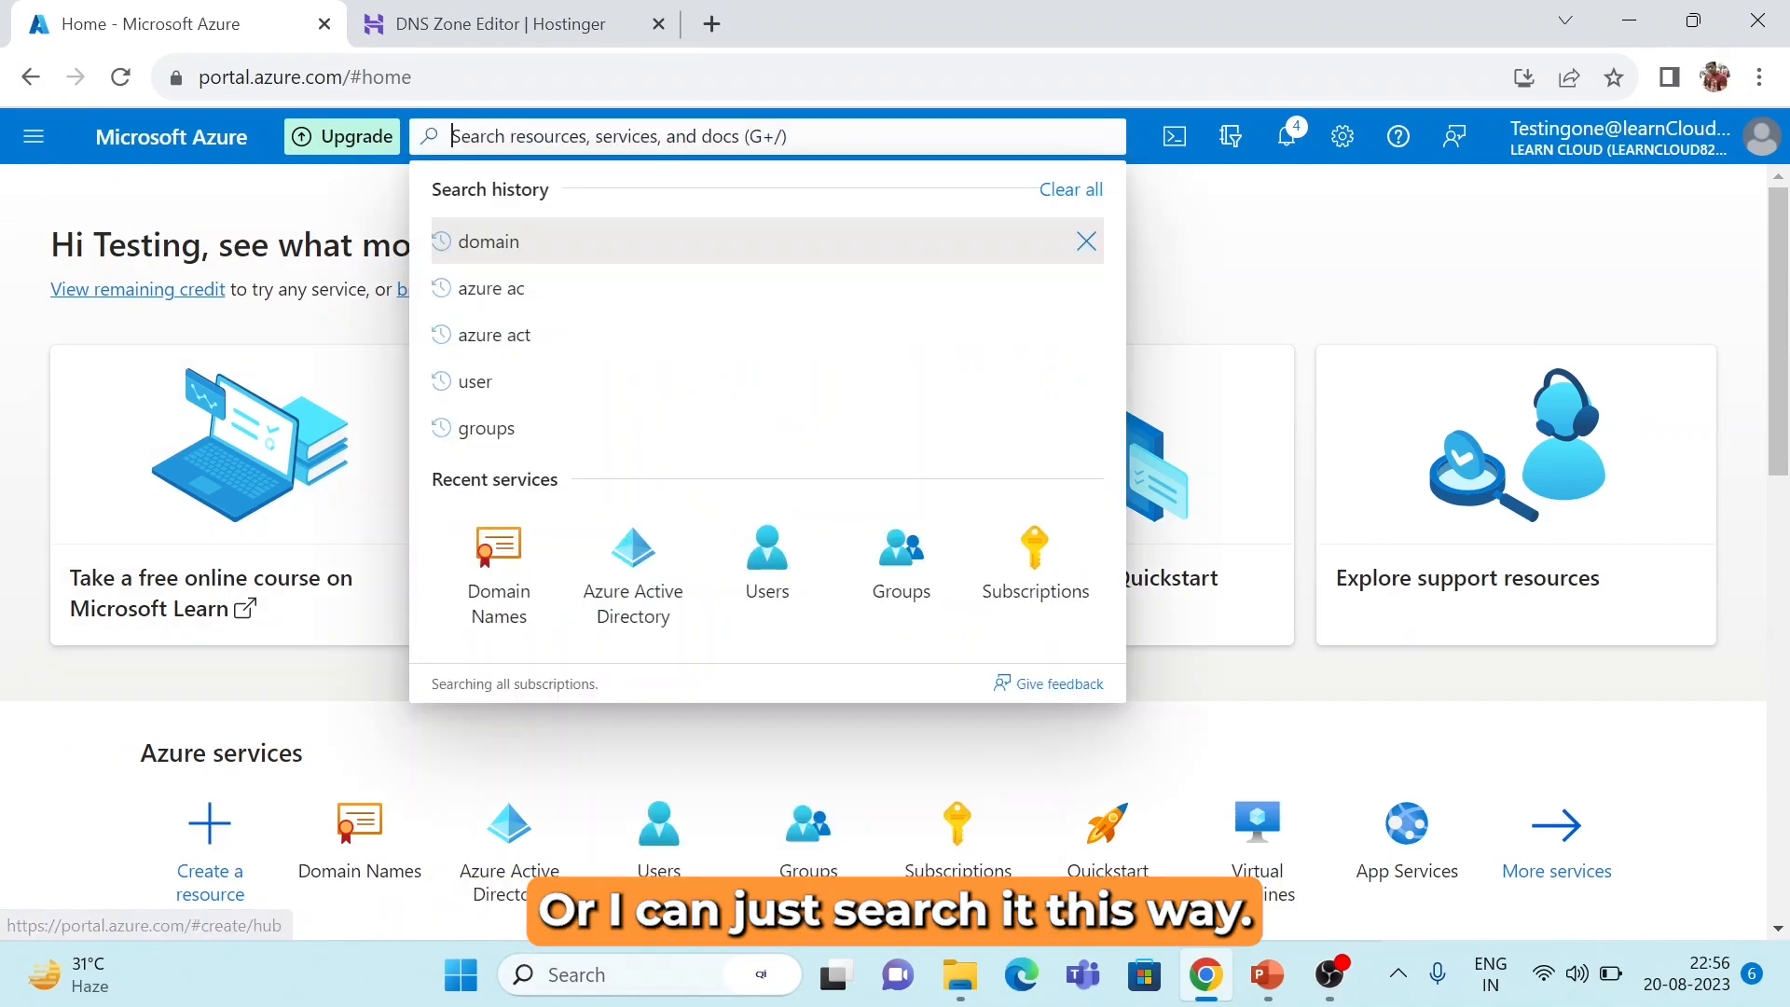
{"action": "type", "text": "azure"}
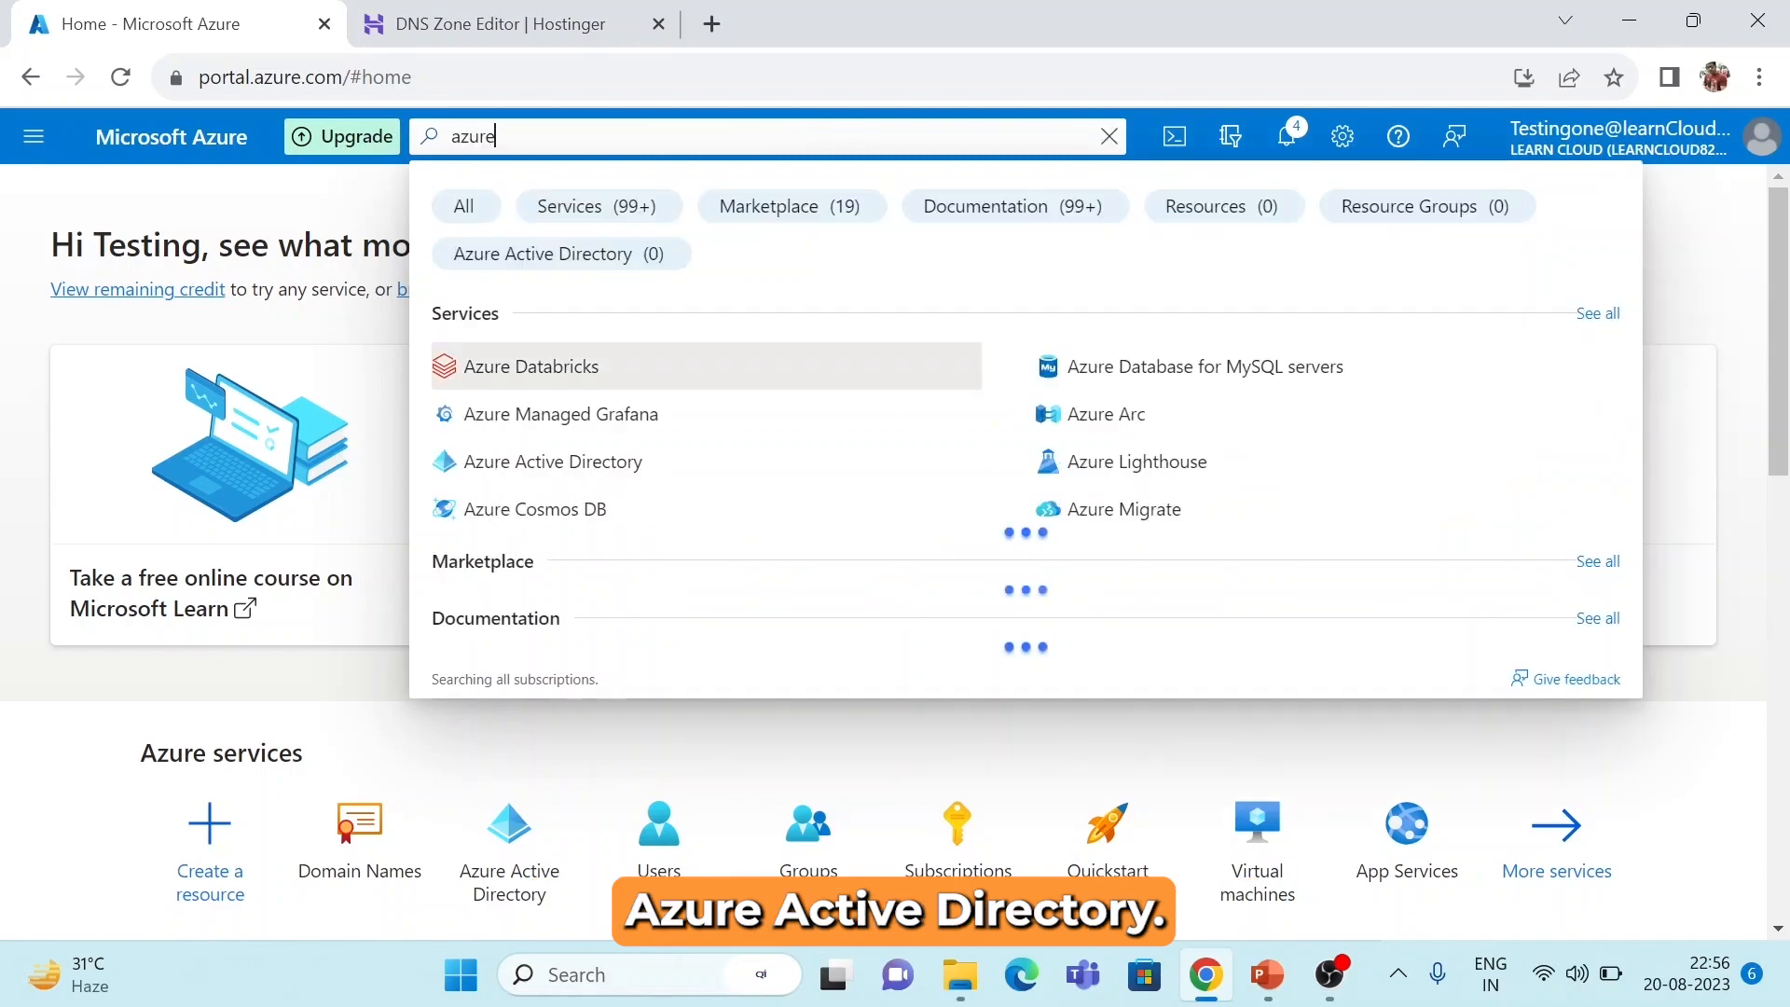
{"action": "left_click", "coordinate": [613, 477]}
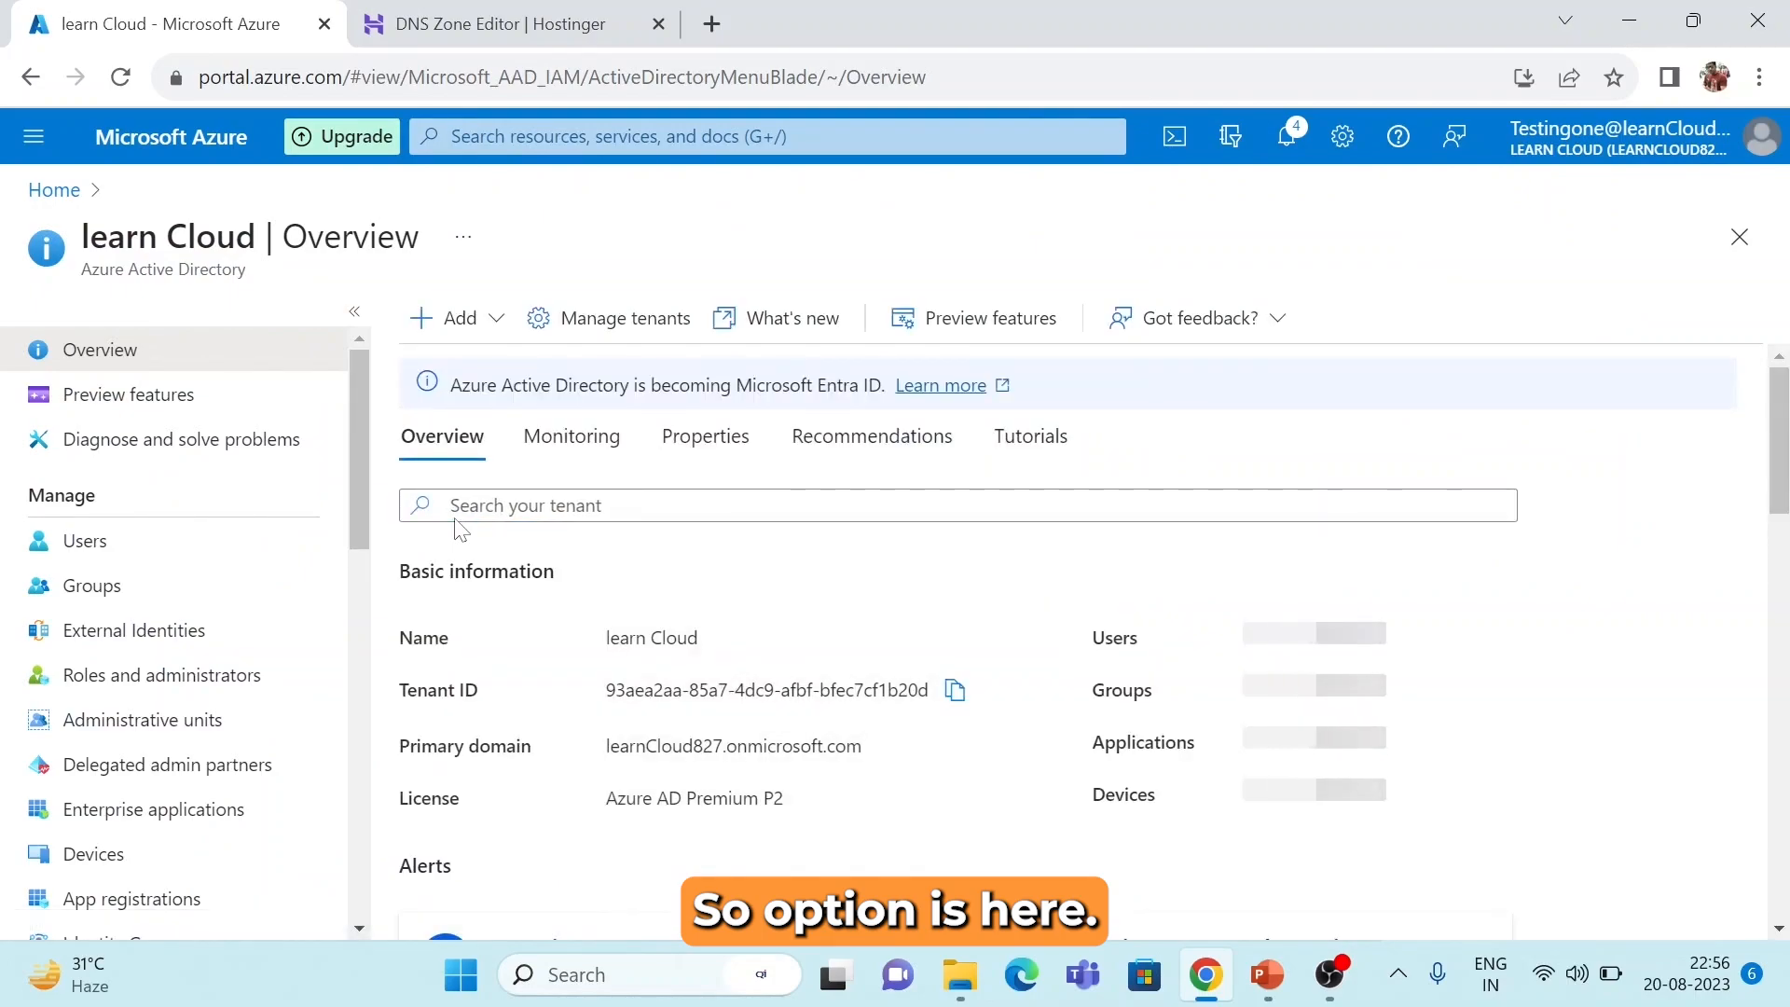
{"action": "left_click", "coordinate": [147, 558]}
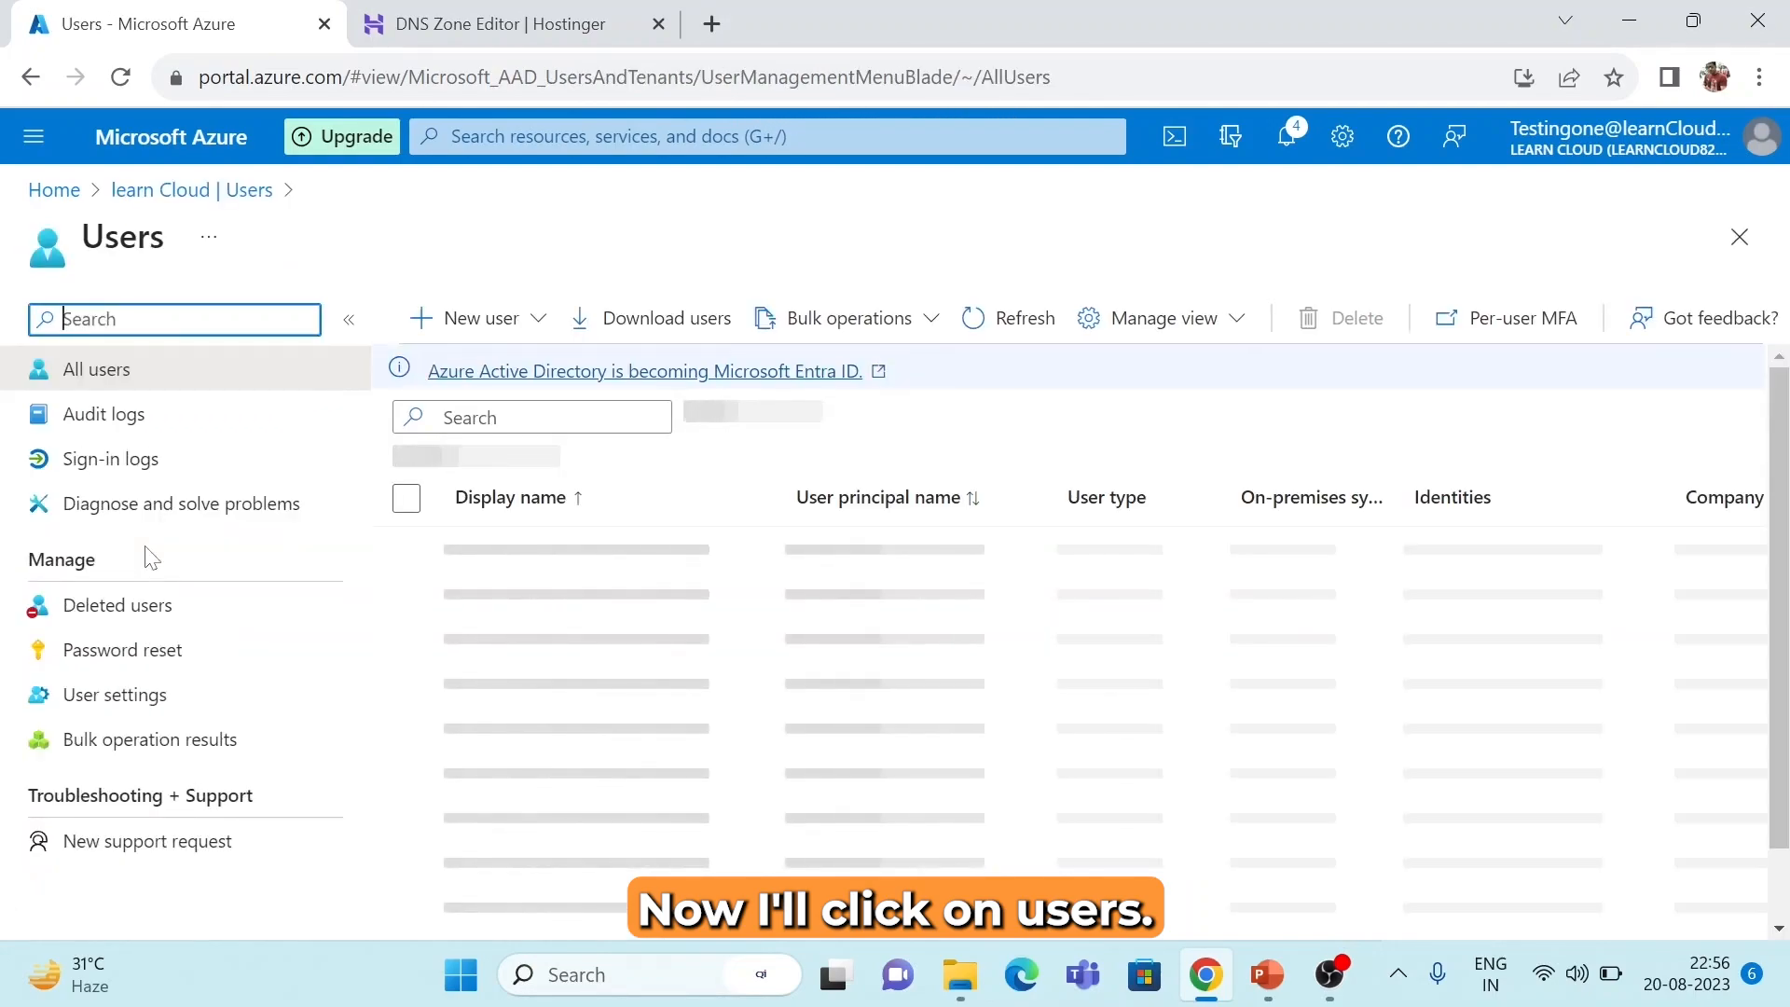
{"action": "left_click", "coordinate": [538, 322]}
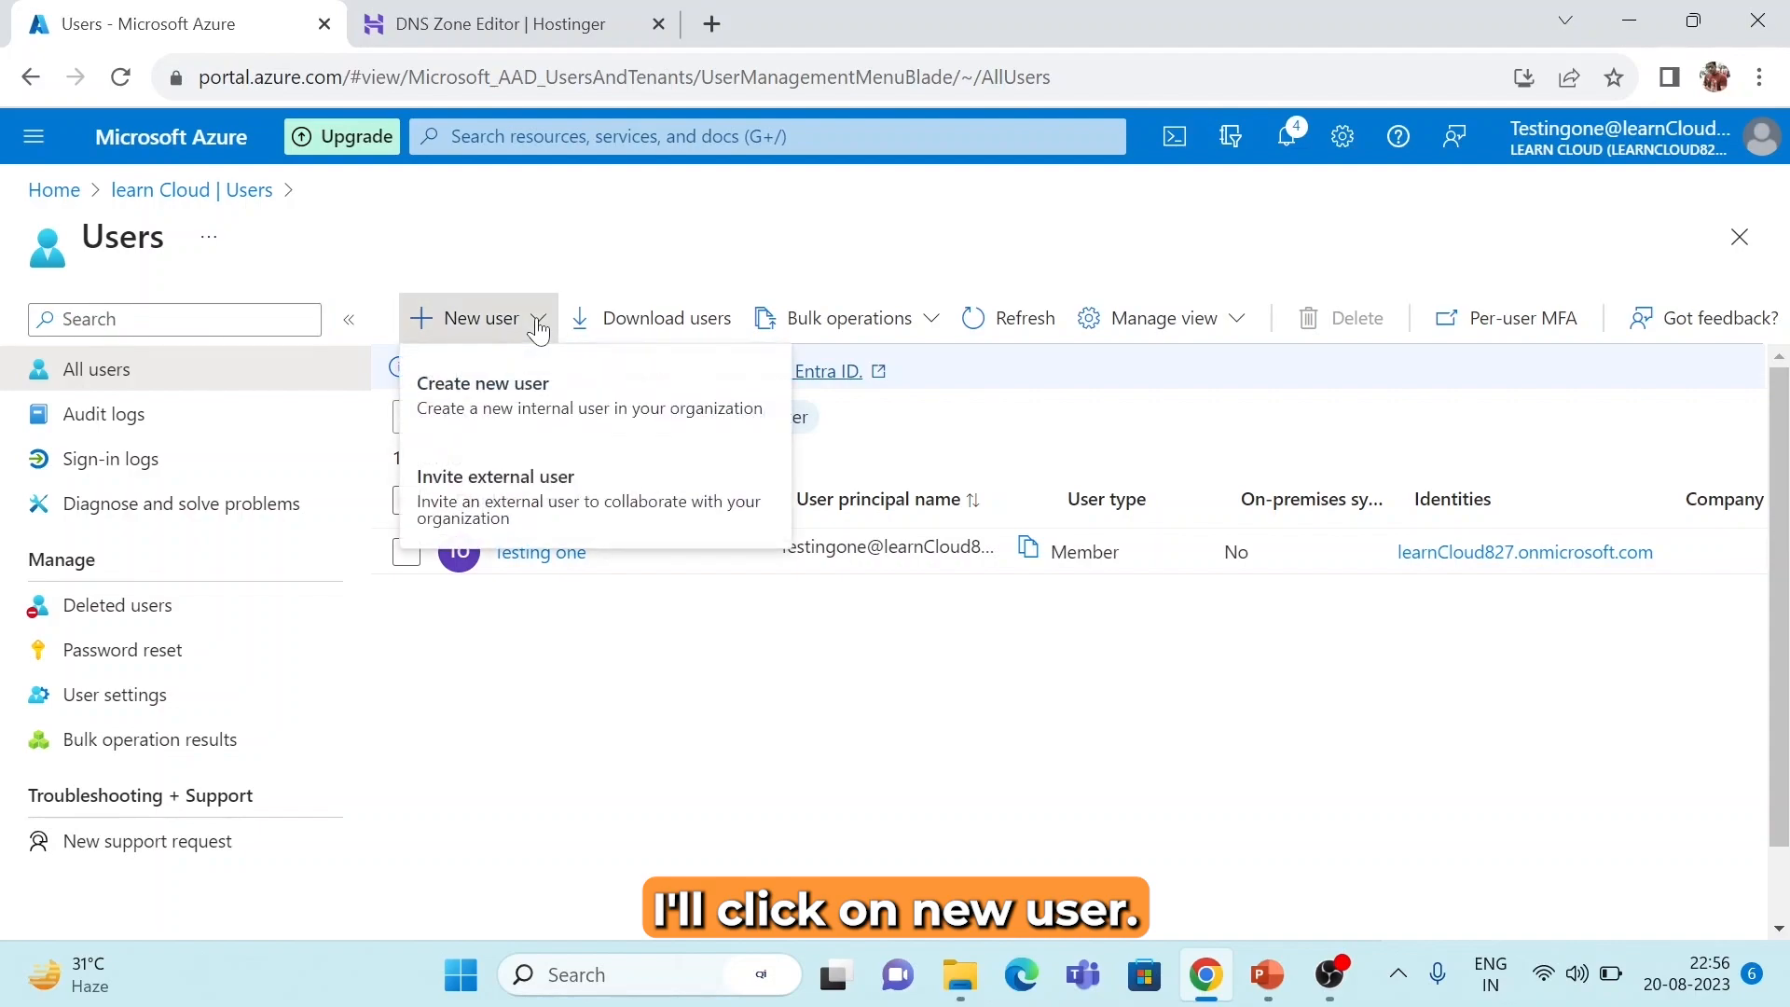
{"action": "left_click", "coordinate": [540, 420]}
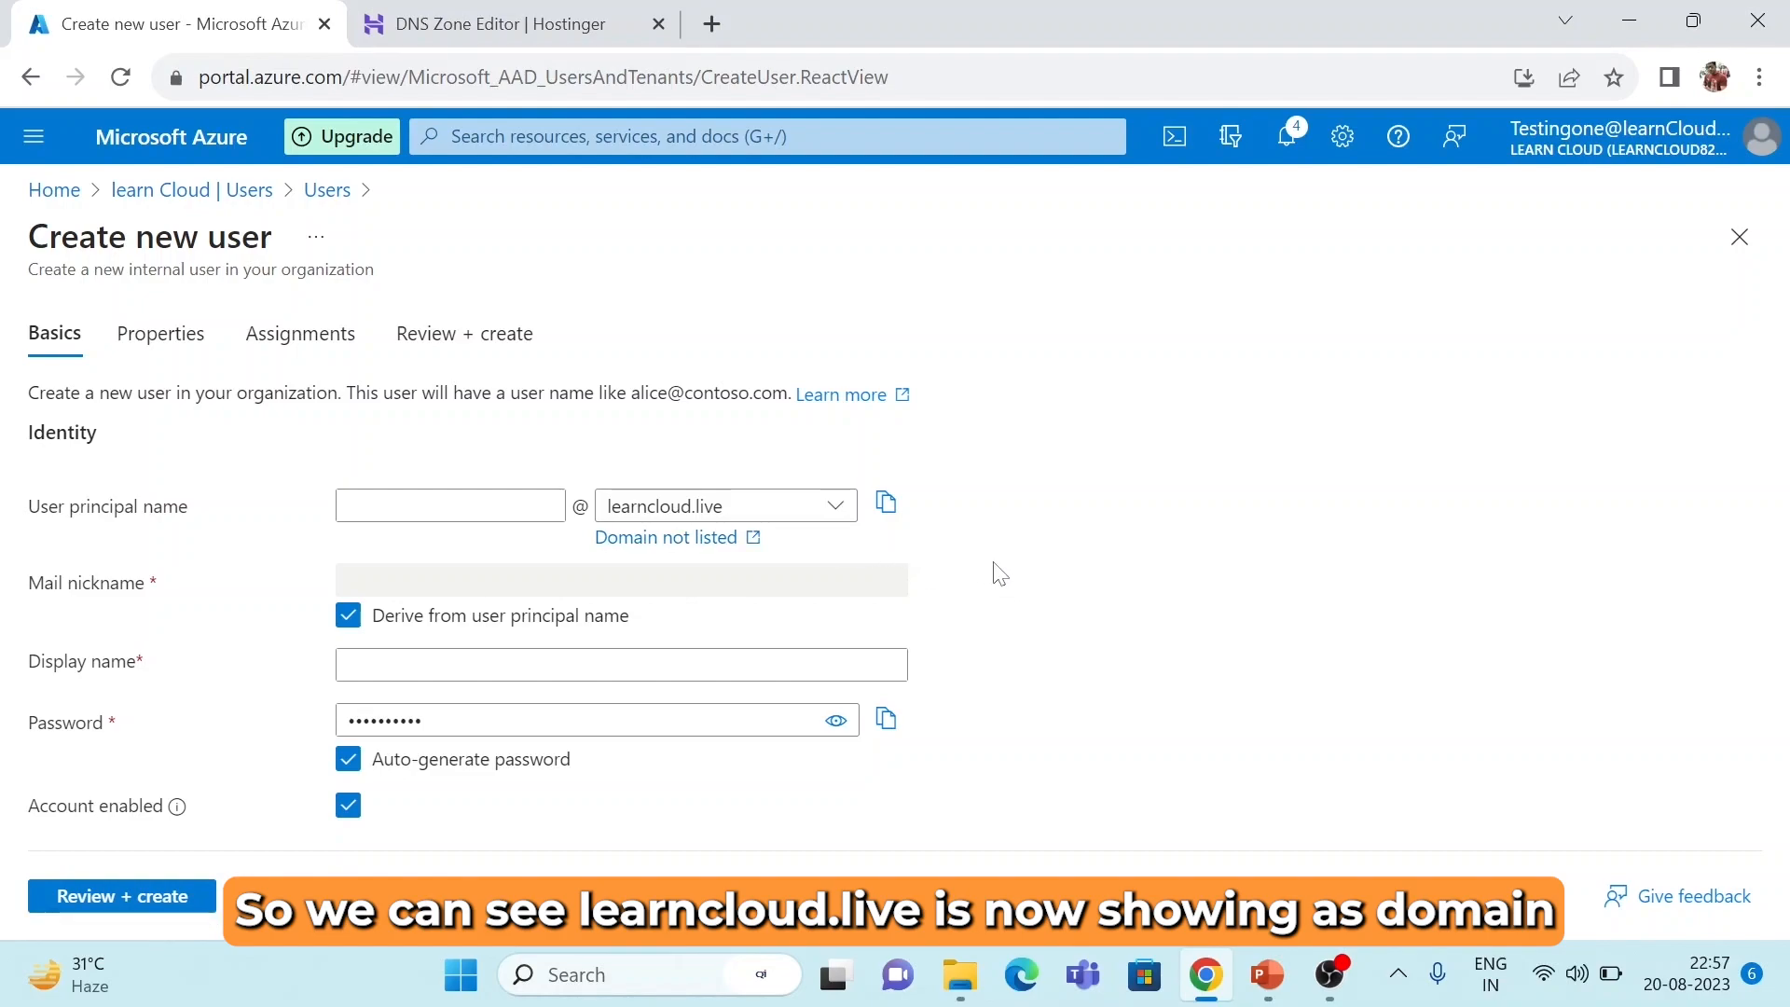
Enter the new user's principal name on the learncloud.live domain and their full display name.
{"action": "left_click", "coordinate": [836, 523]}
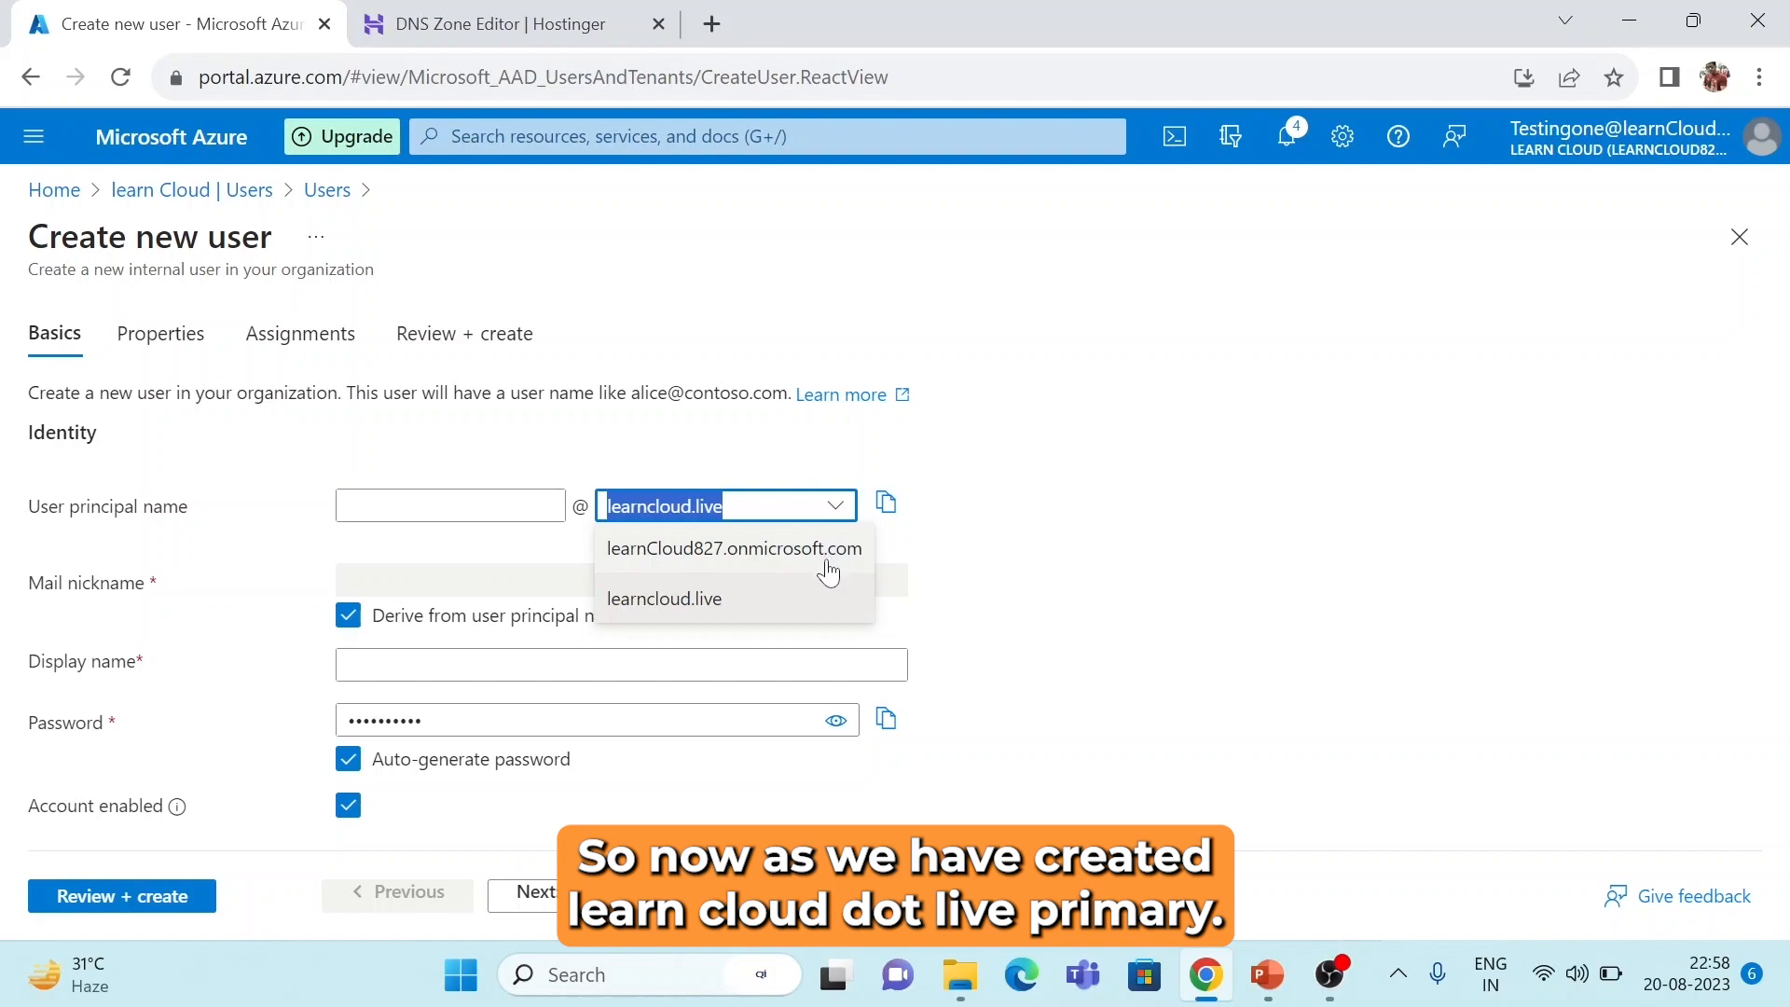
{"action": "left_click", "coordinate": [729, 610]}
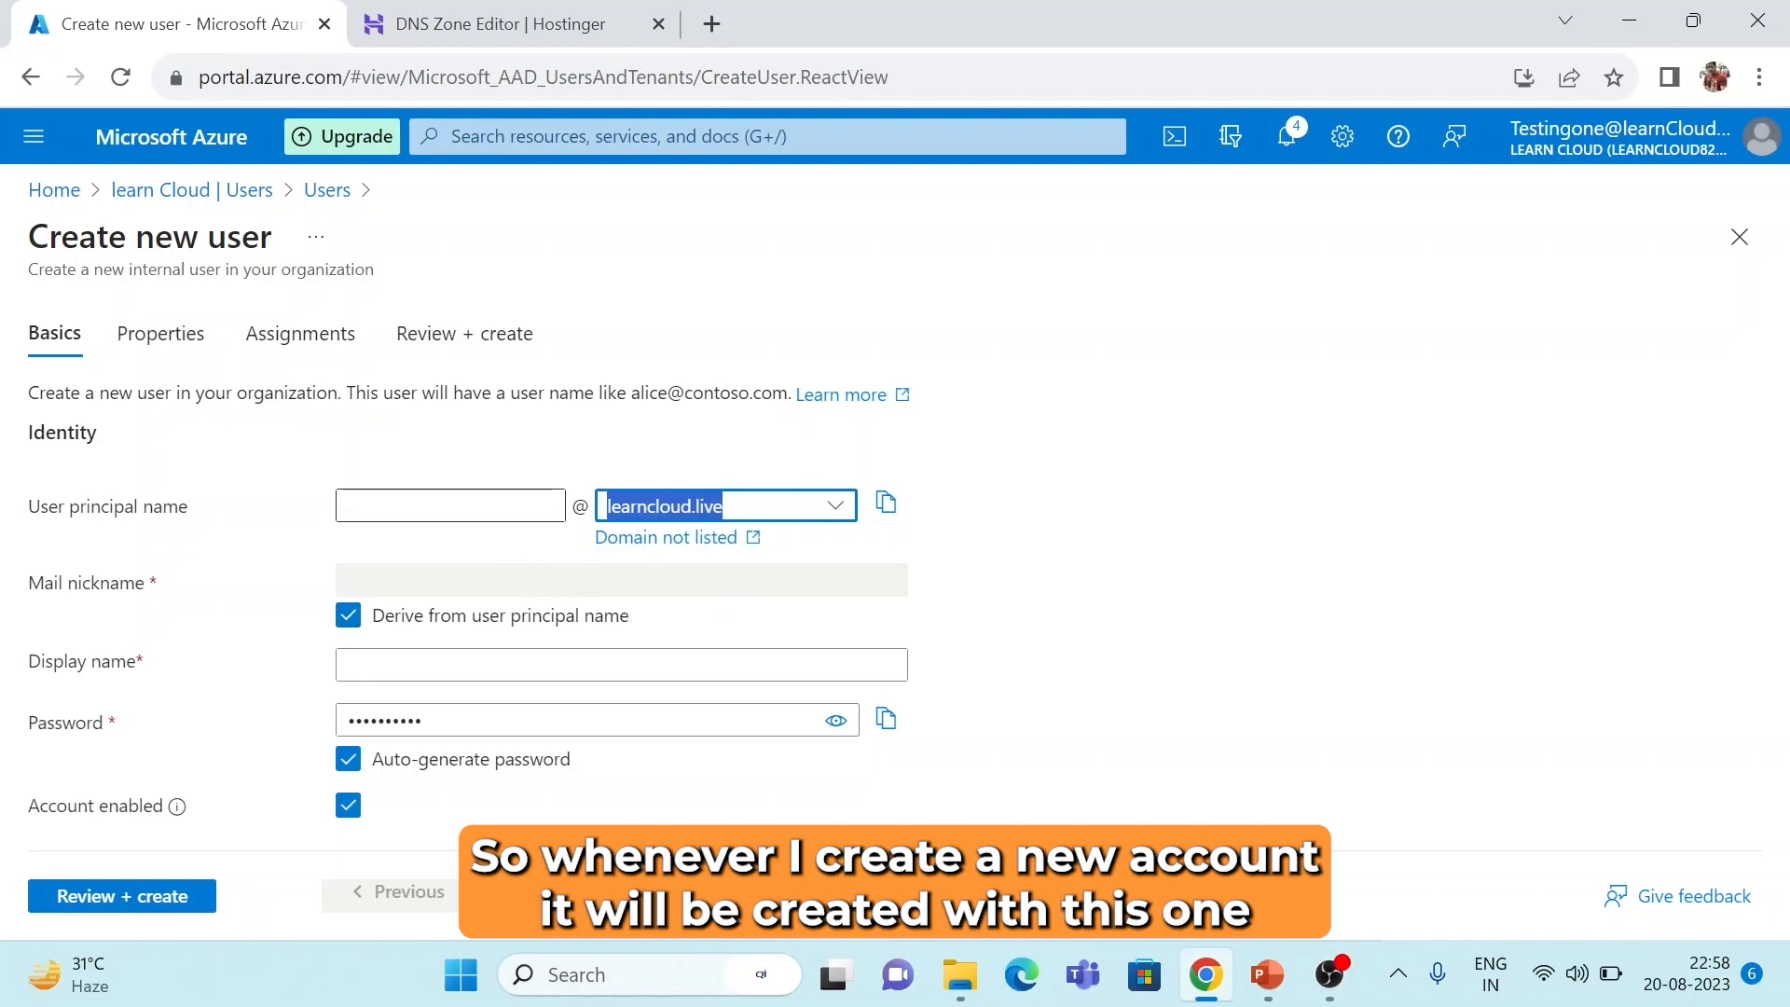
{"action": "left_click", "coordinate": [452, 506]}
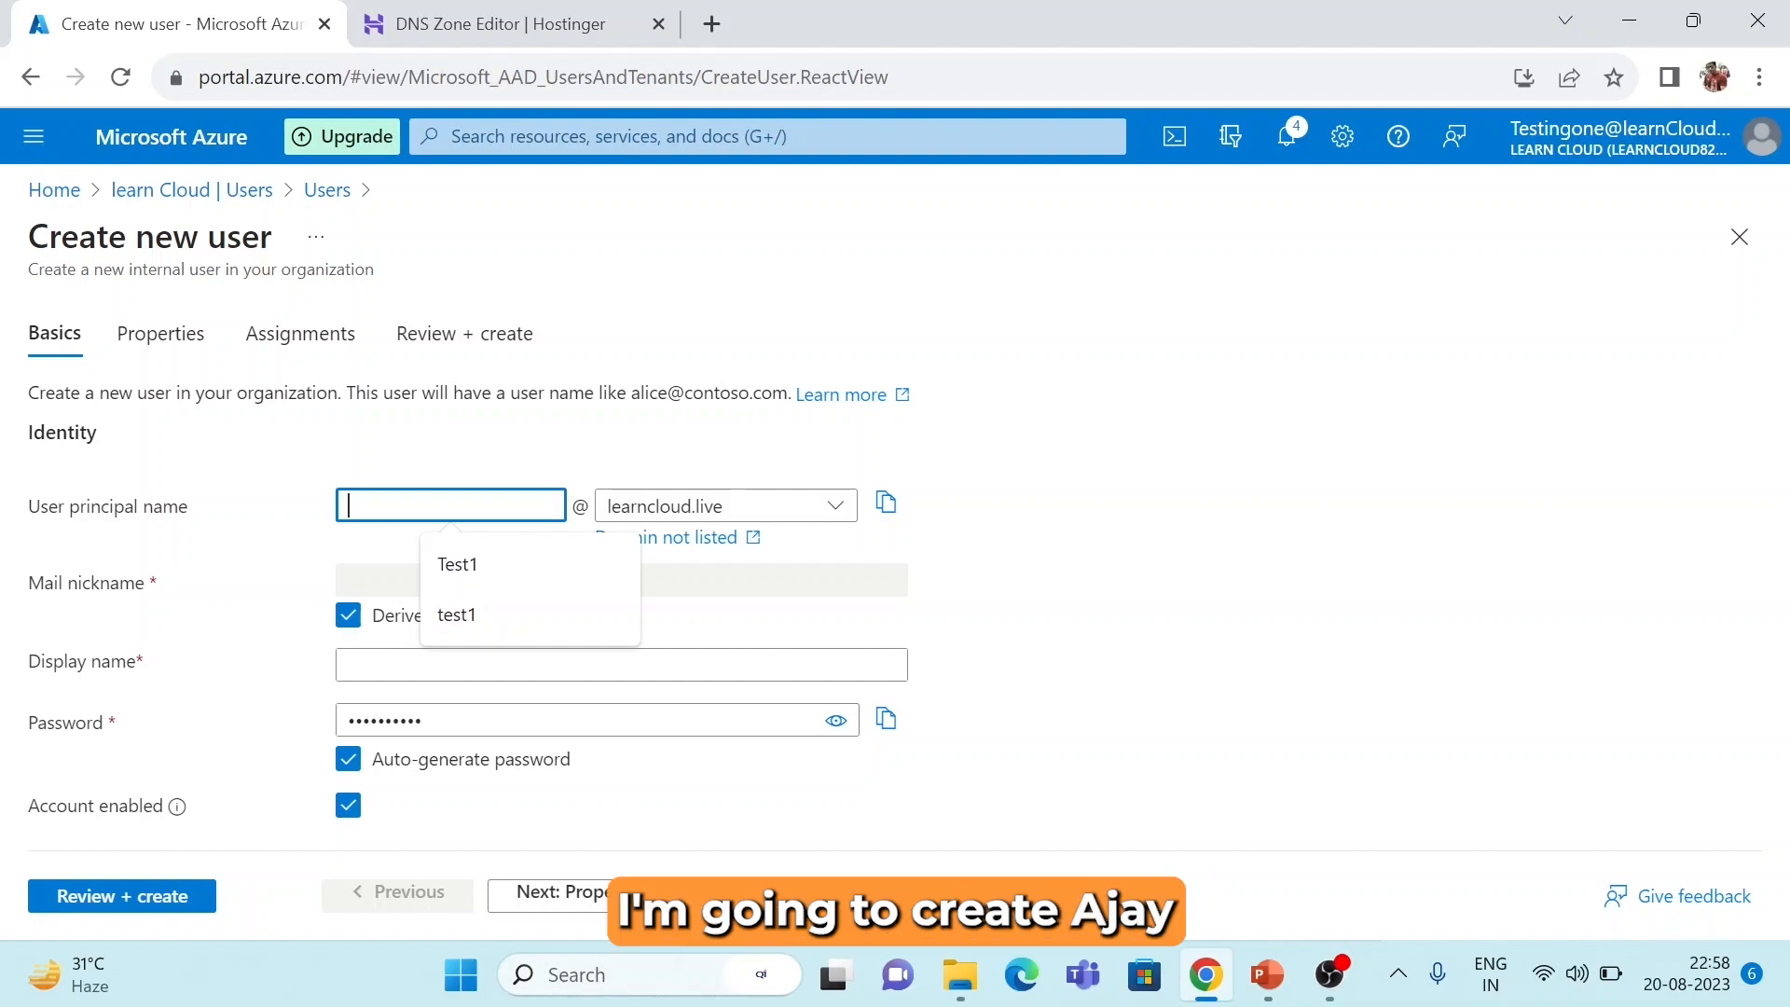
{"action": "type", "text": "Ajay"}
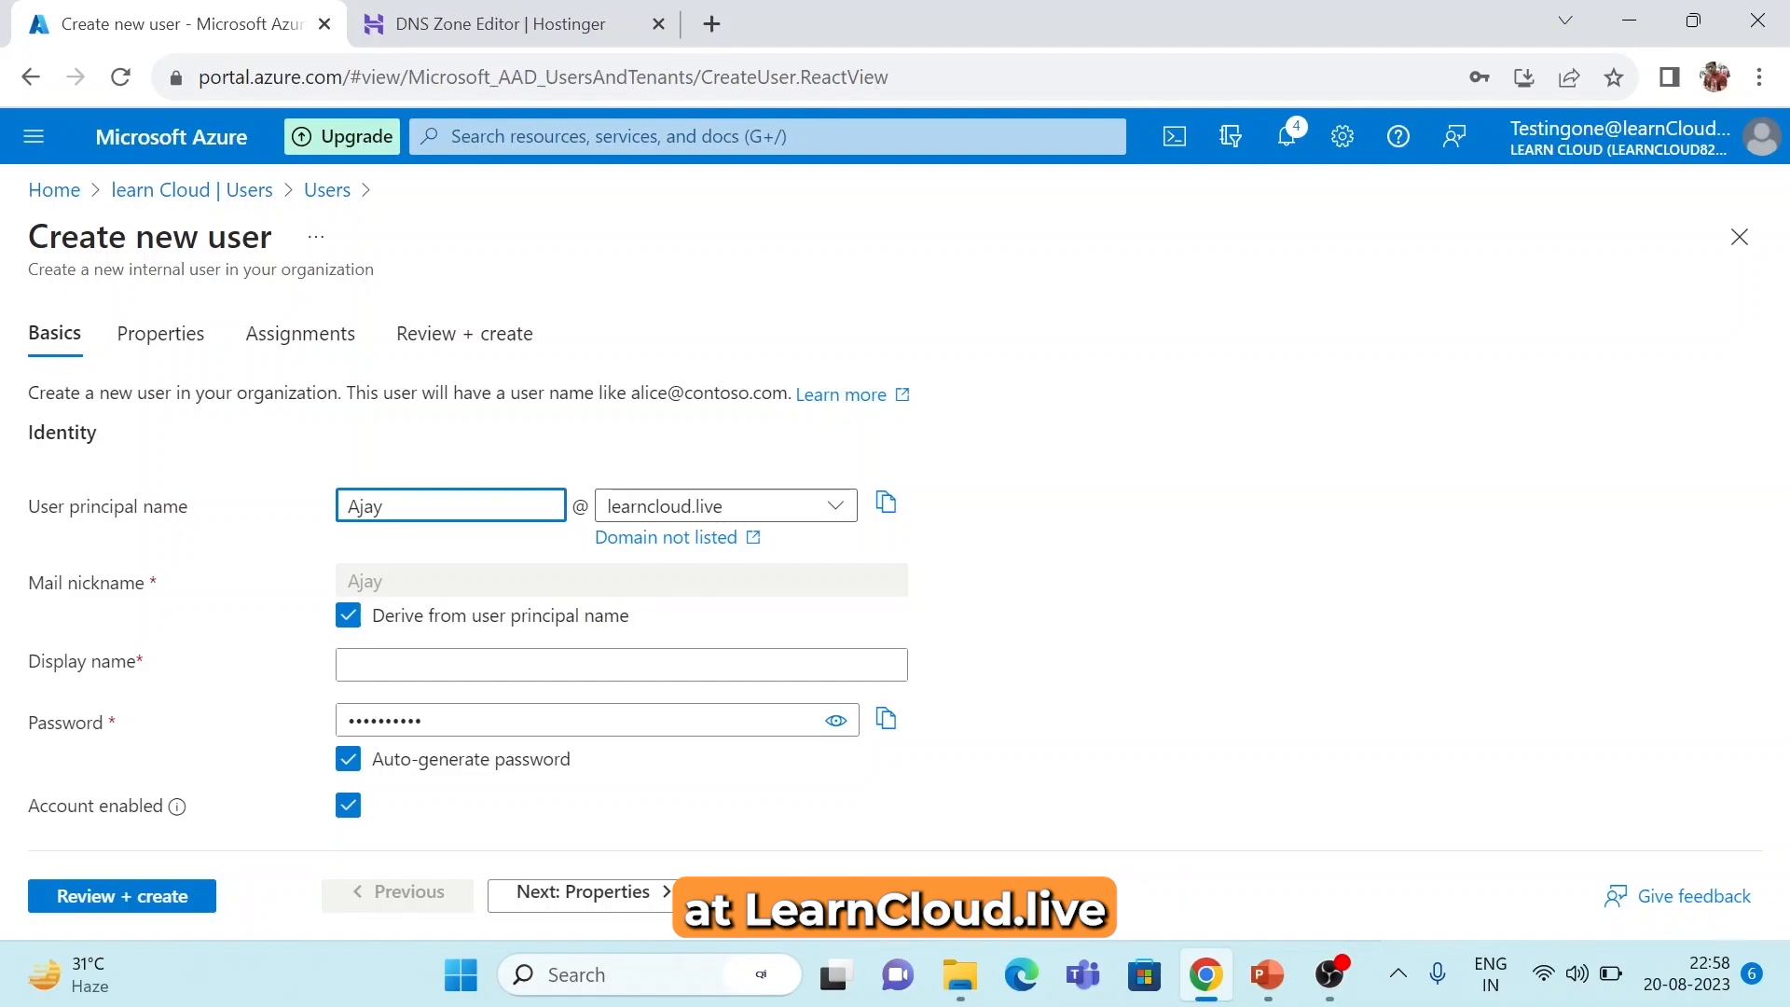
{"action": "left_click", "coordinate": [392, 665]}
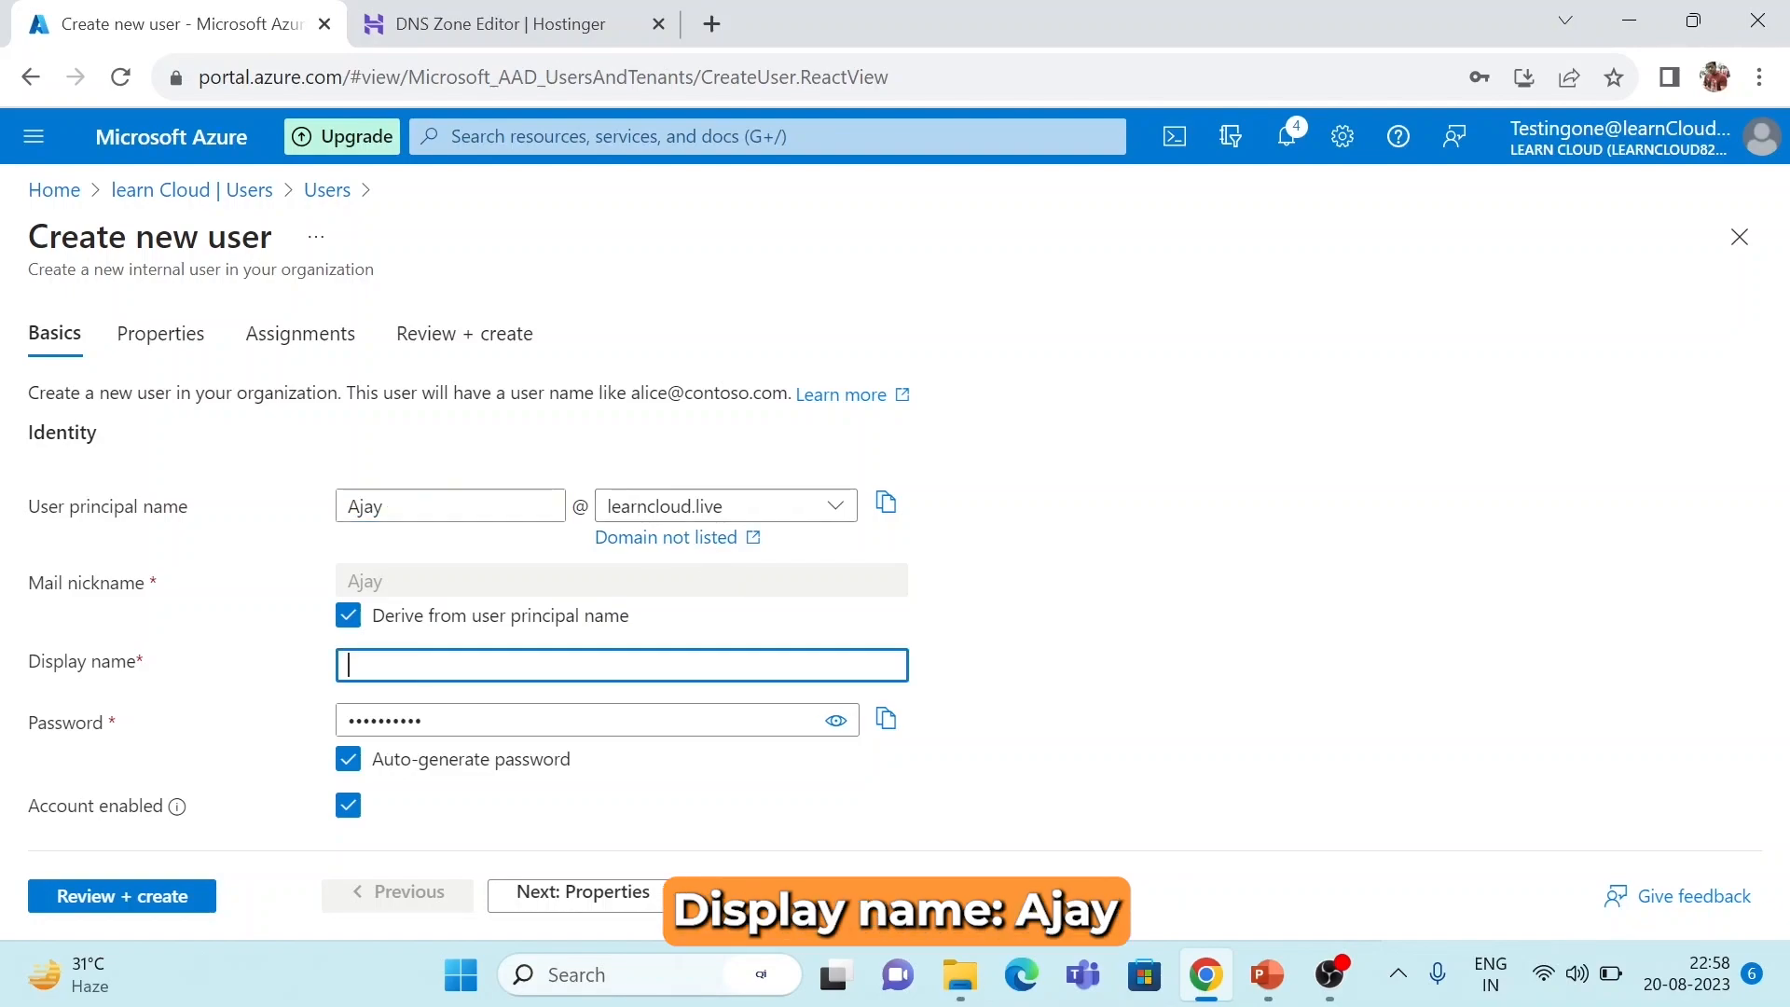
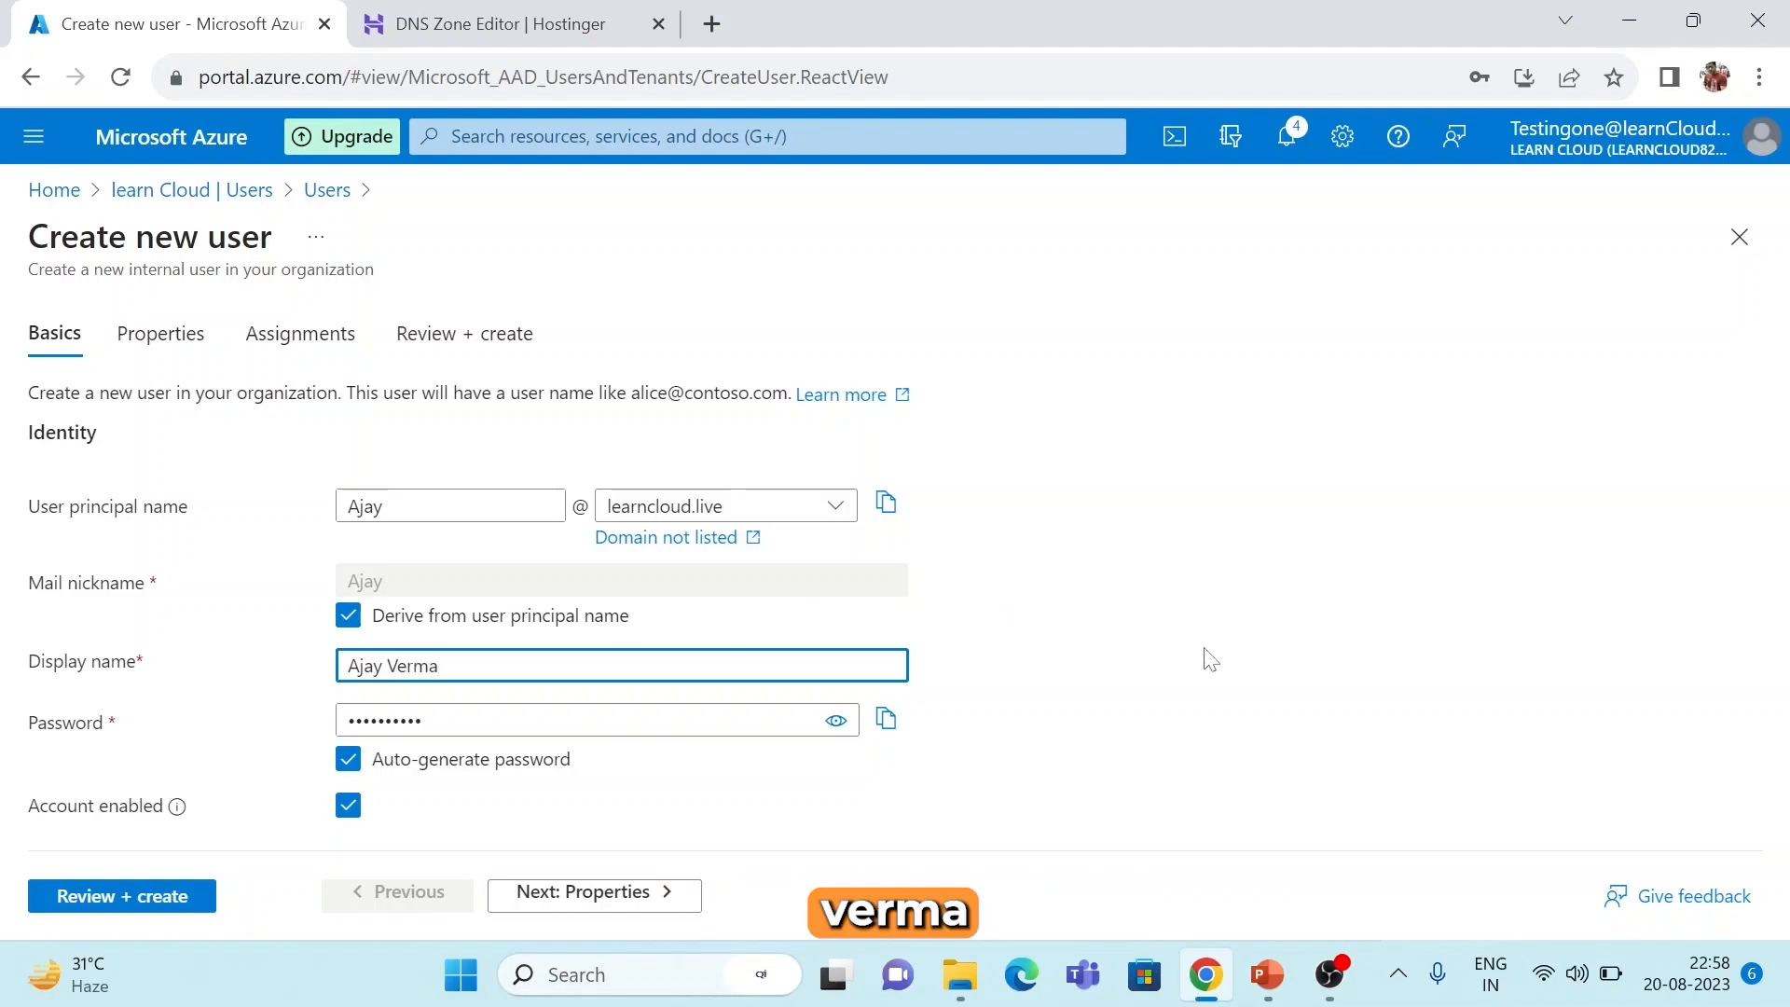
{"action": "left_click", "coordinate": [1204, 659]}
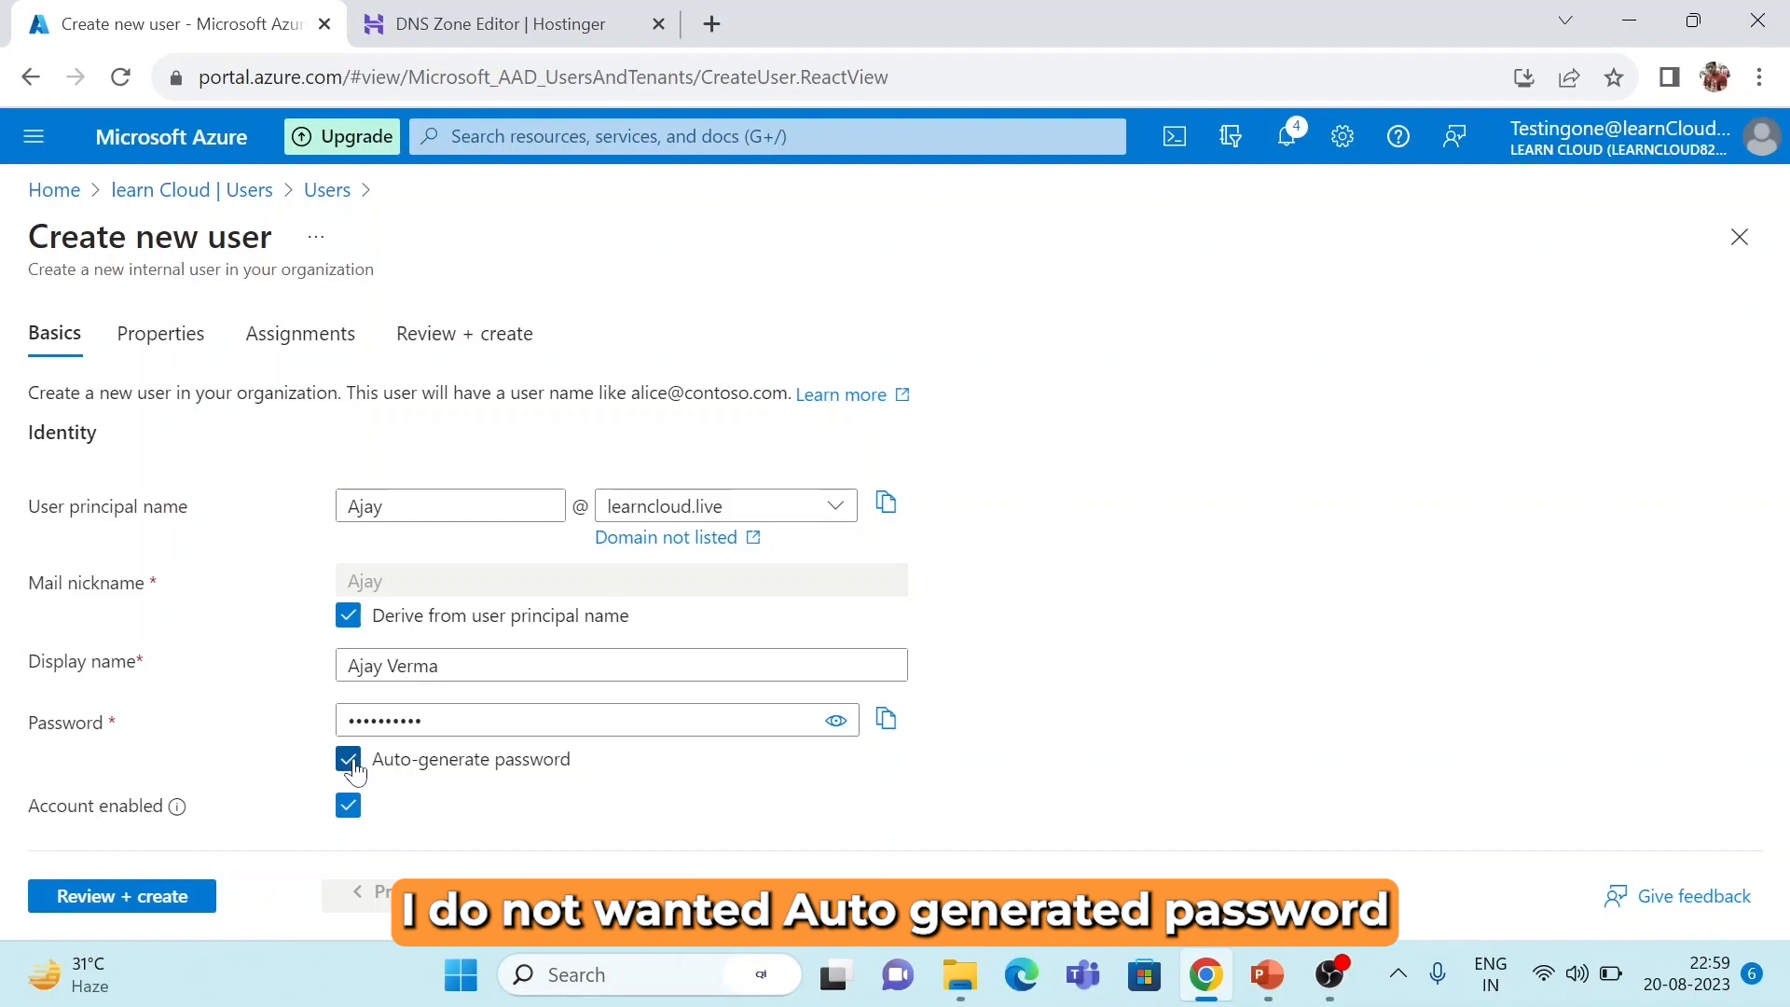
Turn off auto-generated password and set a custom password for the new user.
{"action": "left_click", "coordinate": [348, 760]}
{"action": "left_click", "coordinate": [466, 719]}
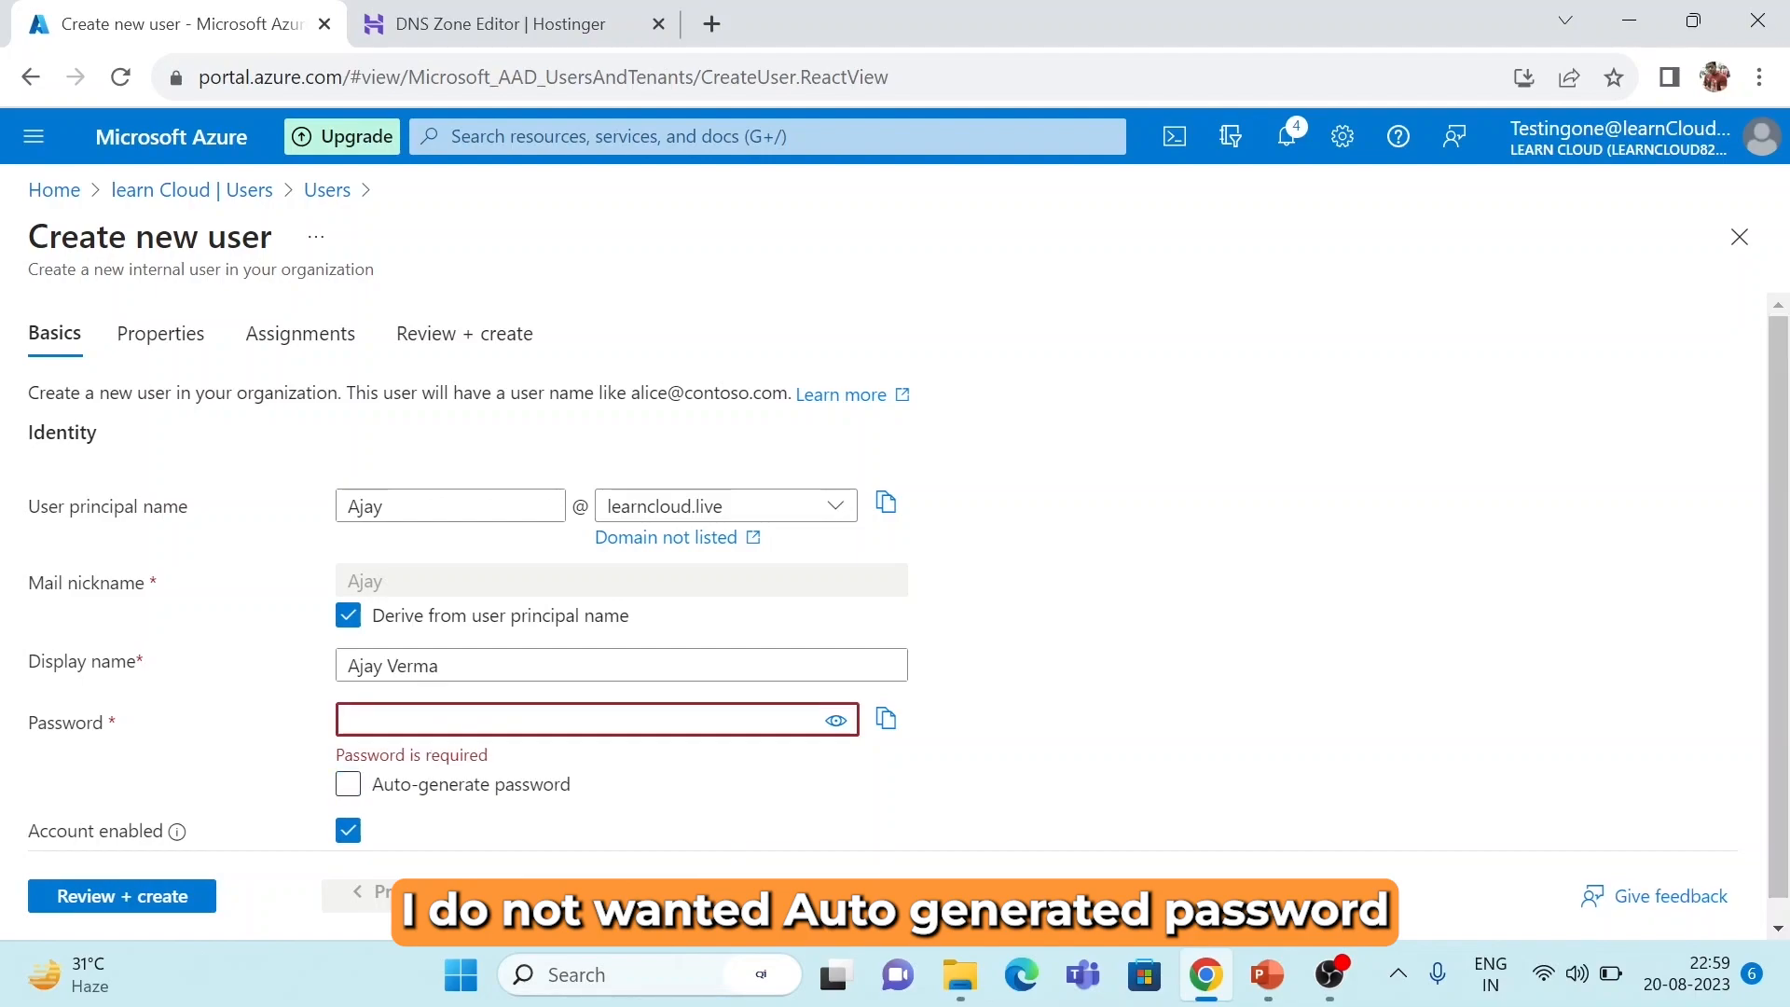
{"action": "type", "text": "Aj••••••••"}
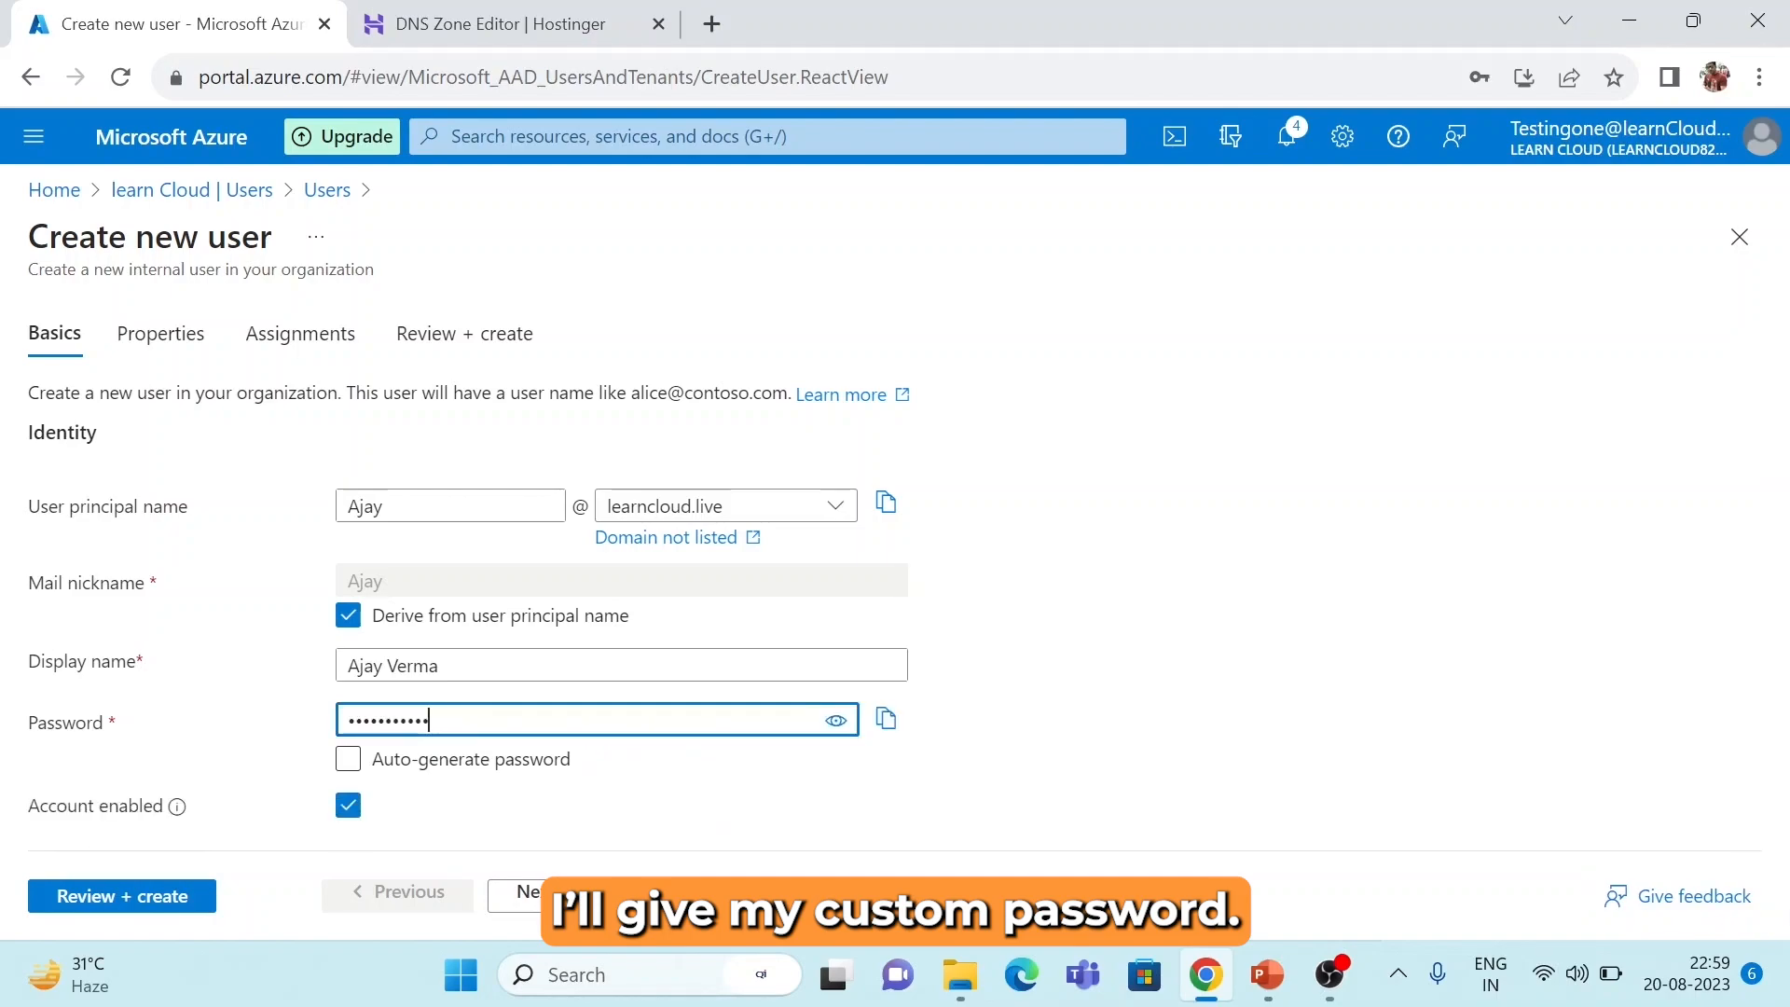
{"action": "left_click", "coordinate": [1244, 712]}
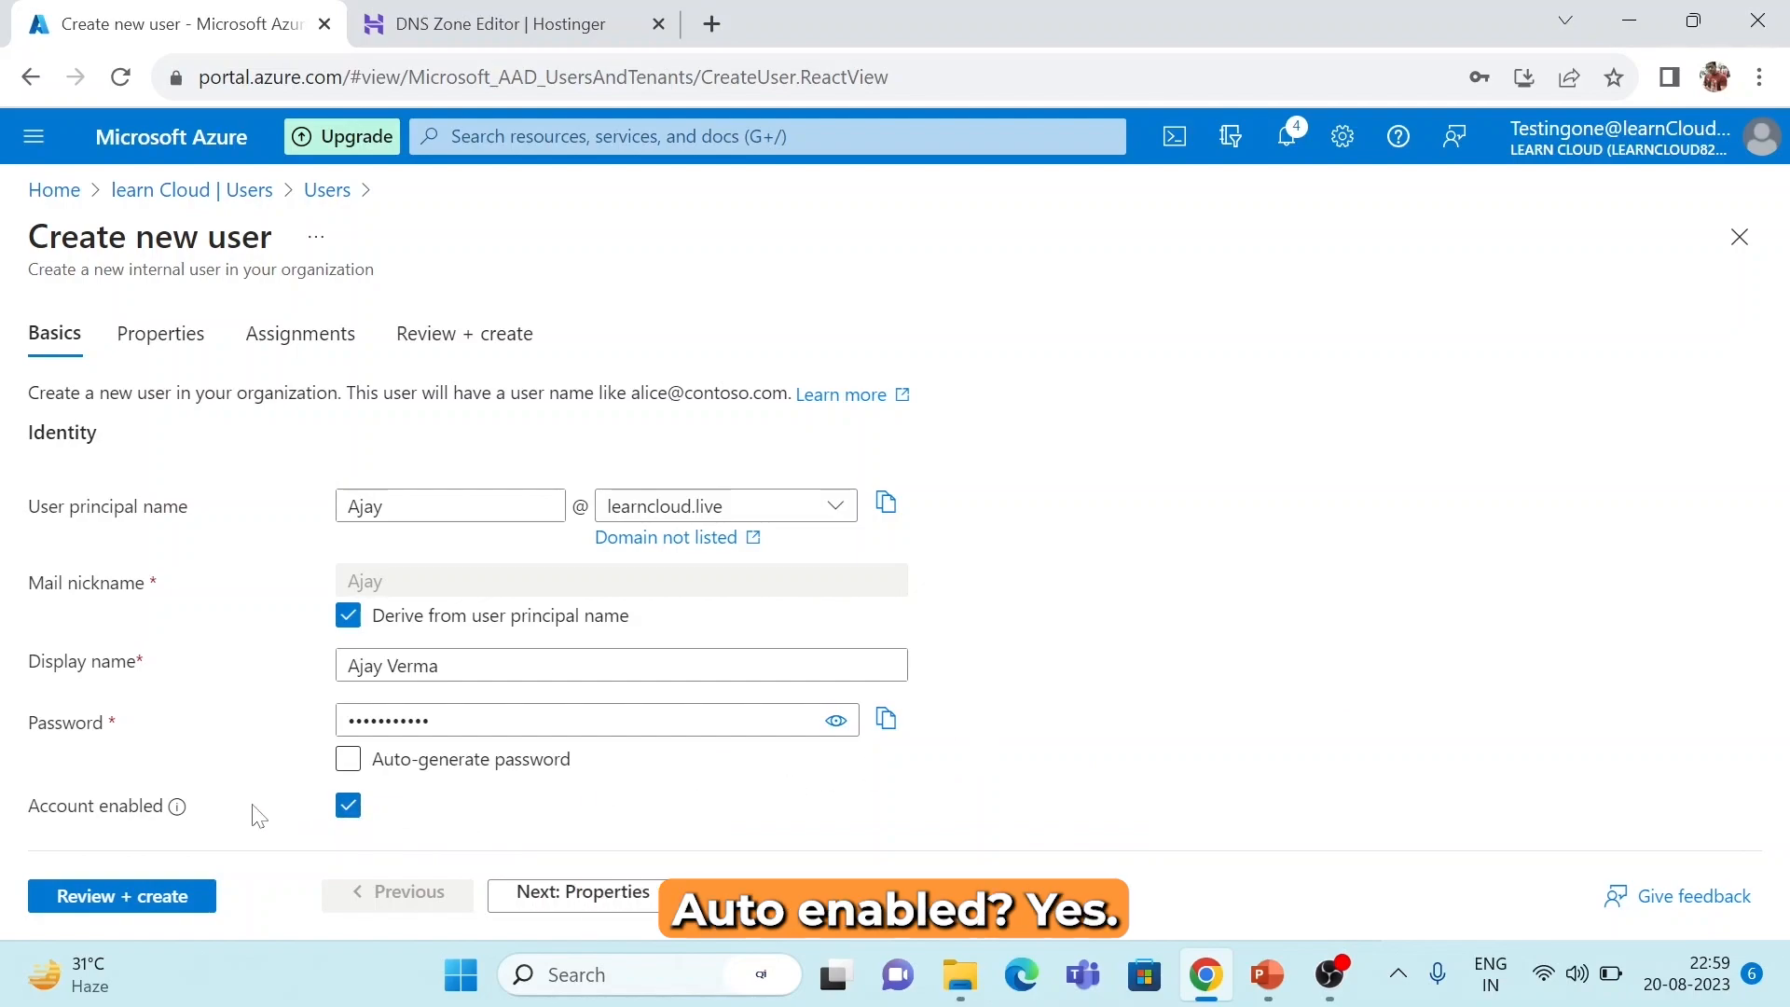
{"action": "left_click", "coordinate": [587, 902]}
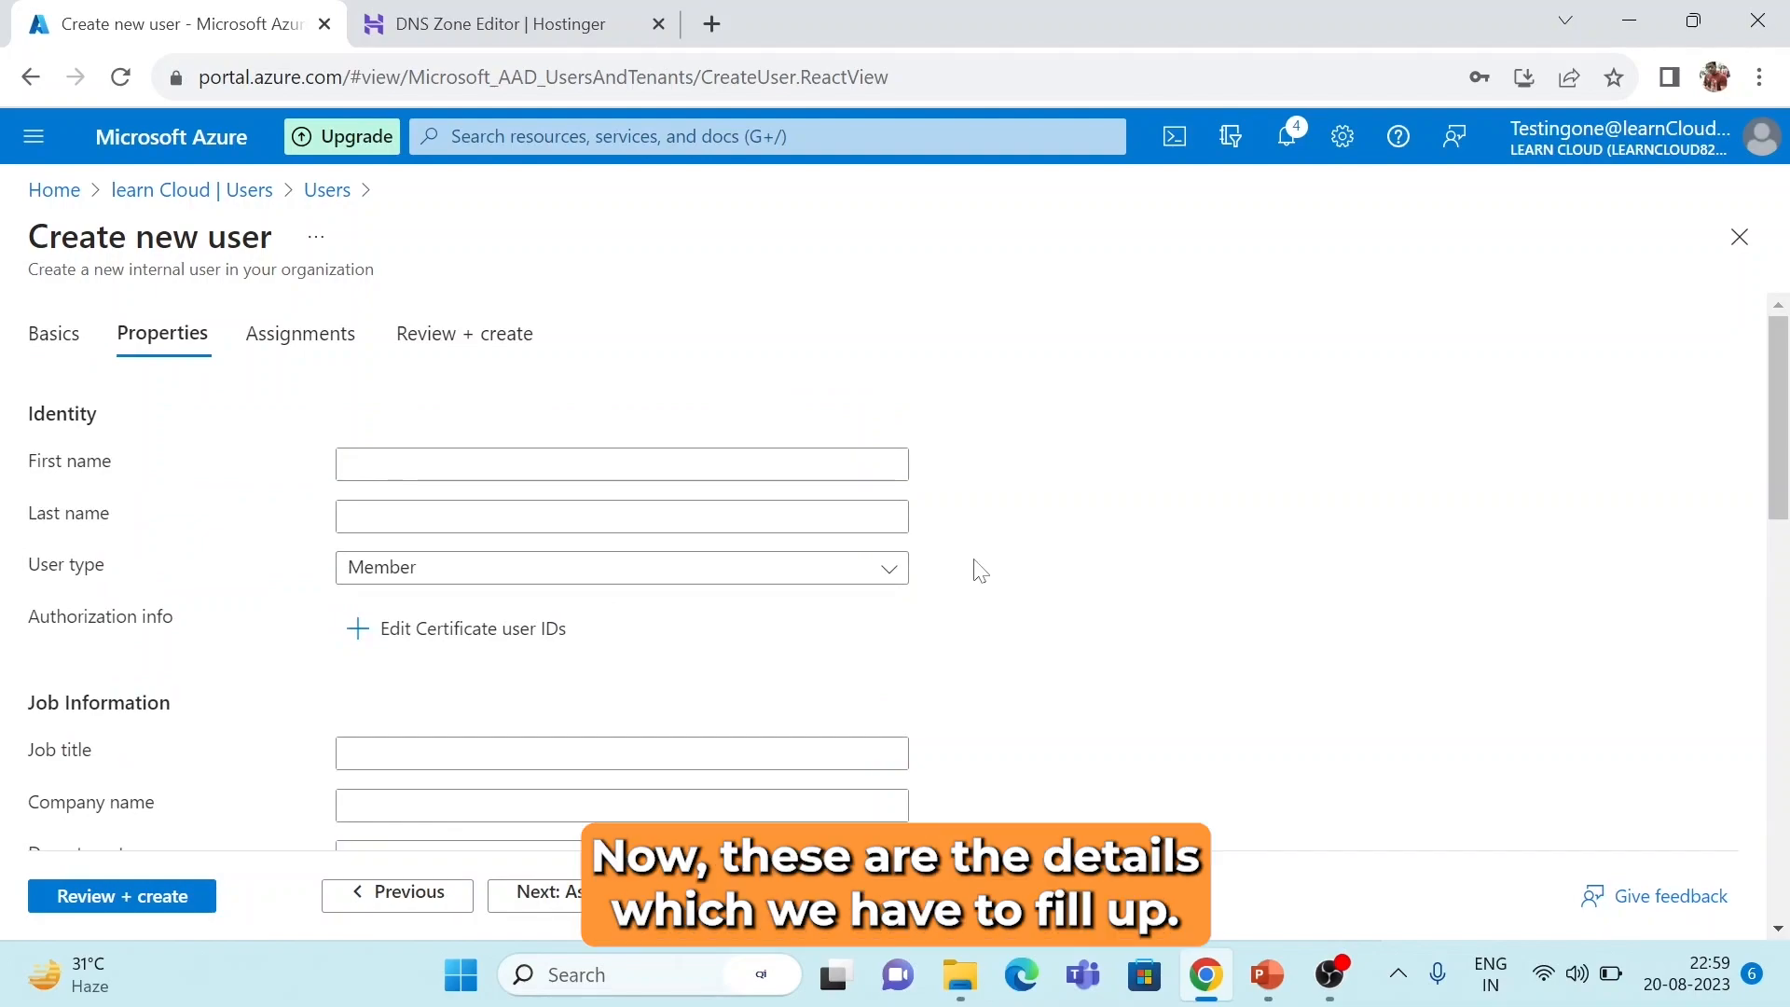
Fill in the user's first and last name and keep User type as Member.
{"action": "scroll", "coordinate": [913, 601], "scroll_direction": "down", "scroll_amount": 3}
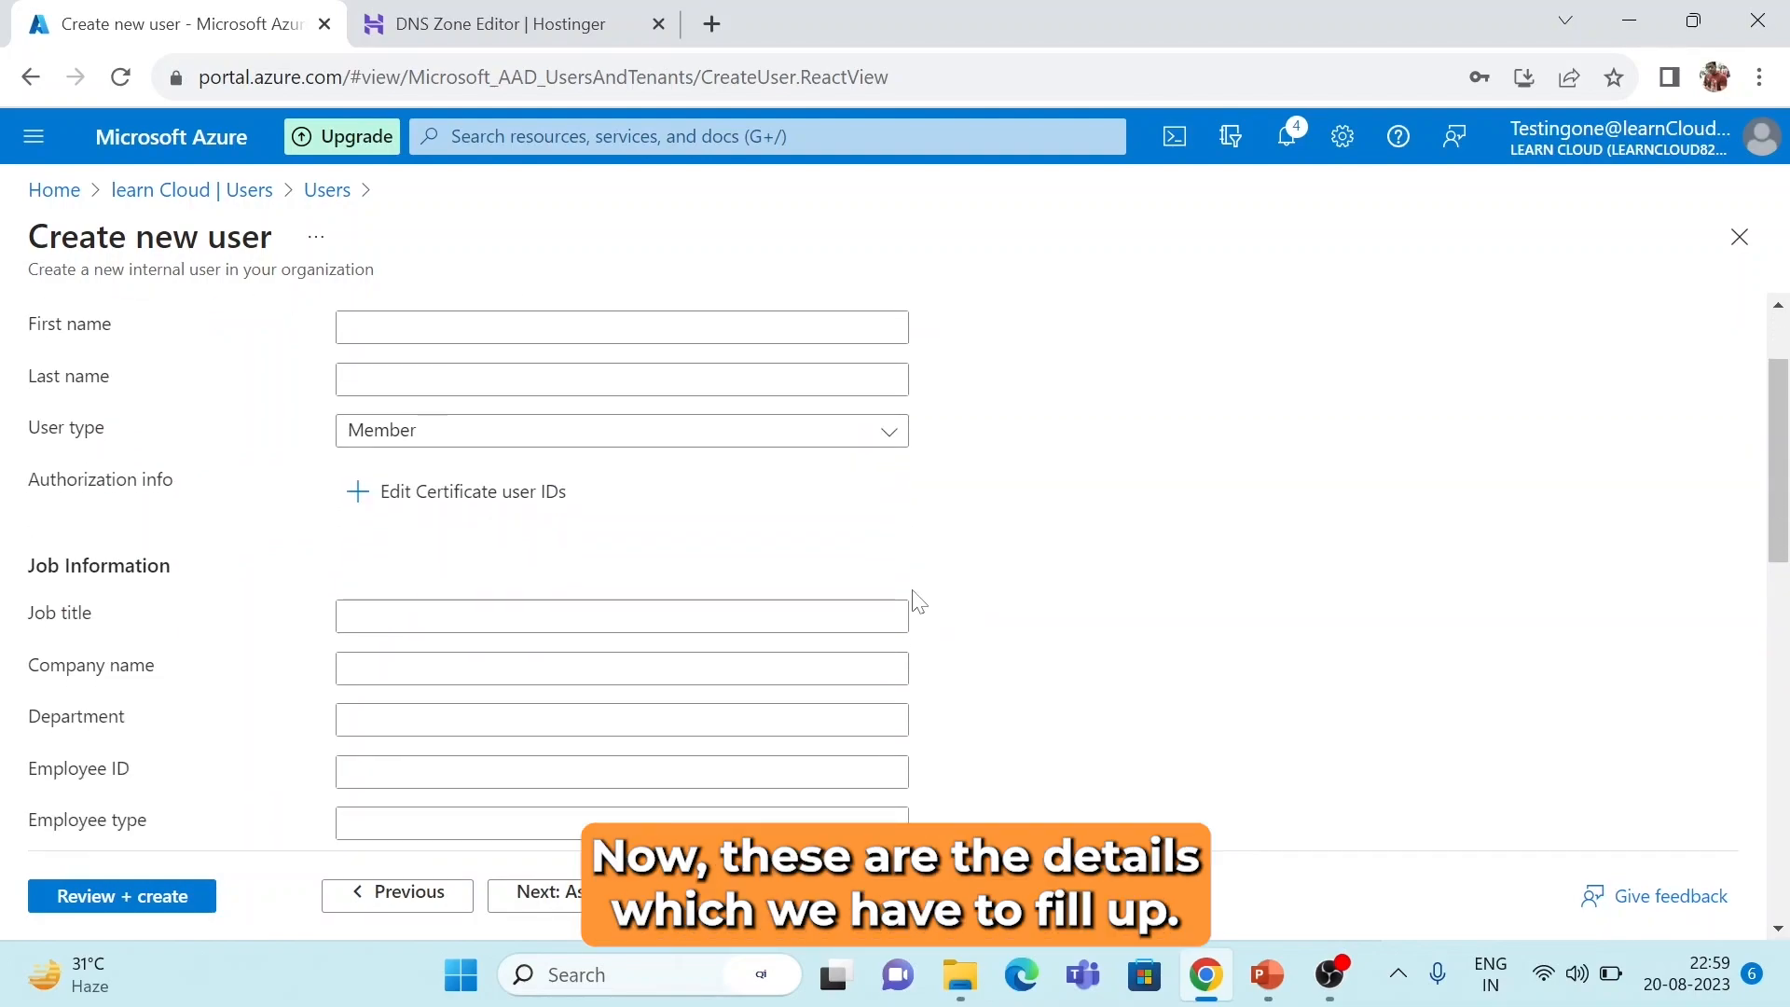
{"action": "scroll", "coordinate": [753, 517], "scroll_direction": "up", "scroll_amount": 1}
{"action": "left_click", "coordinate": [699, 388]}
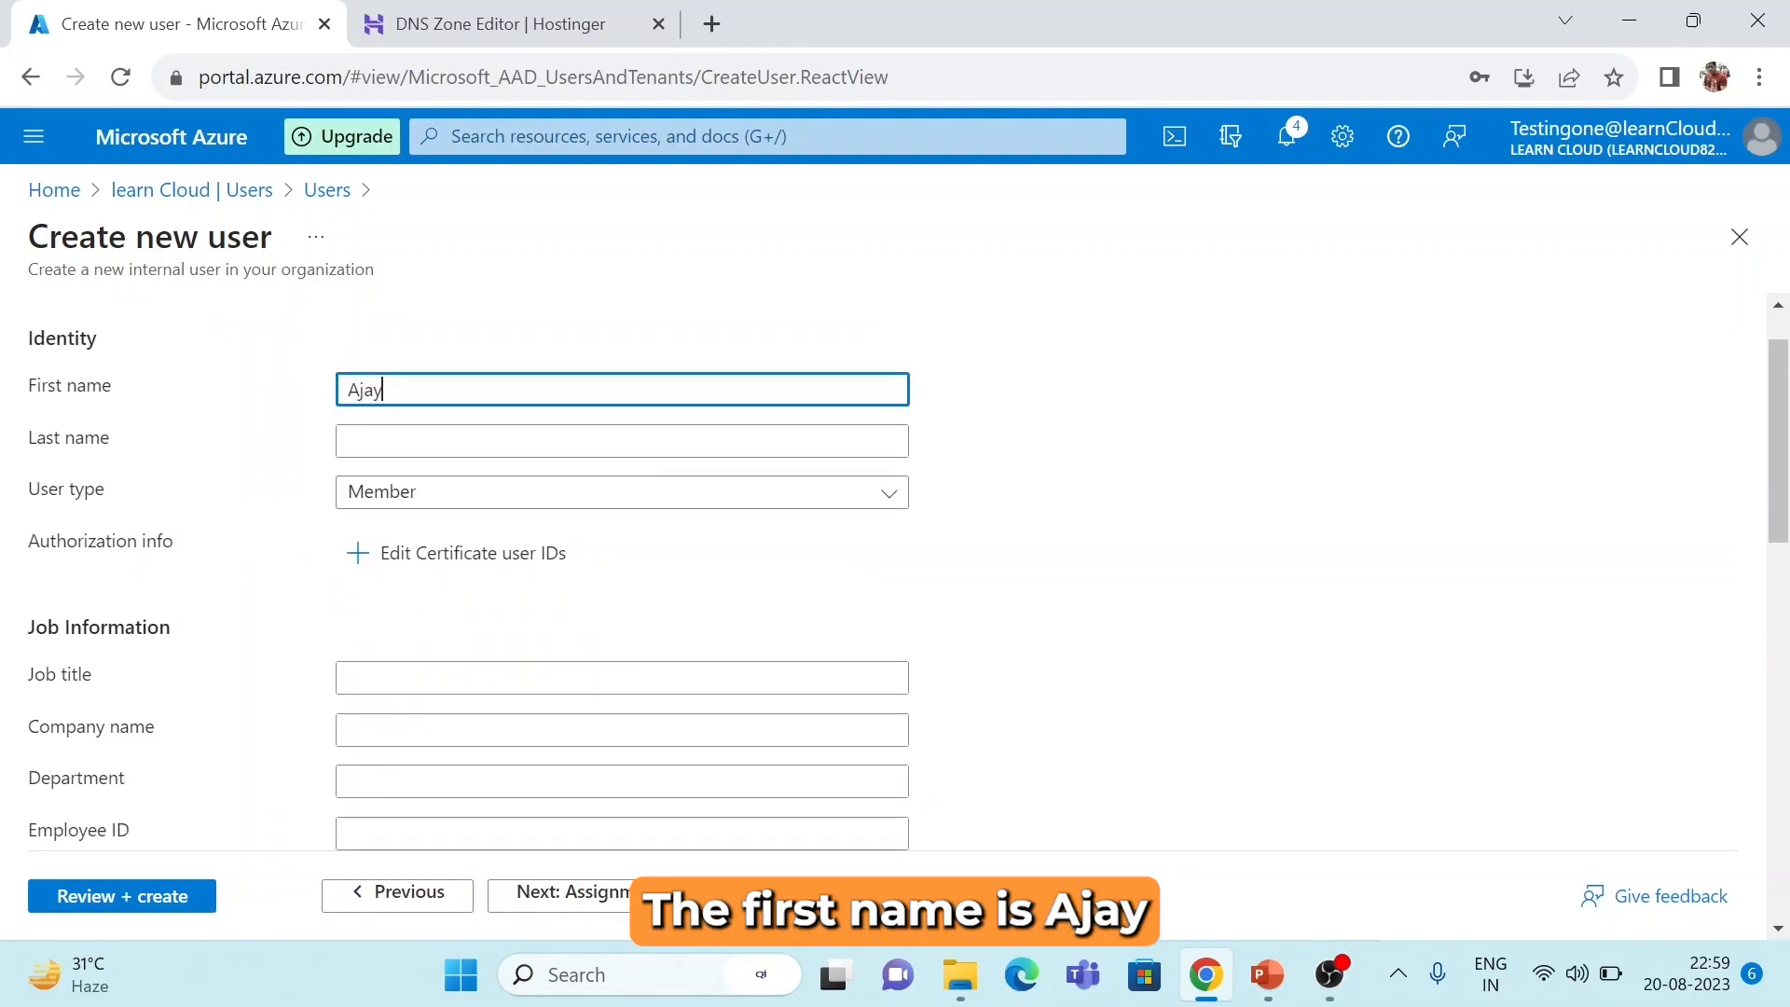
{"action": "key", "text": "Tab"}
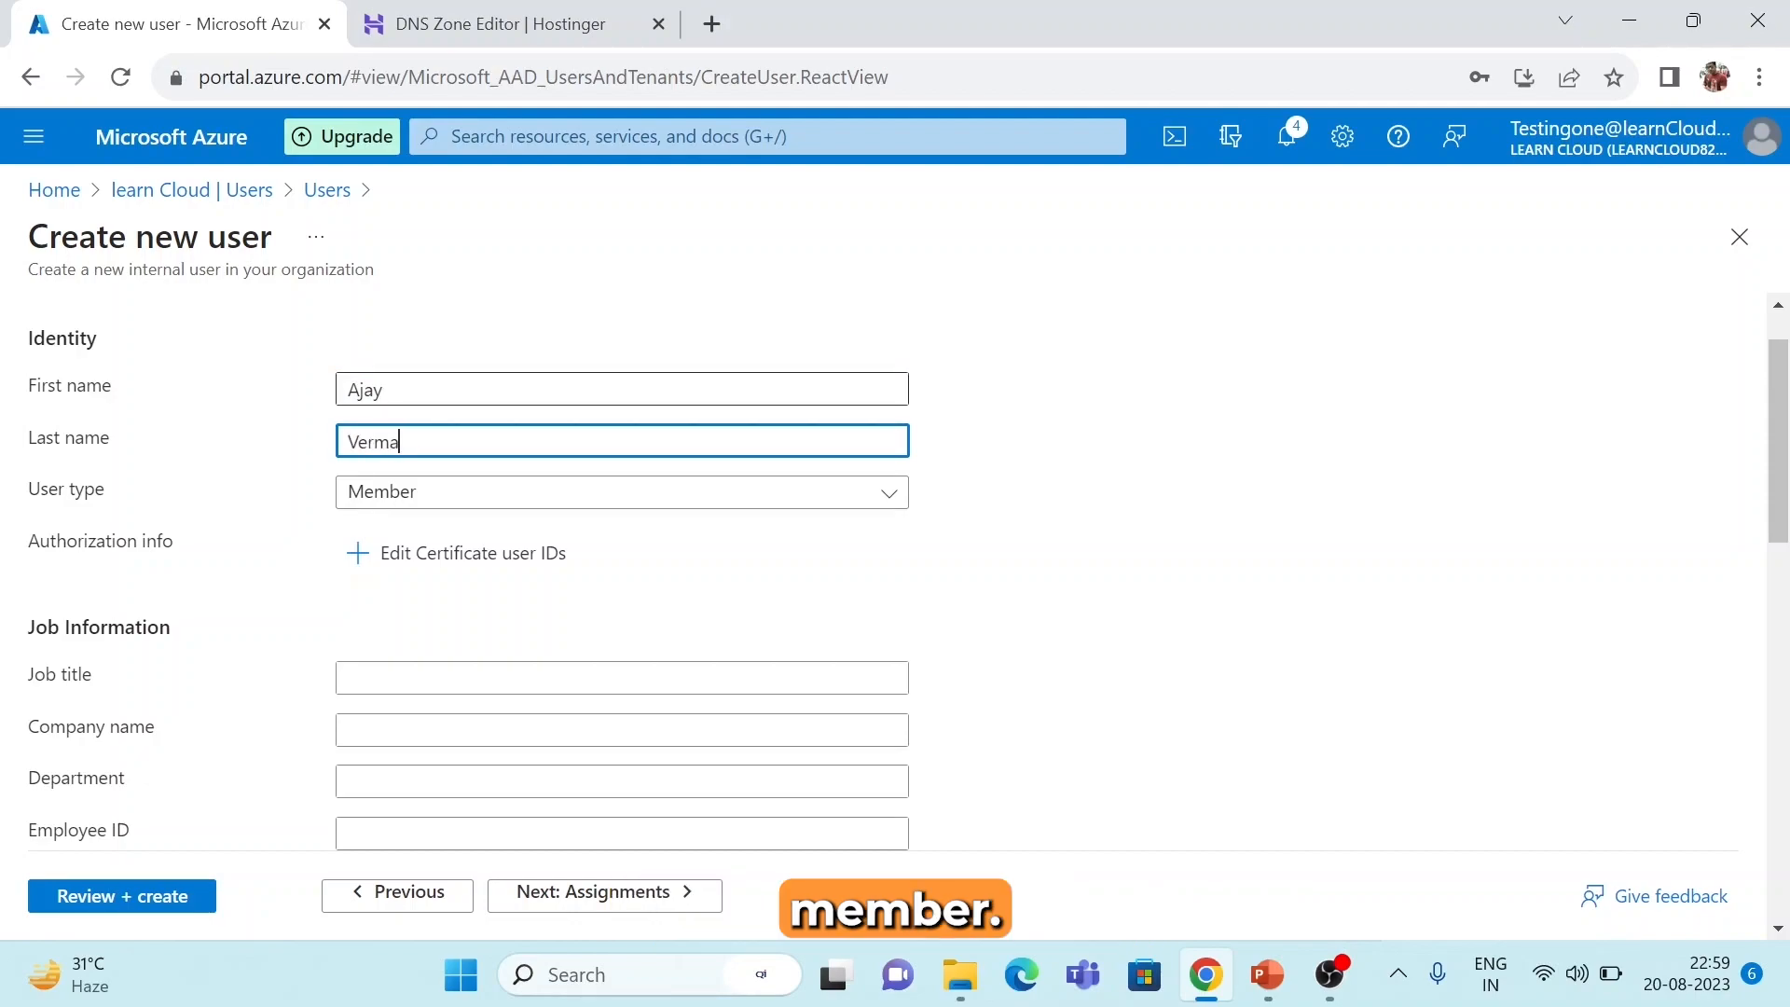
{"action": "left_click", "coordinate": [634, 492]}
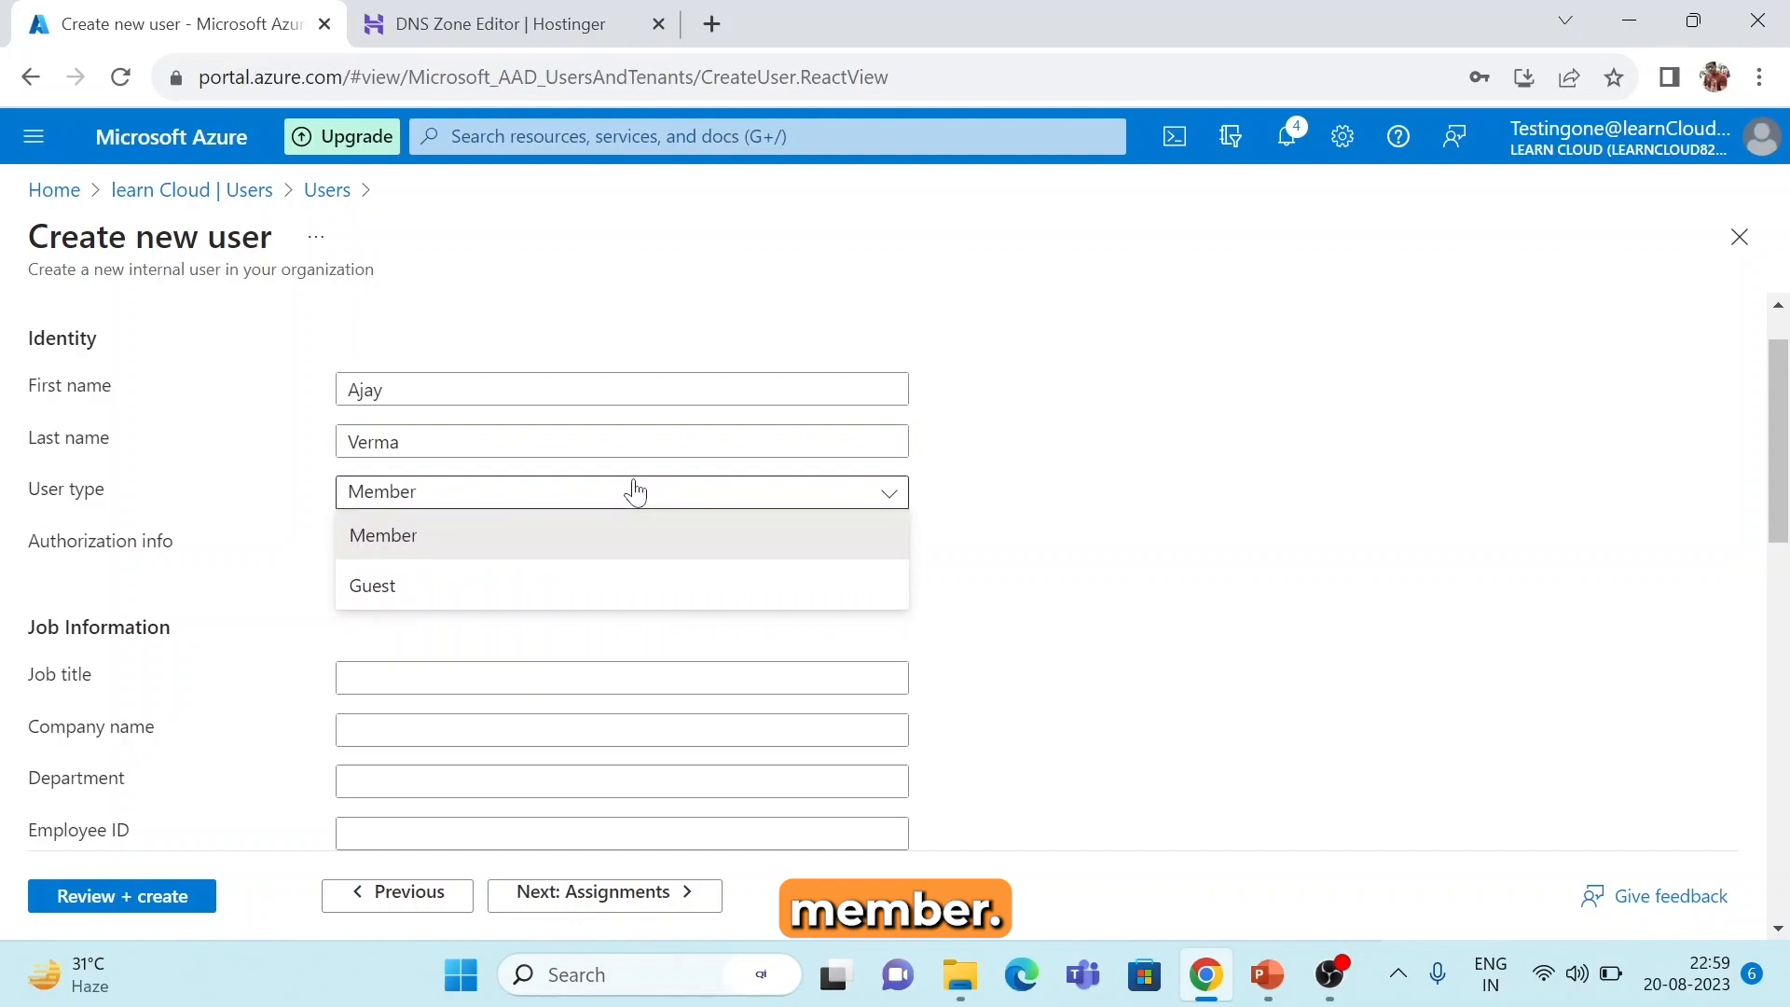
{"action": "left_click", "coordinate": [944, 542]}
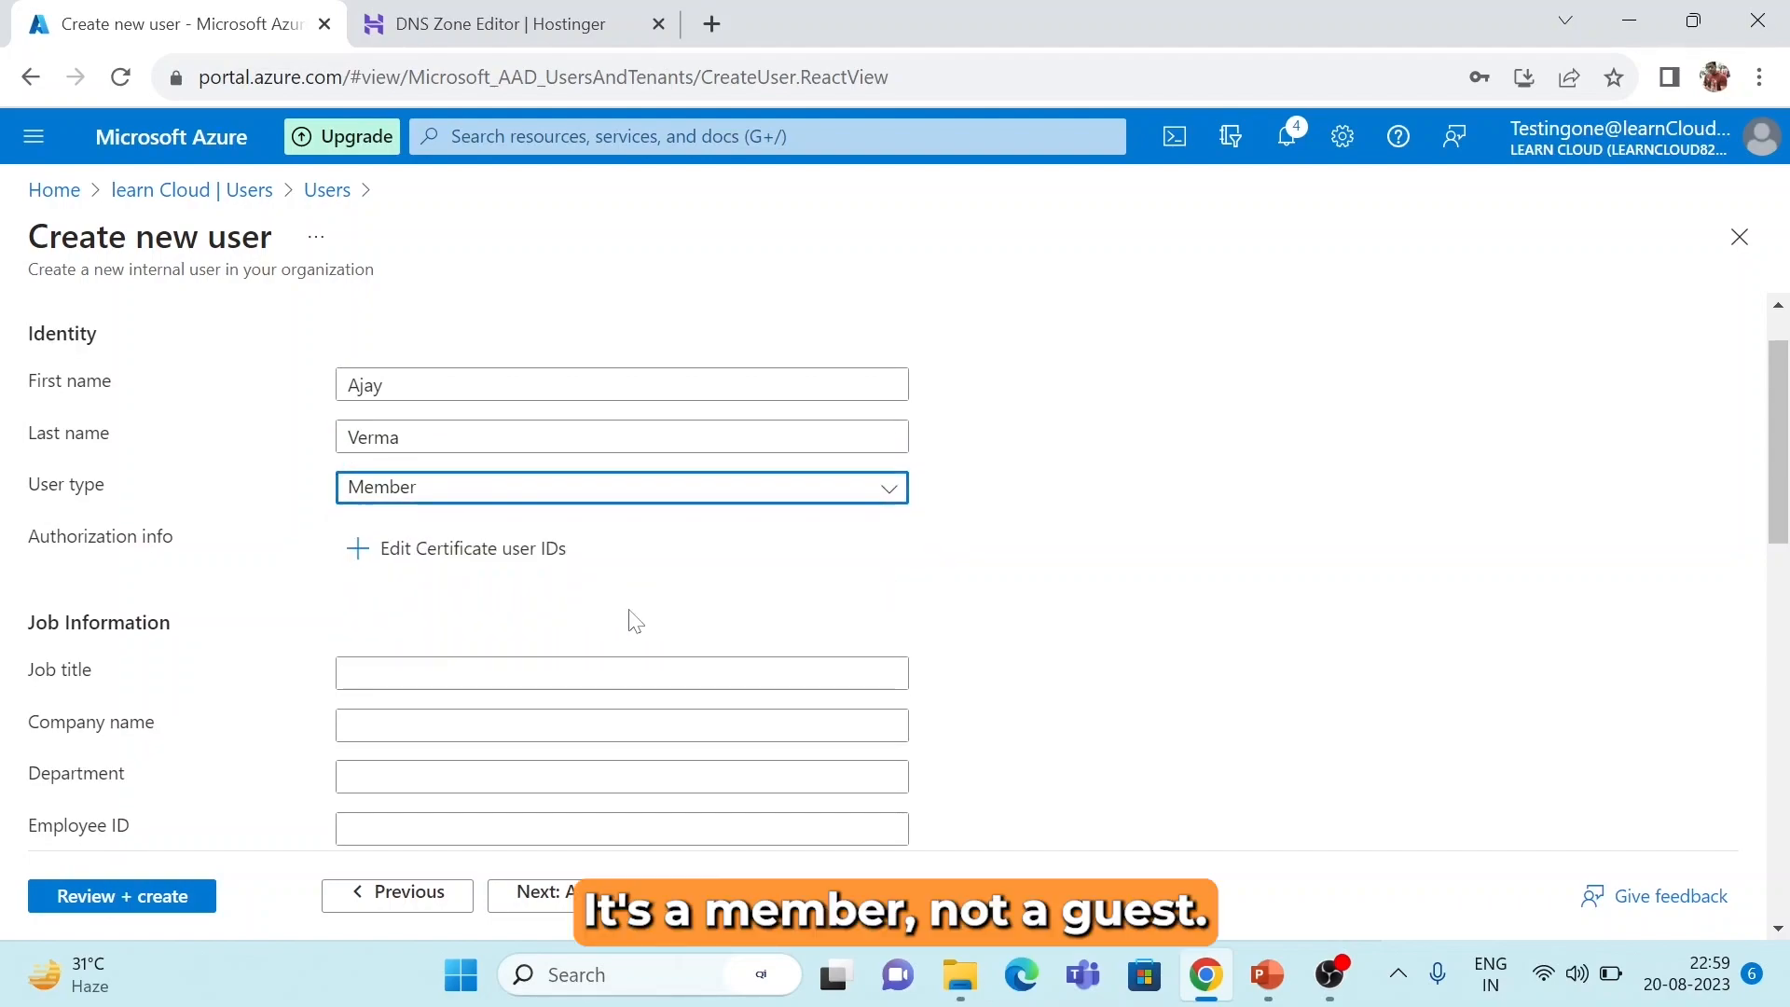
Set the new user's usage location to India.
{"action": "scroll", "coordinate": [634, 622], "scroll_direction": "down", "scroll_amount": 1}
{"action": "scroll", "coordinate": [635, 622], "scroll_direction": "down", "scroll_amount": 2}
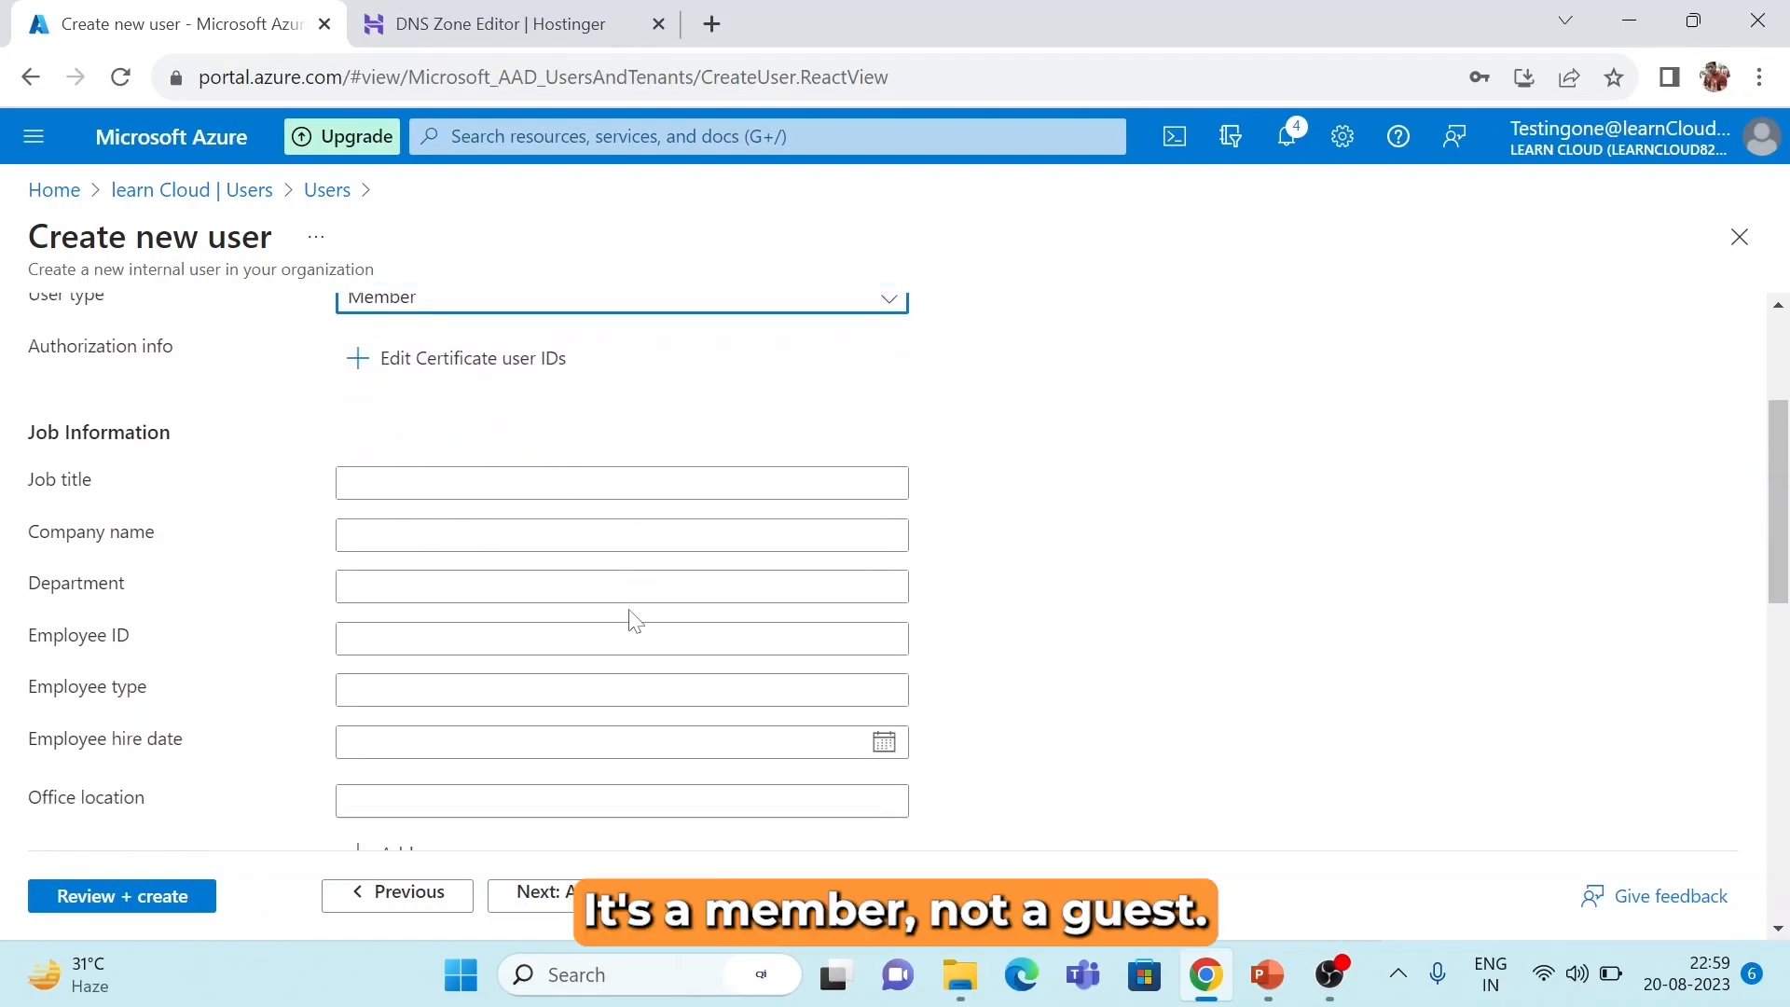
{"action": "scroll", "coordinate": [634, 622], "scroll_direction": "down", "scroll_amount": 7}
{"action": "scroll", "coordinate": [634, 622], "scroll_direction": "down", "scroll_amount": 2}
{"action": "scroll", "coordinate": [635, 622], "scroll_direction": "down", "scroll_amount": 3}
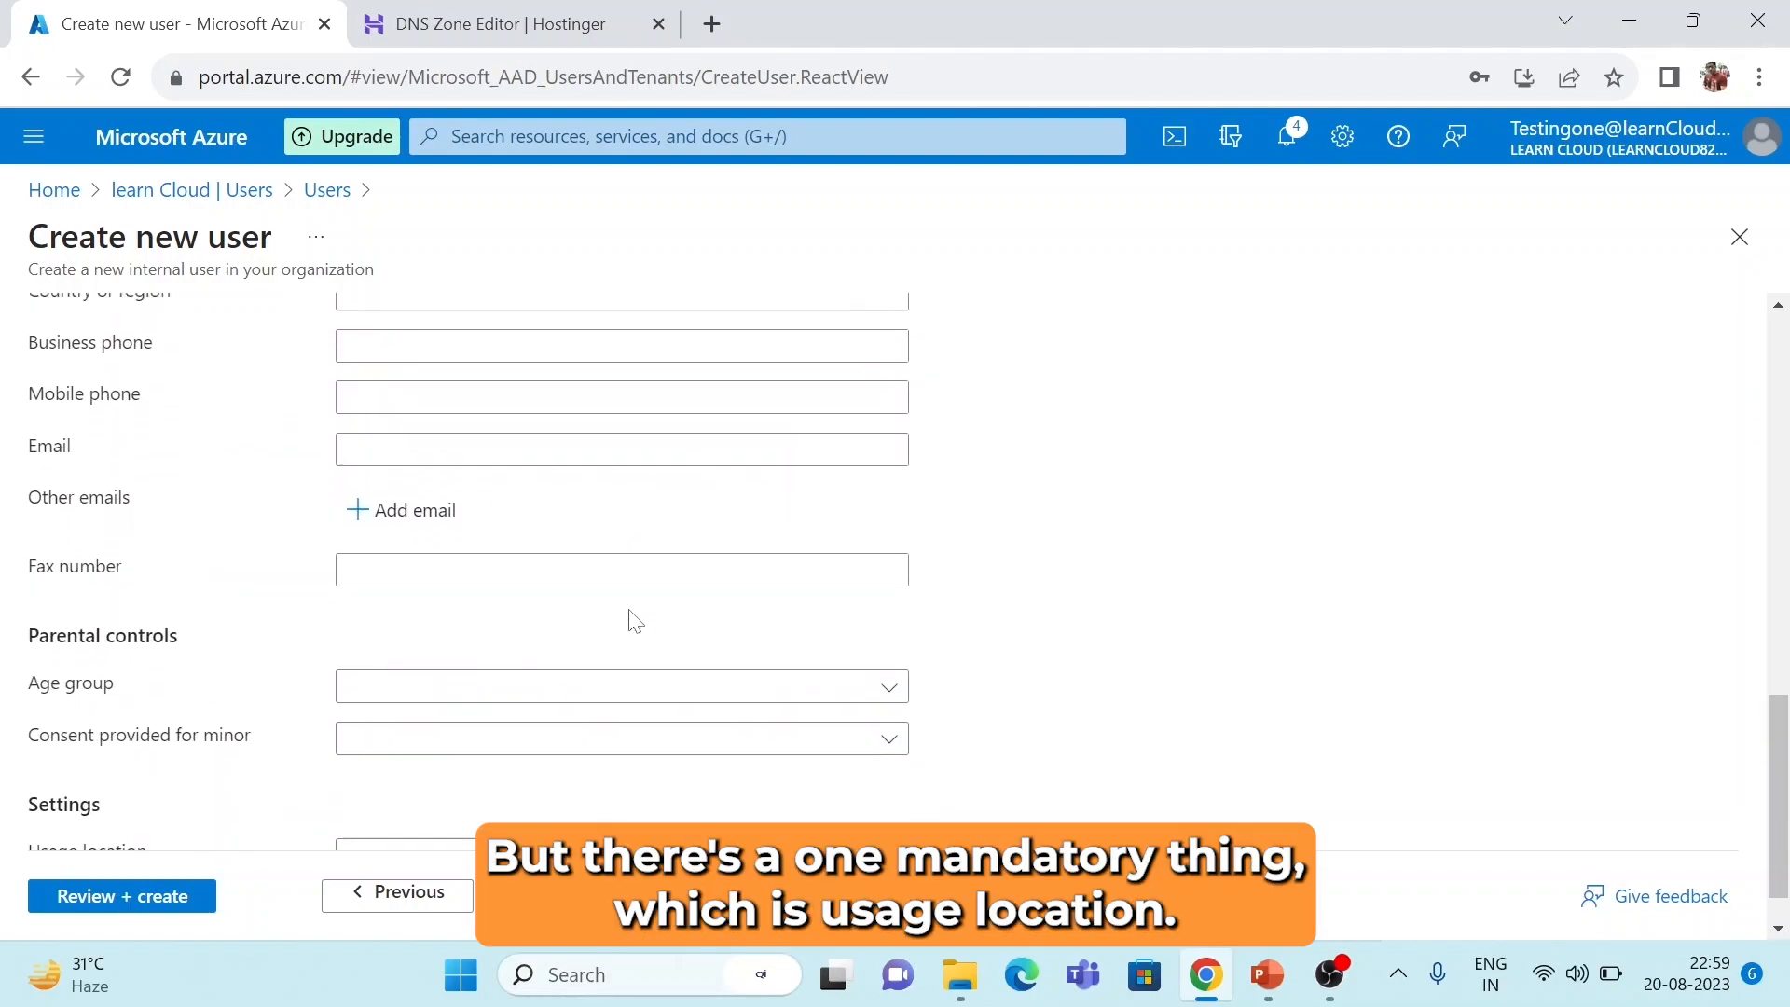
{"action": "scroll", "coordinate": [634, 622], "scroll_direction": "down", "scroll_amount": 1}
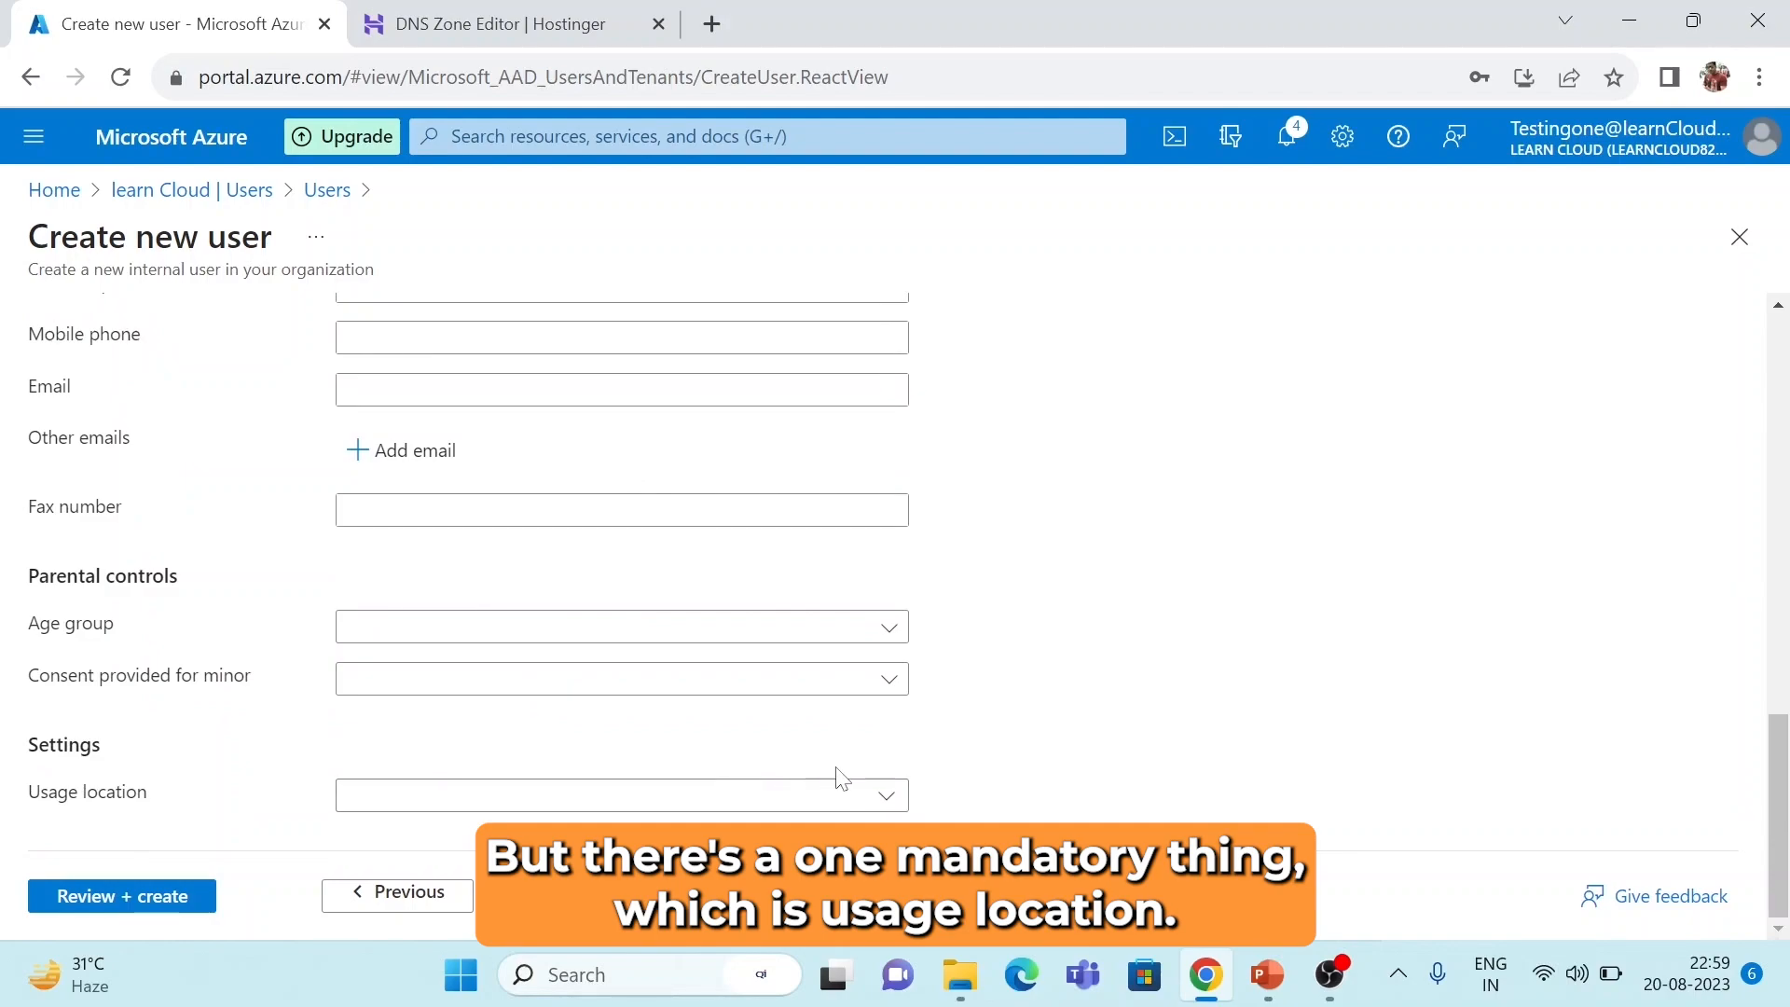
{"action": "left_click", "coordinate": [892, 797]}
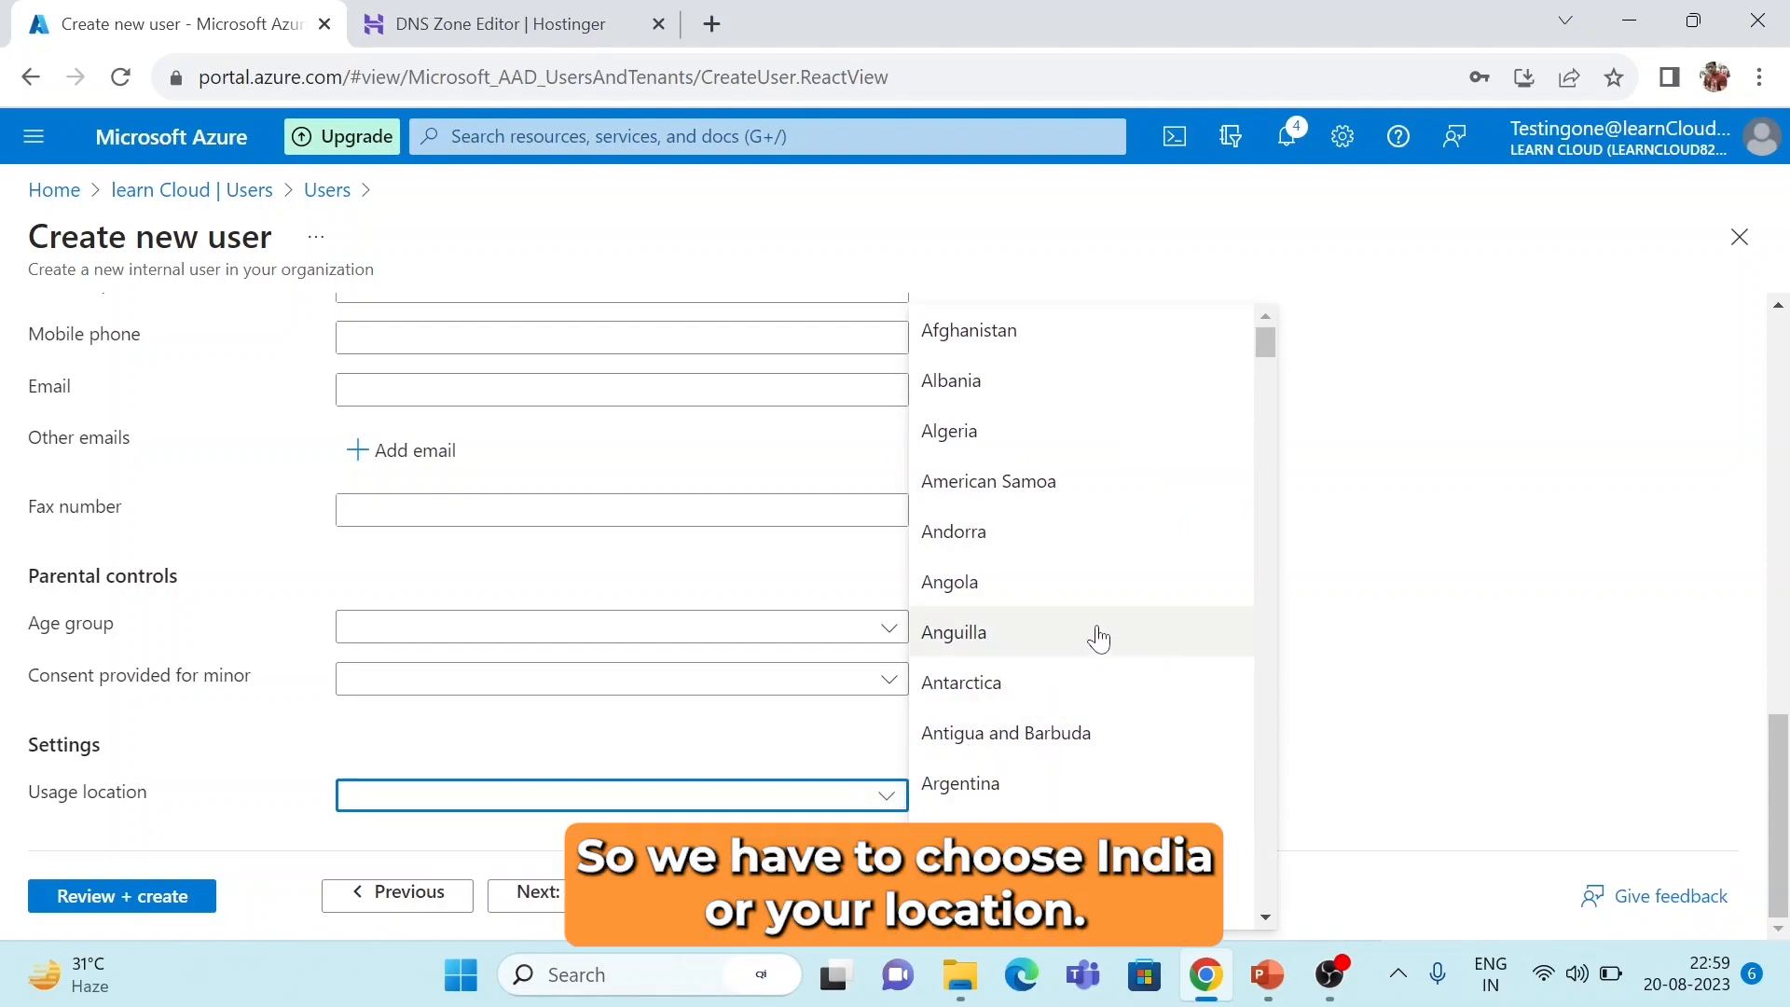
{"action": "type", "text": "India"}
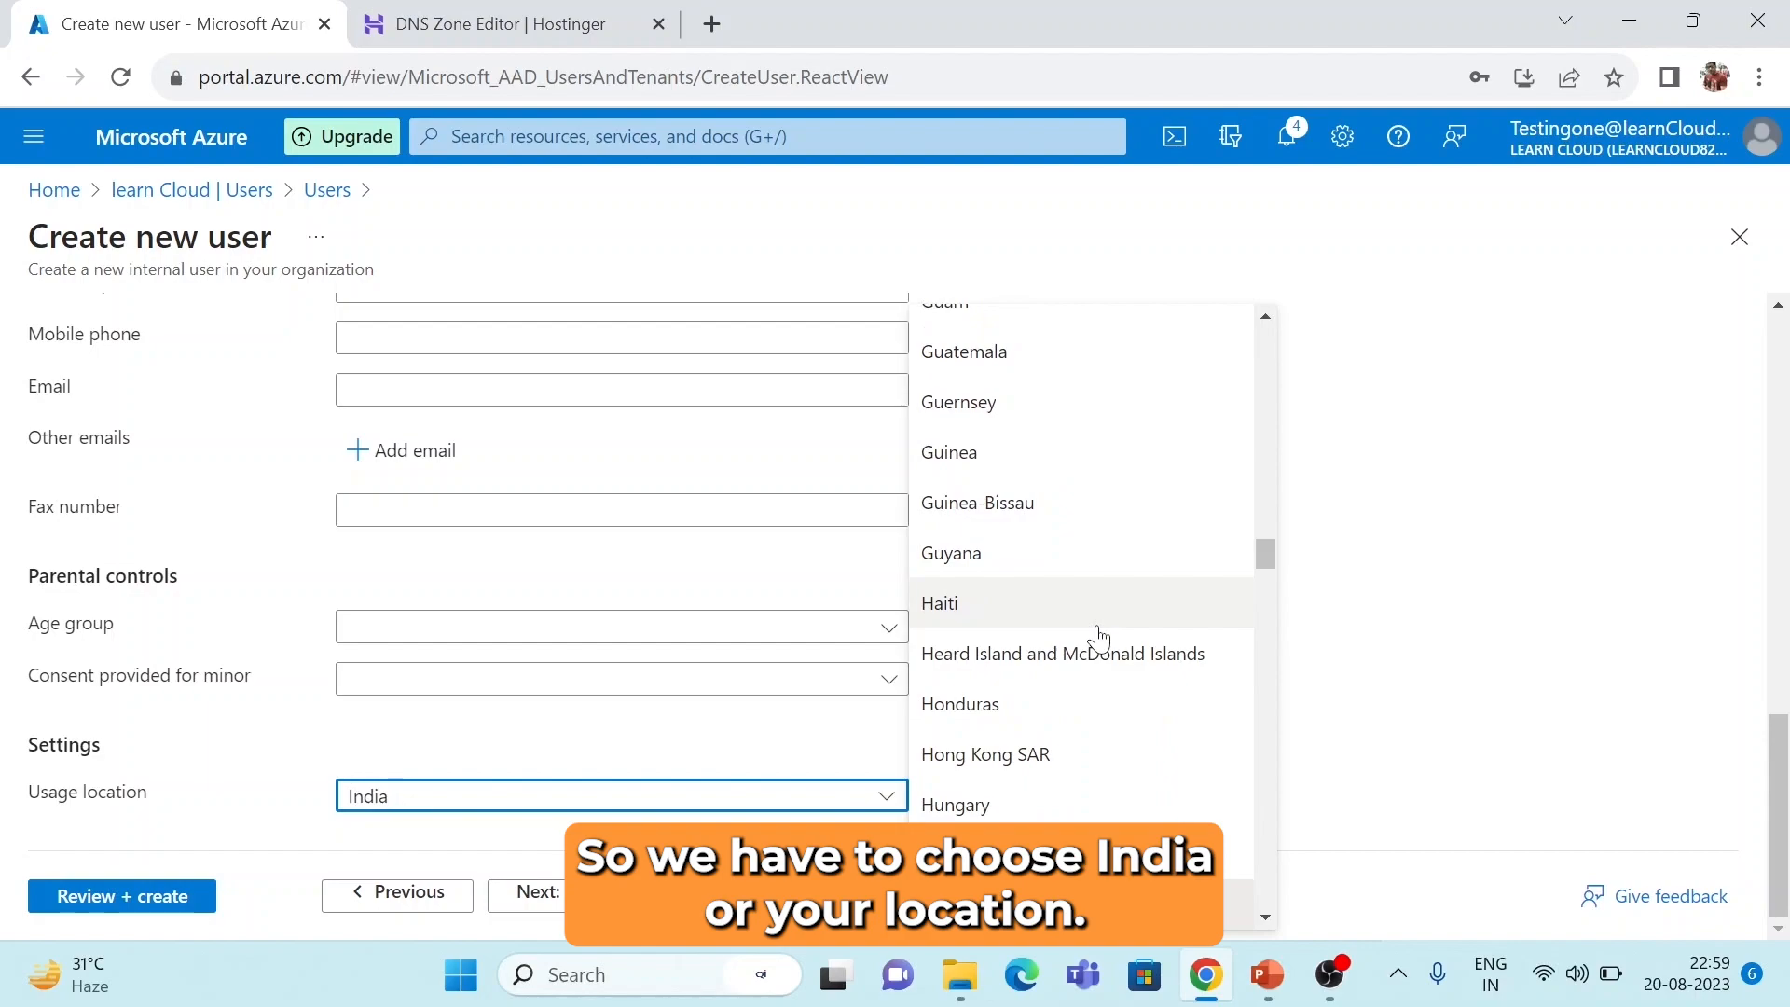
{"action": "key", "text": "Return"}
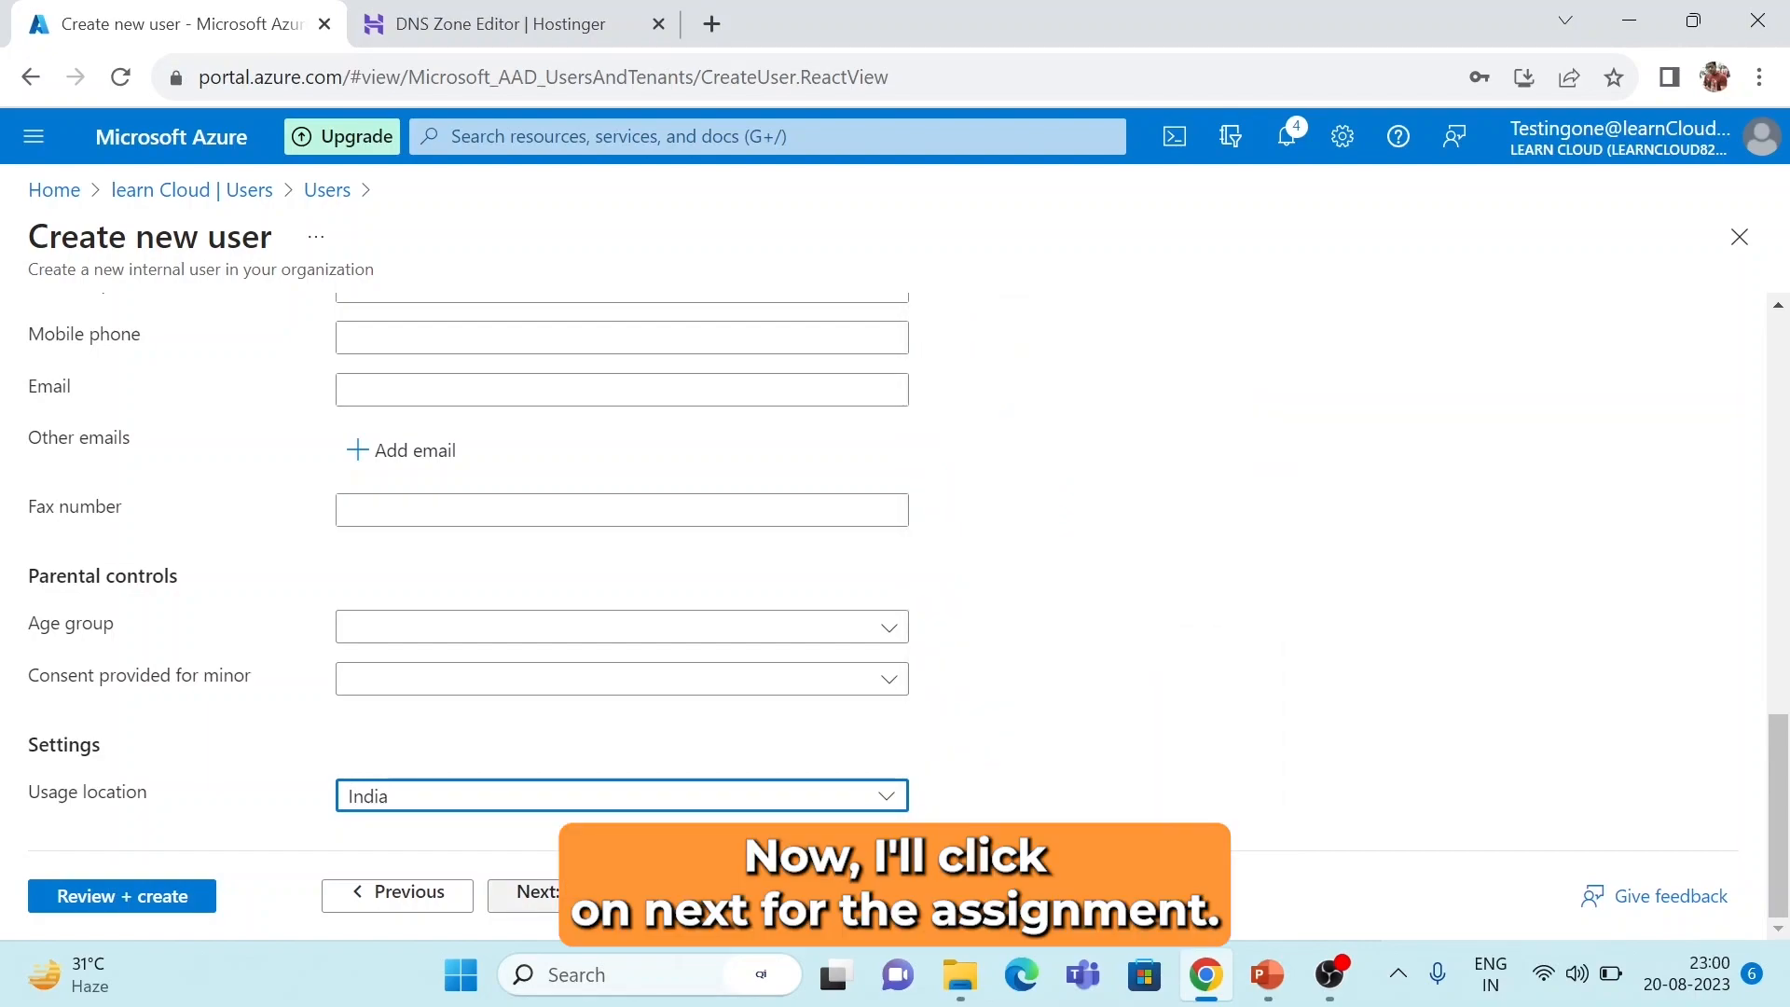
{"action": "left_click", "coordinate": [611, 895]}
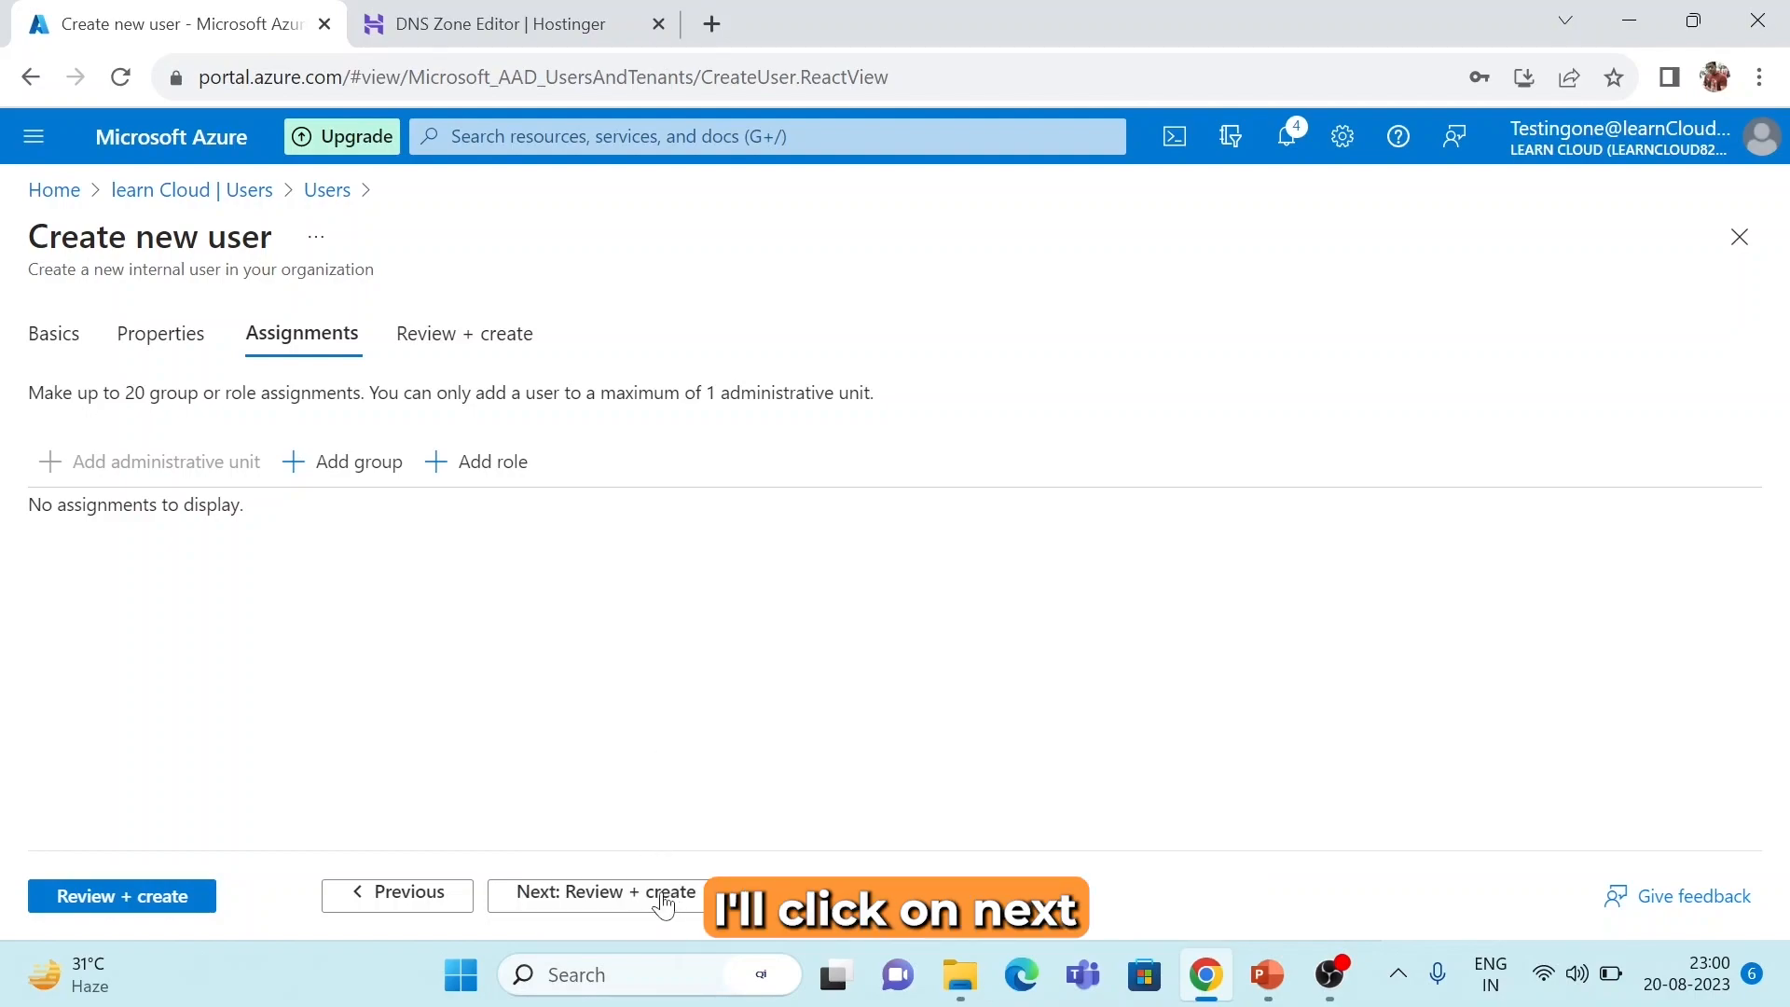
Review and create the learncloud.live user, then refresh the Users list until it shows 2 users.
{"action": "left_click", "coordinate": [663, 902]}
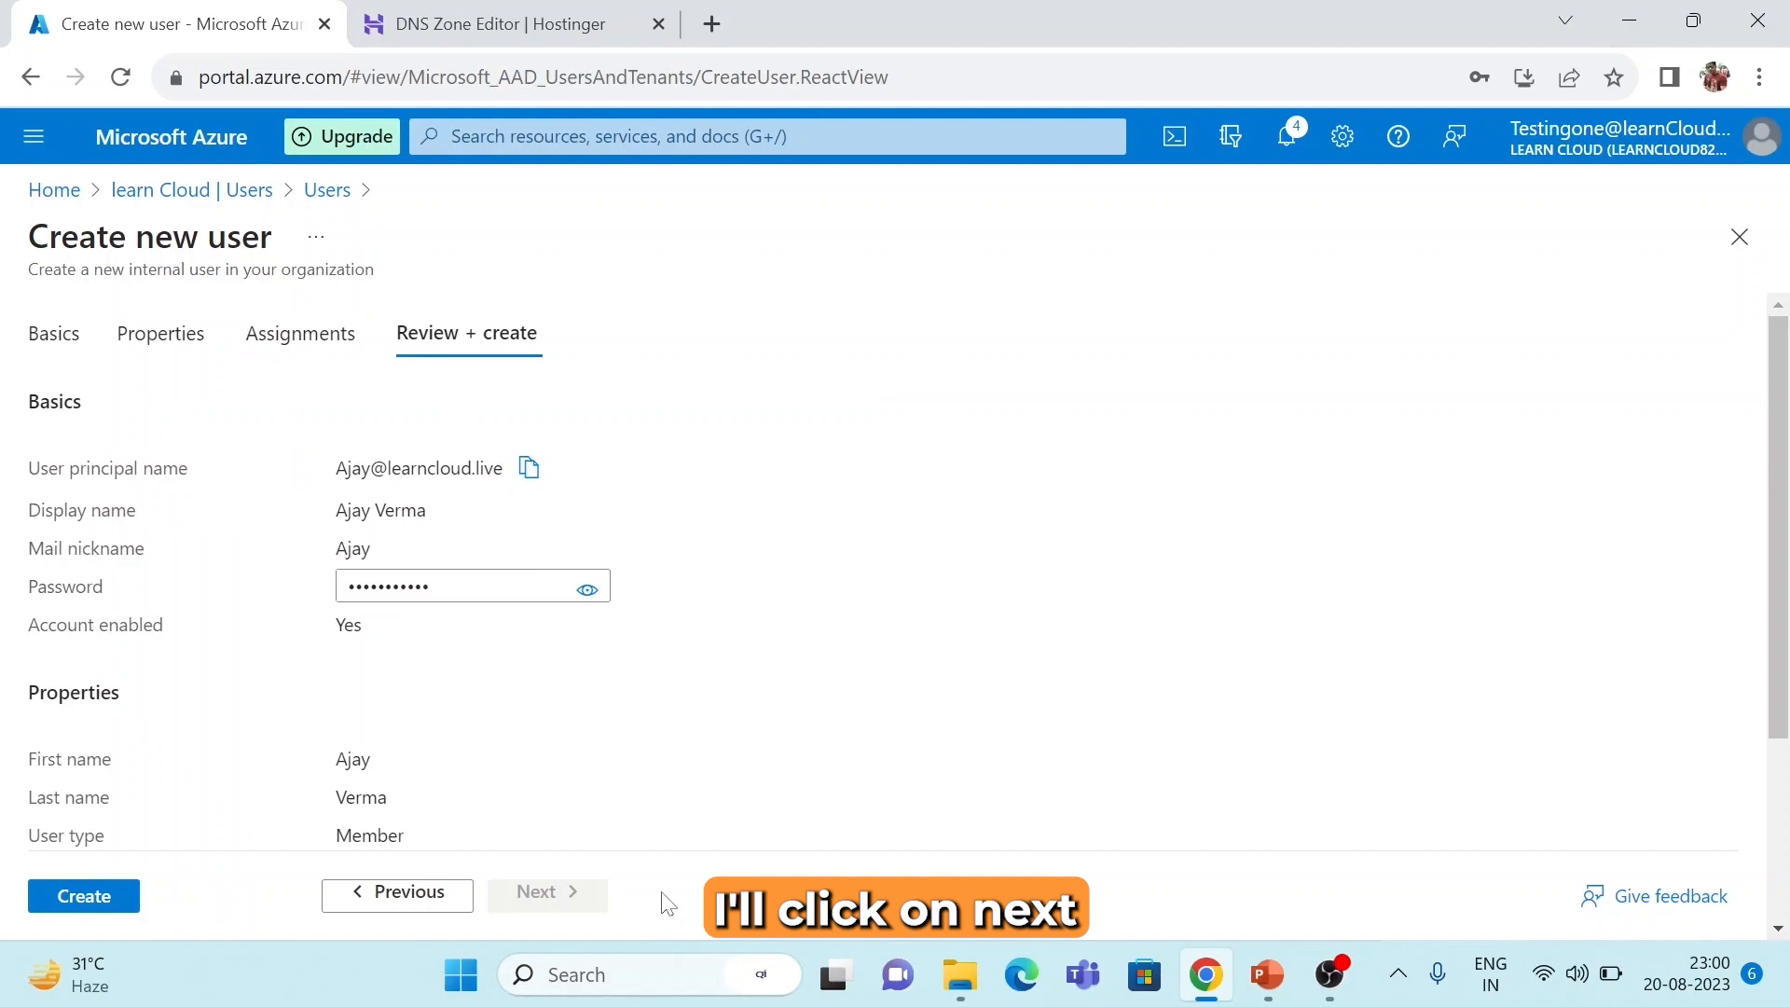
{"action": "scroll", "coordinate": [663, 903], "scroll_direction": "down", "scroll_amount": 3}
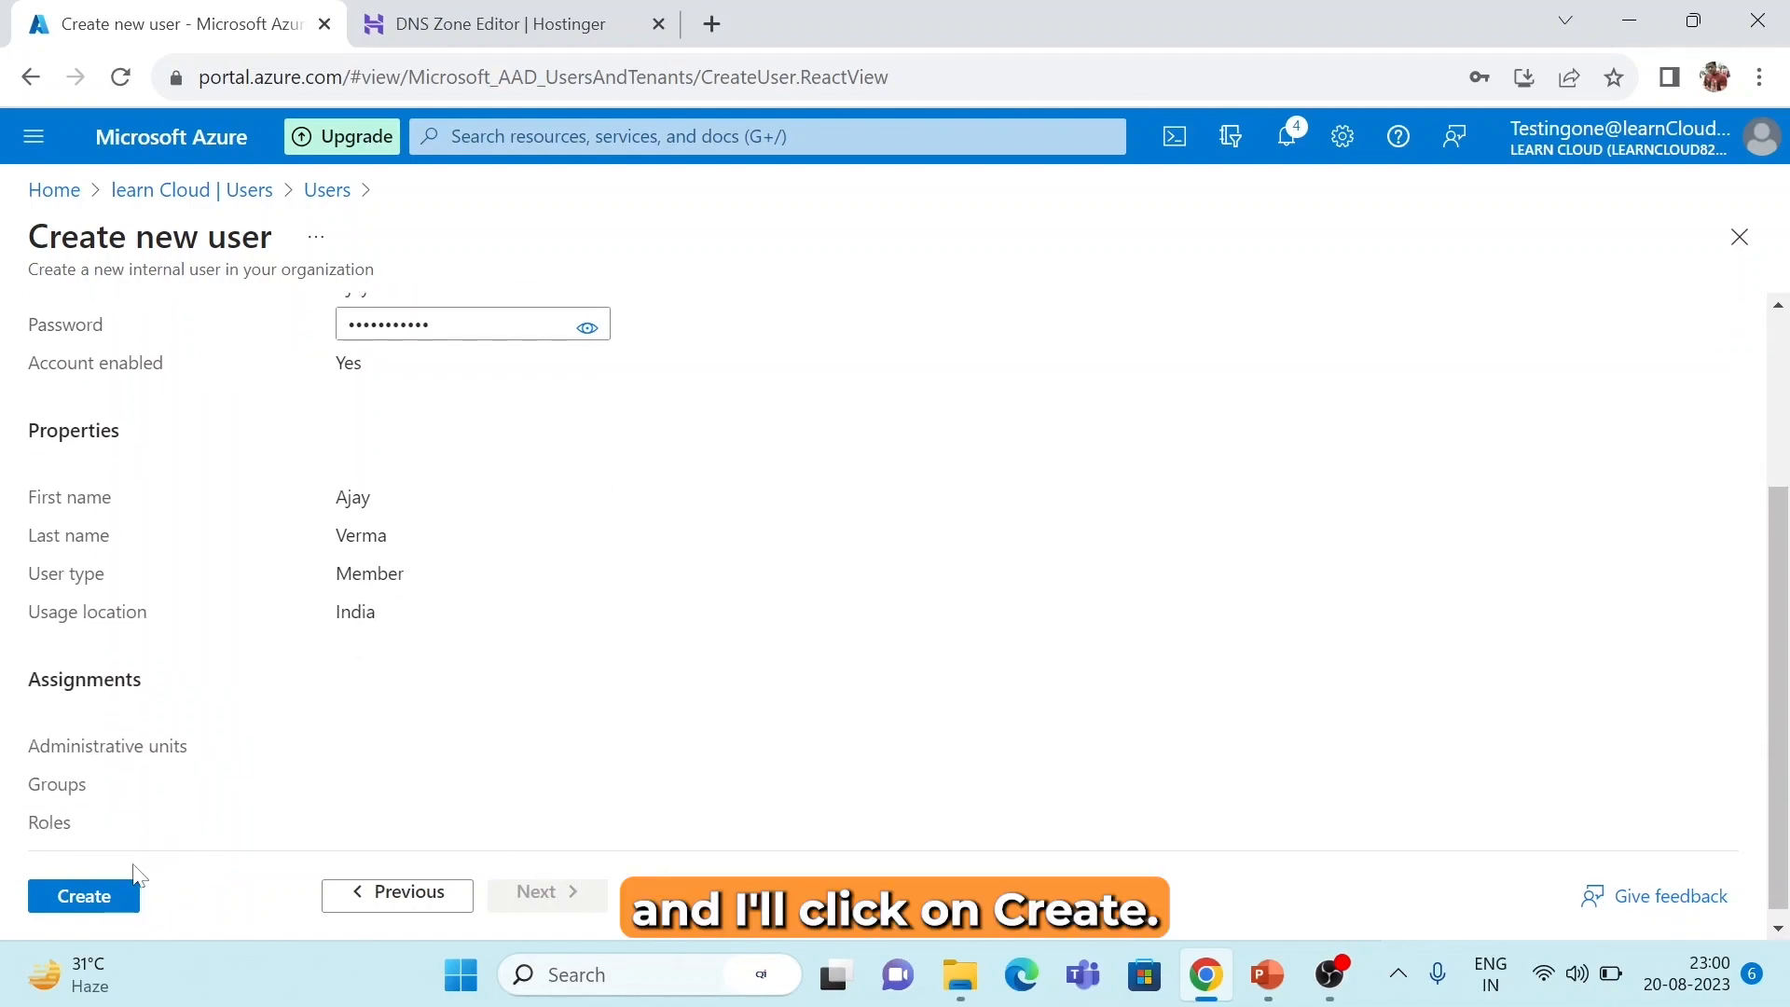
{"action": "left_click", "coordinate": [109, 900]}
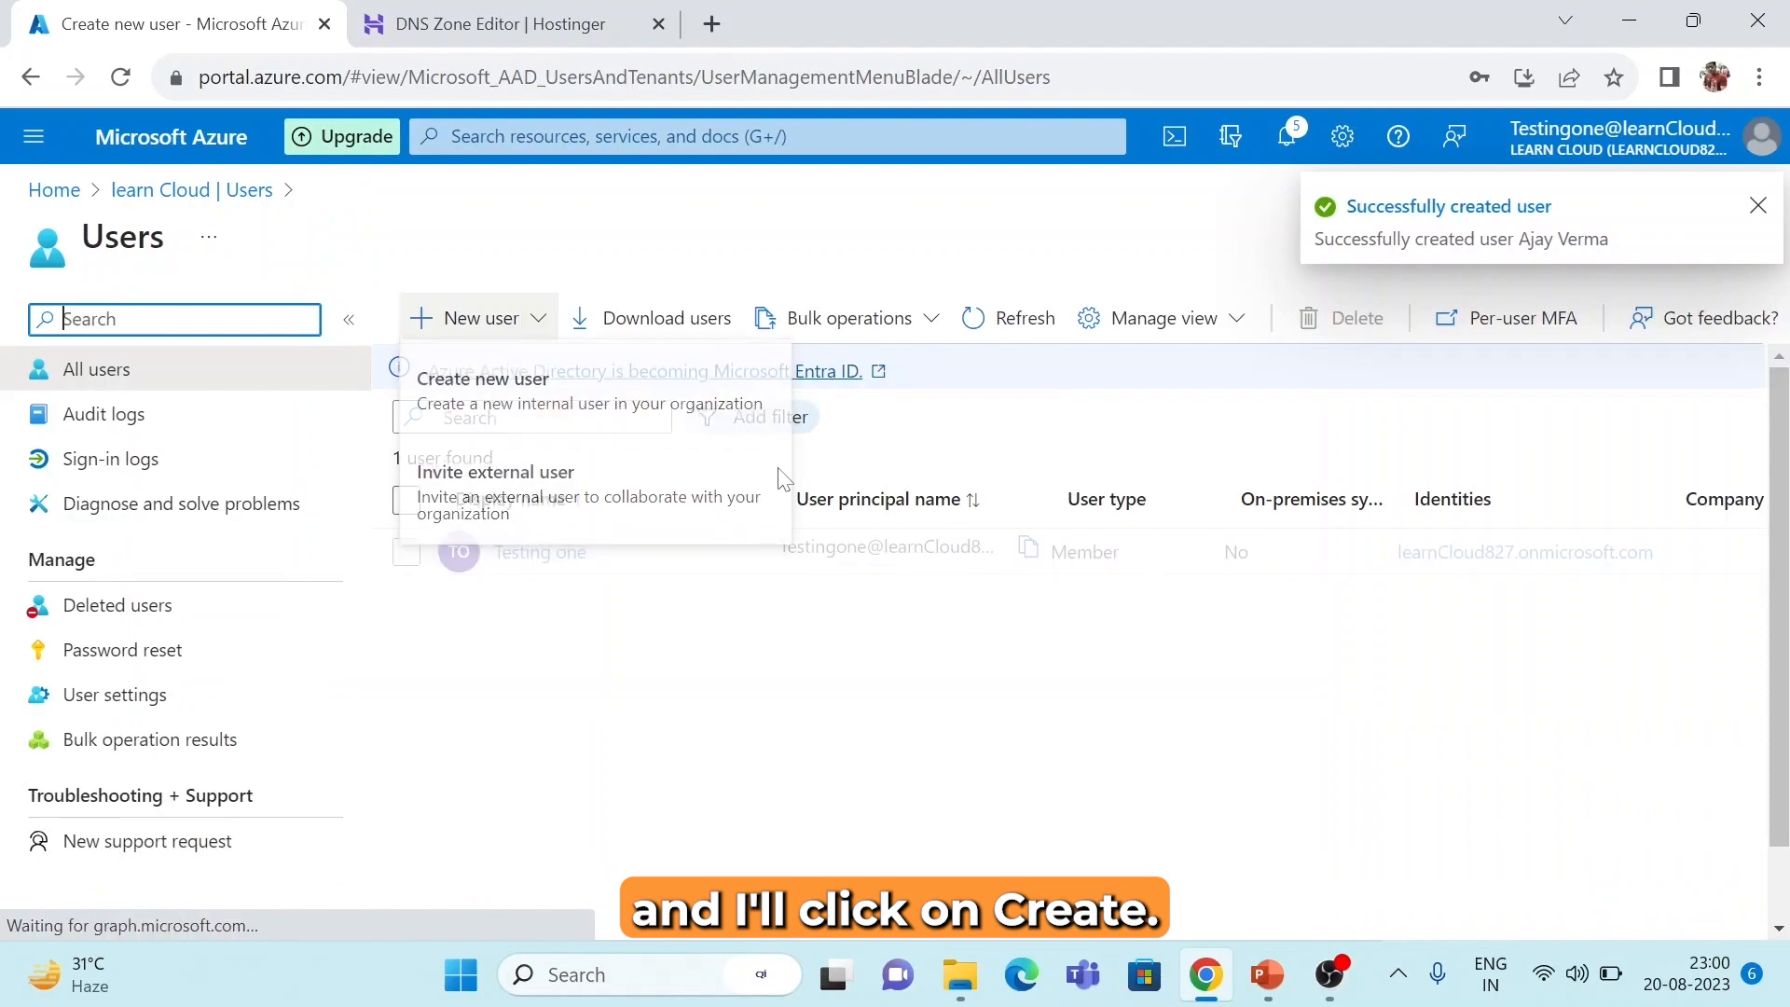
{"action": "left_click", "coordinate": [1017, 667]}
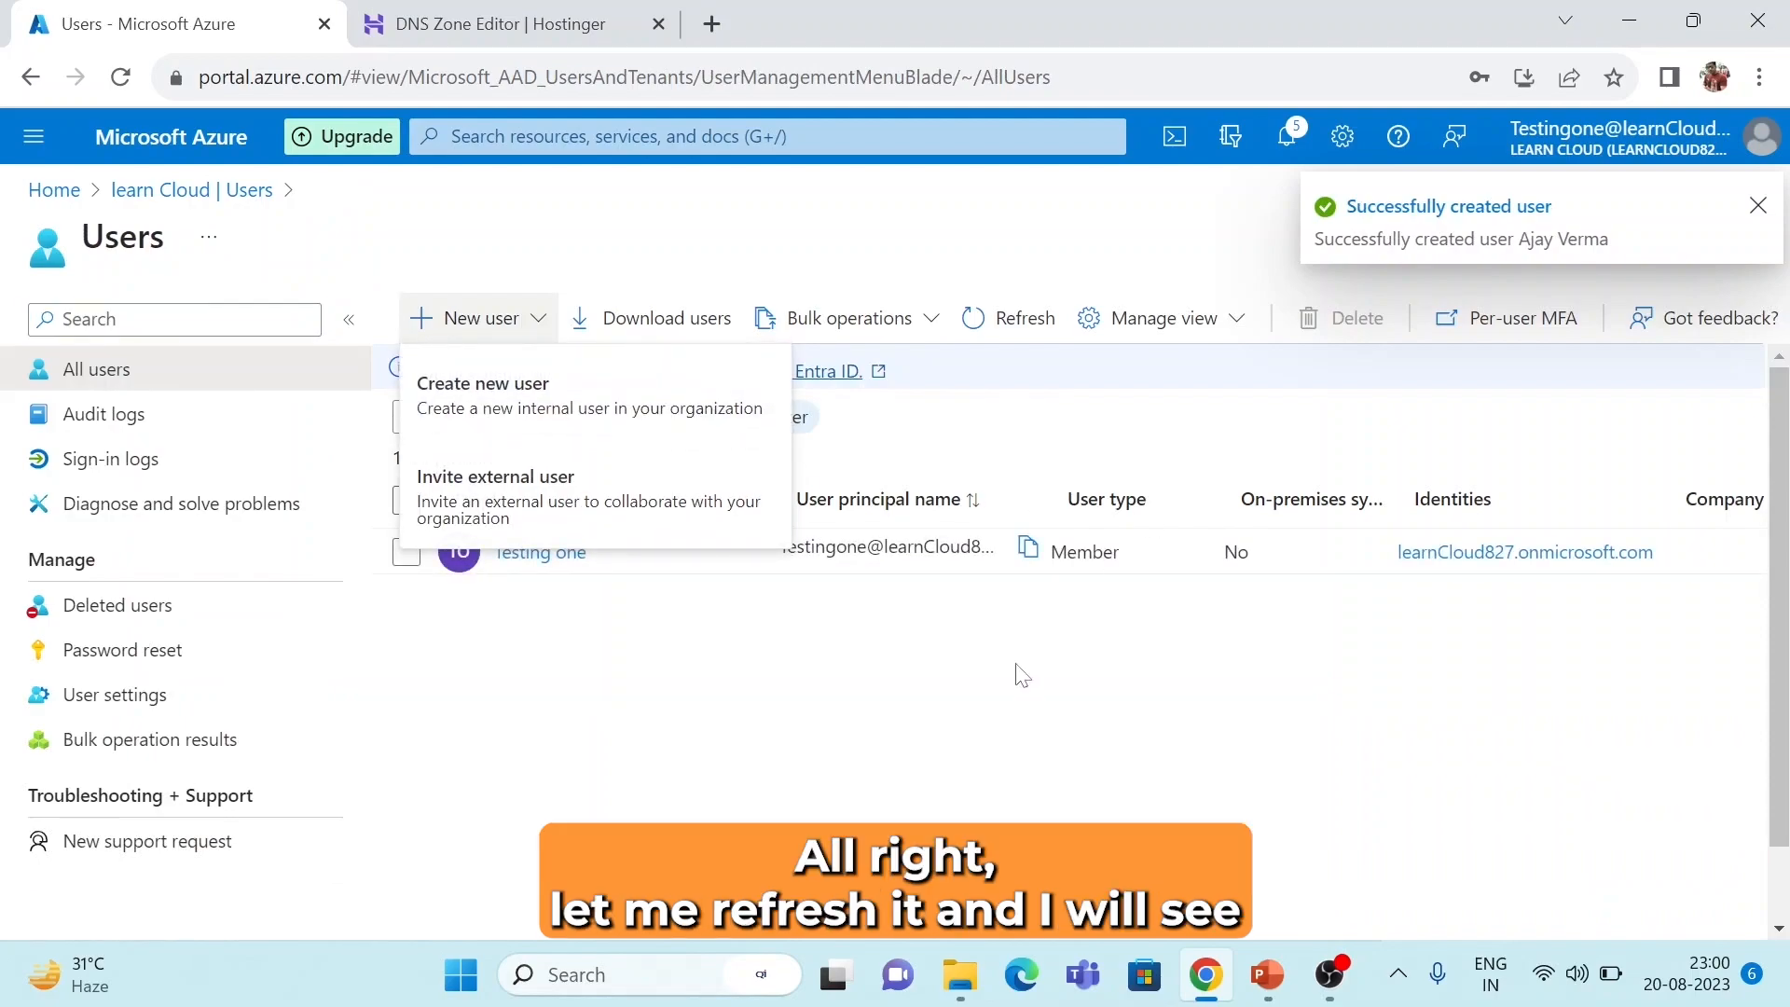
{"action": "left_click", "coordinate": [1016, 336]}
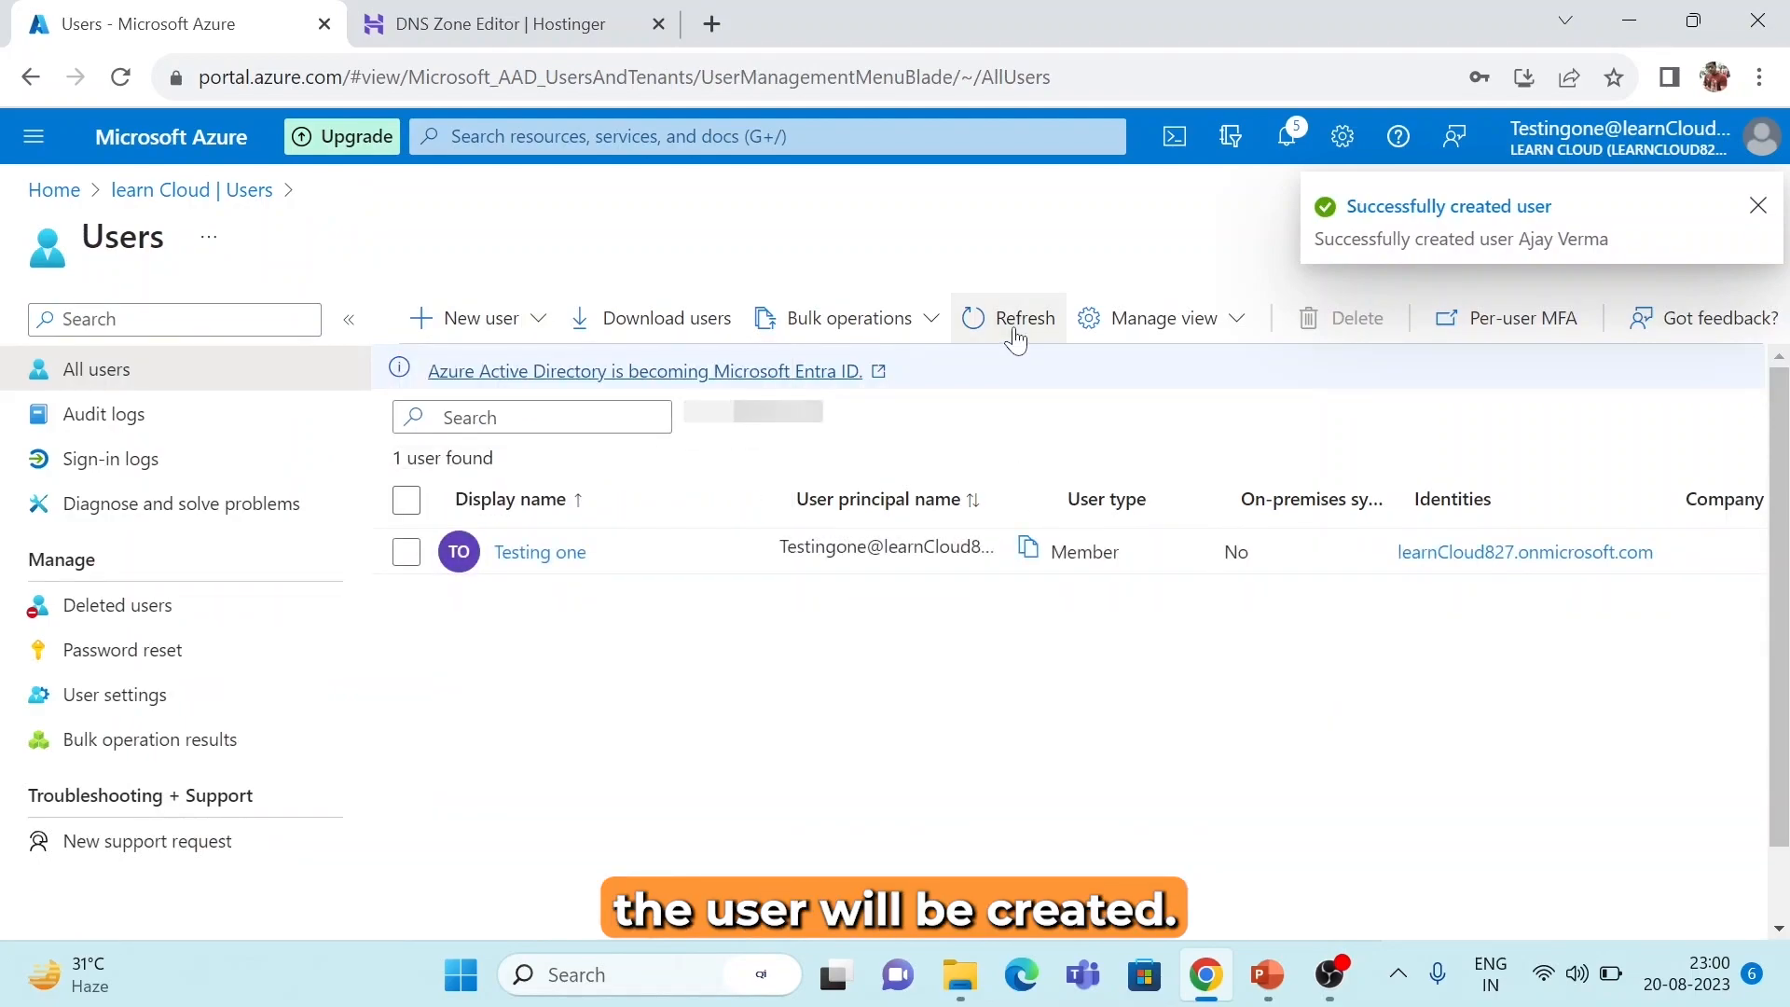
{"action": "left_click", "coordinate": [1016, 335]}
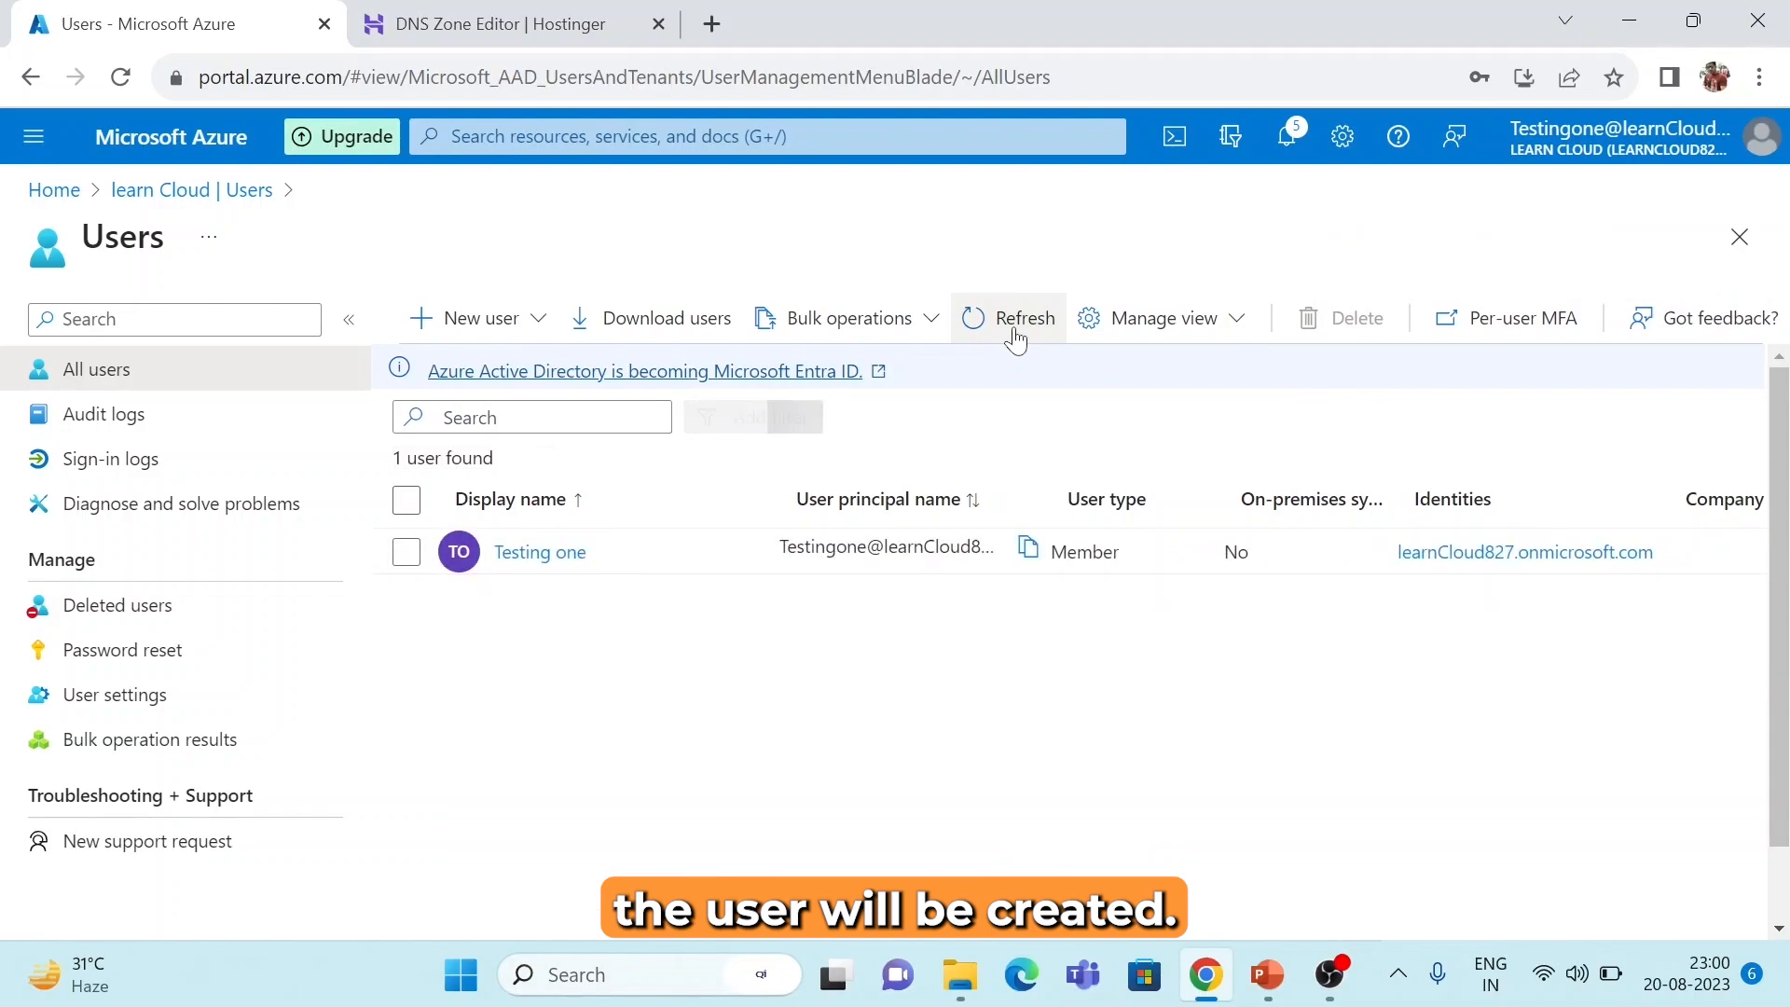
{"action": "left_click", "coordinate": [1016, 336]}
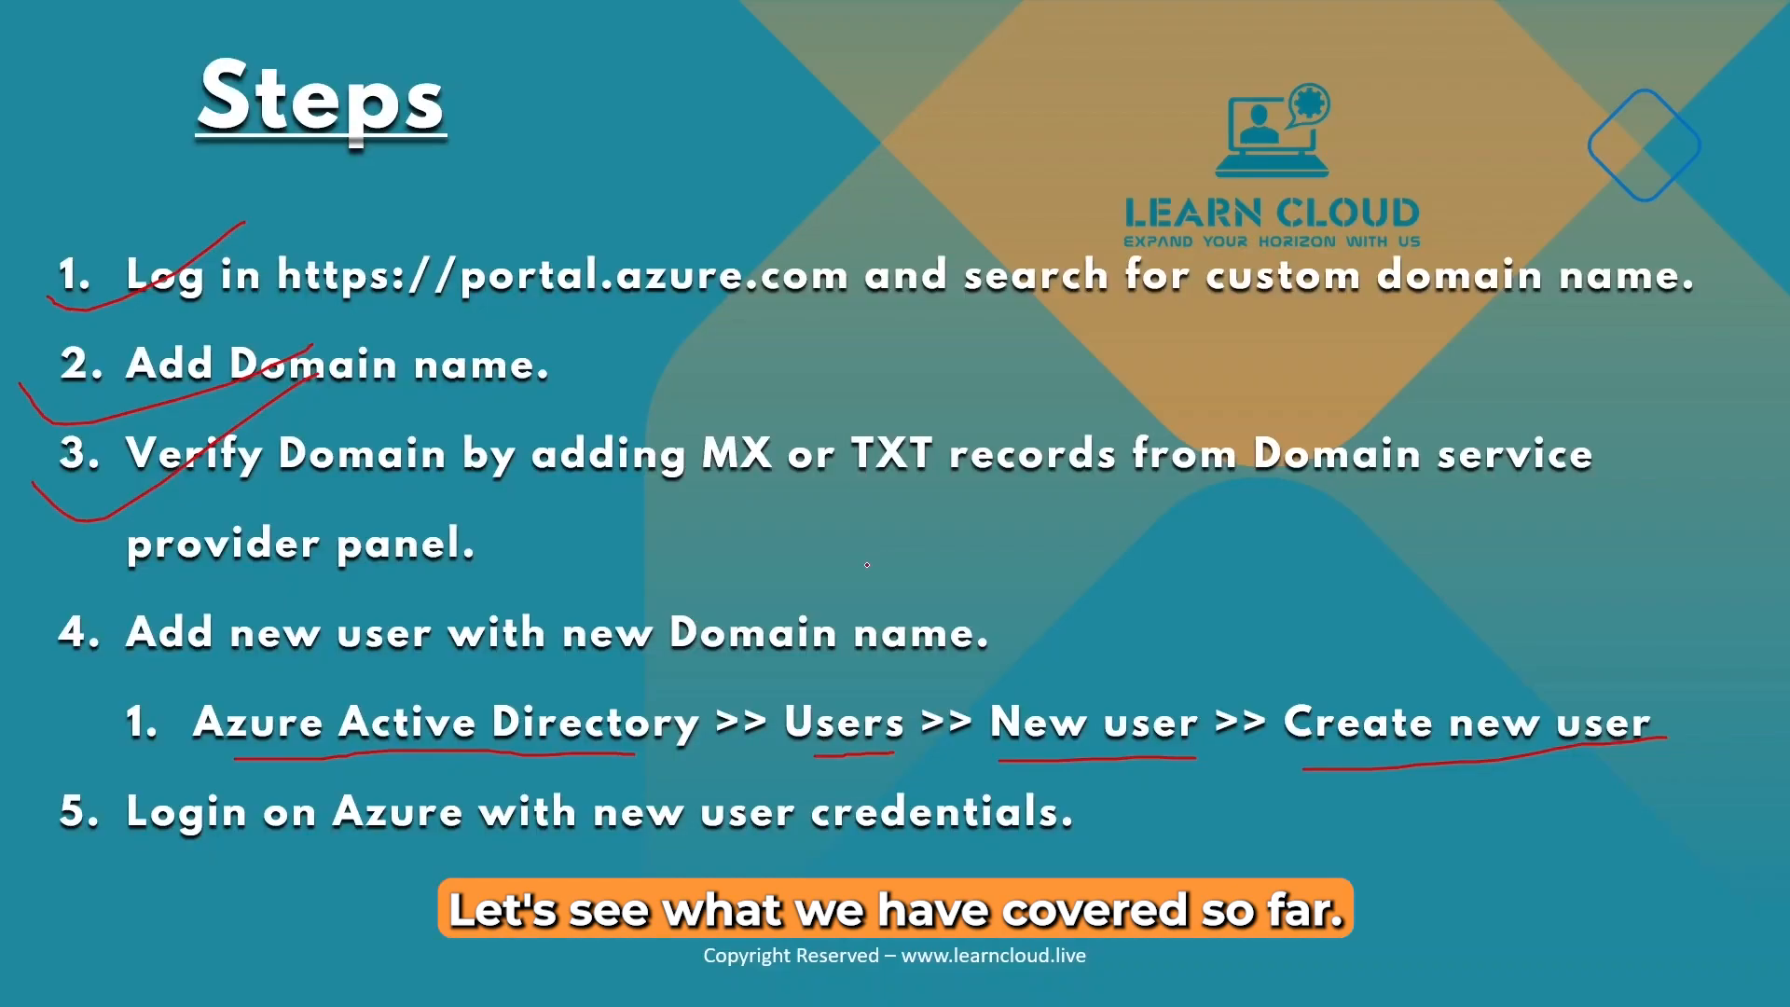
Draw red ticks beside step 4.1 and step 5 on the Steps slide, then return to Azure.
{"action": "left_click_drag", "start_coordinate": [66, 706], "coordinate": [358, 673]}
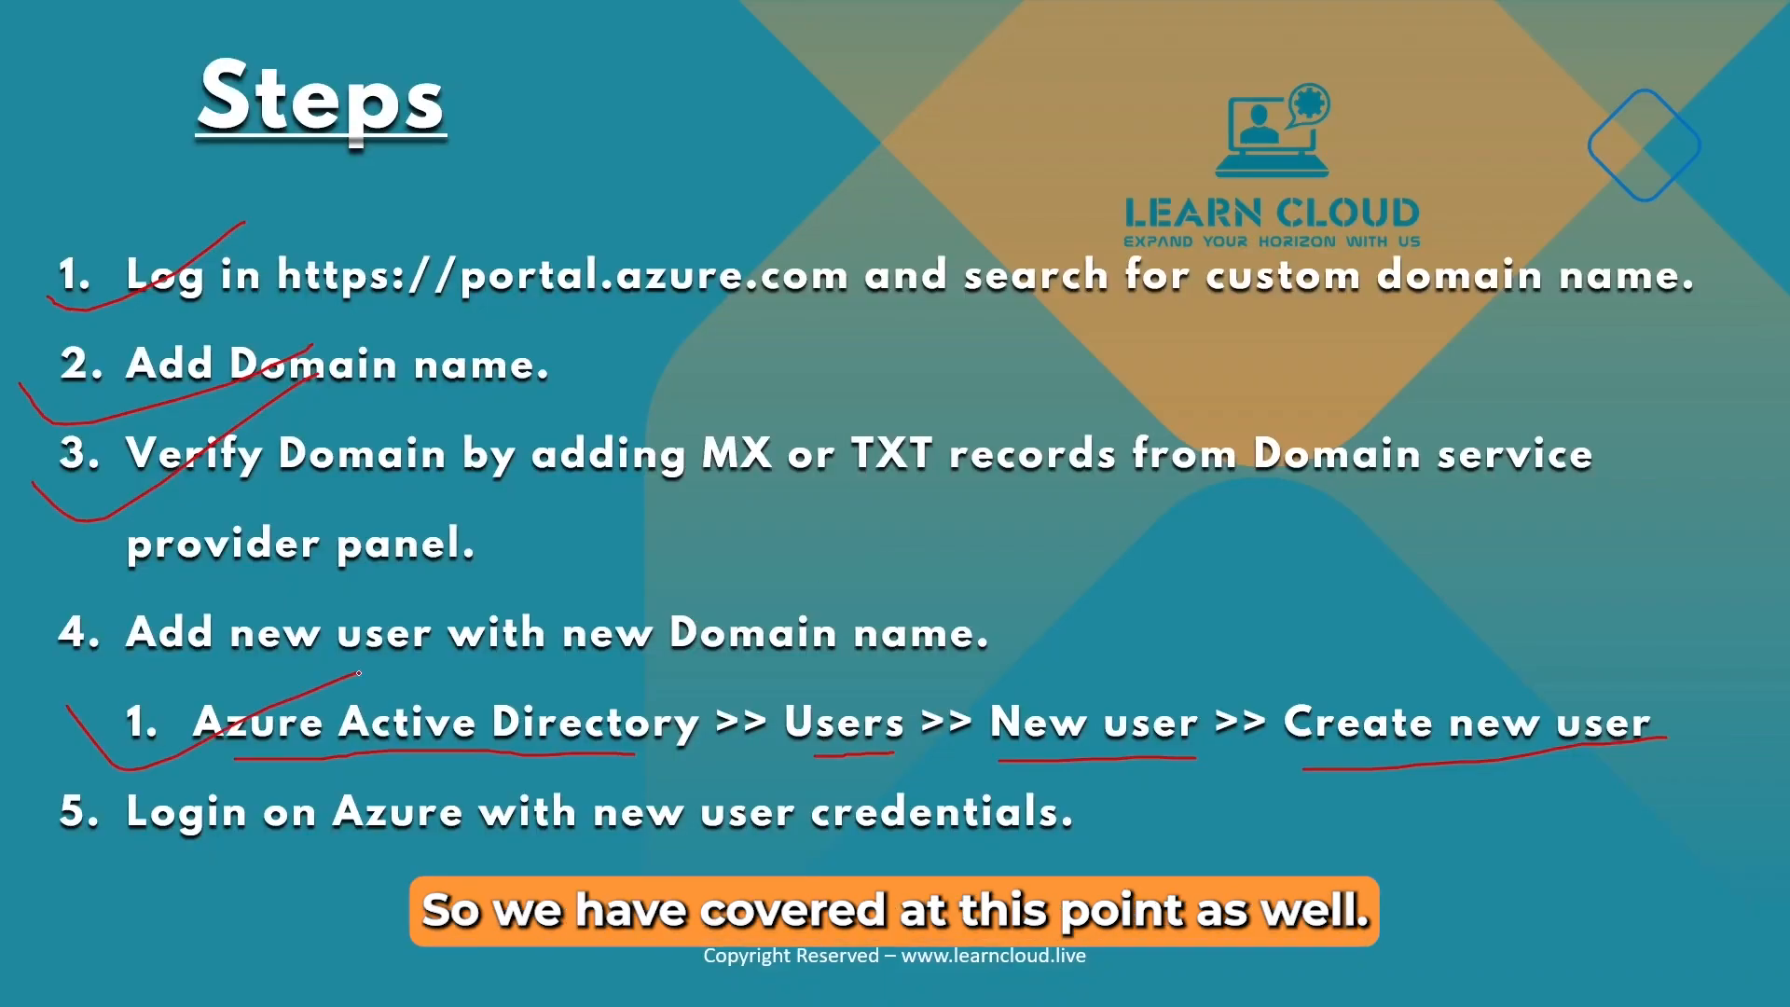
{"action": "mouse_move", "coordinate": [34, 836]}
{"action": "left_mouse_down"}
{"action": "mouse_move", "coordinate": [131, 888]}
{"action": "mouse_move", "coordinate": [403, 766]}
{"action": "left_mouse_up"}
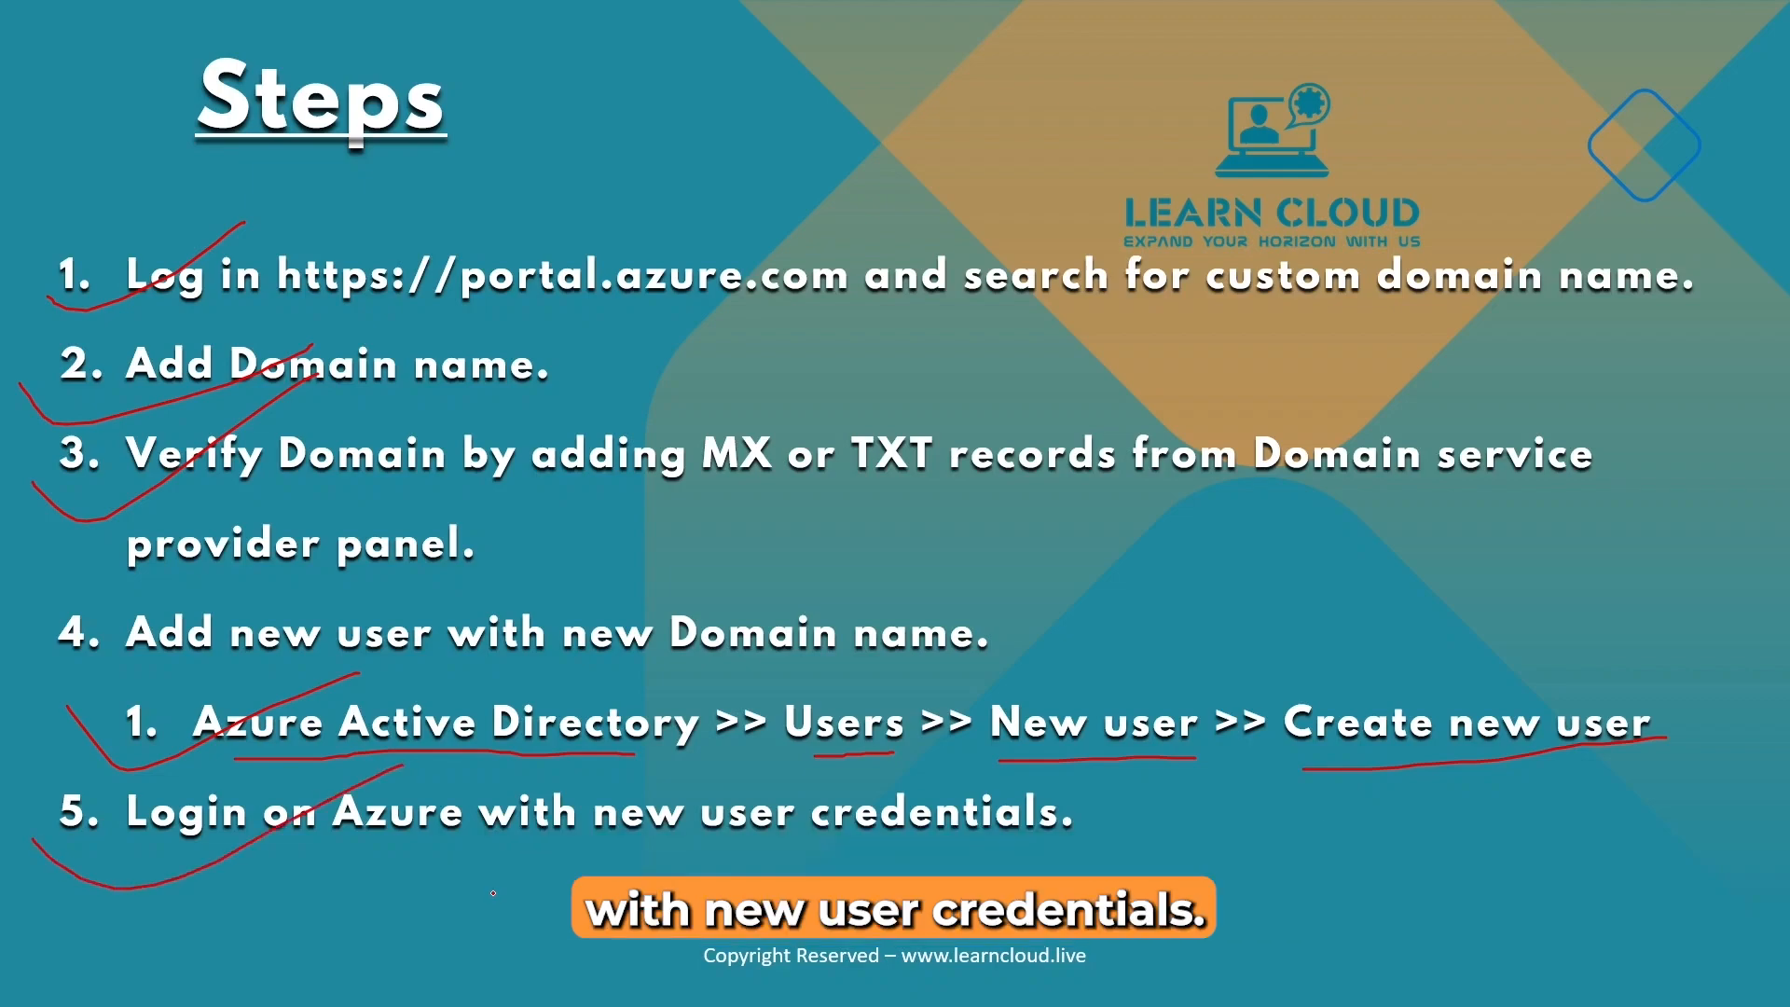
{"action": "key", "text": "alt+Tab"}
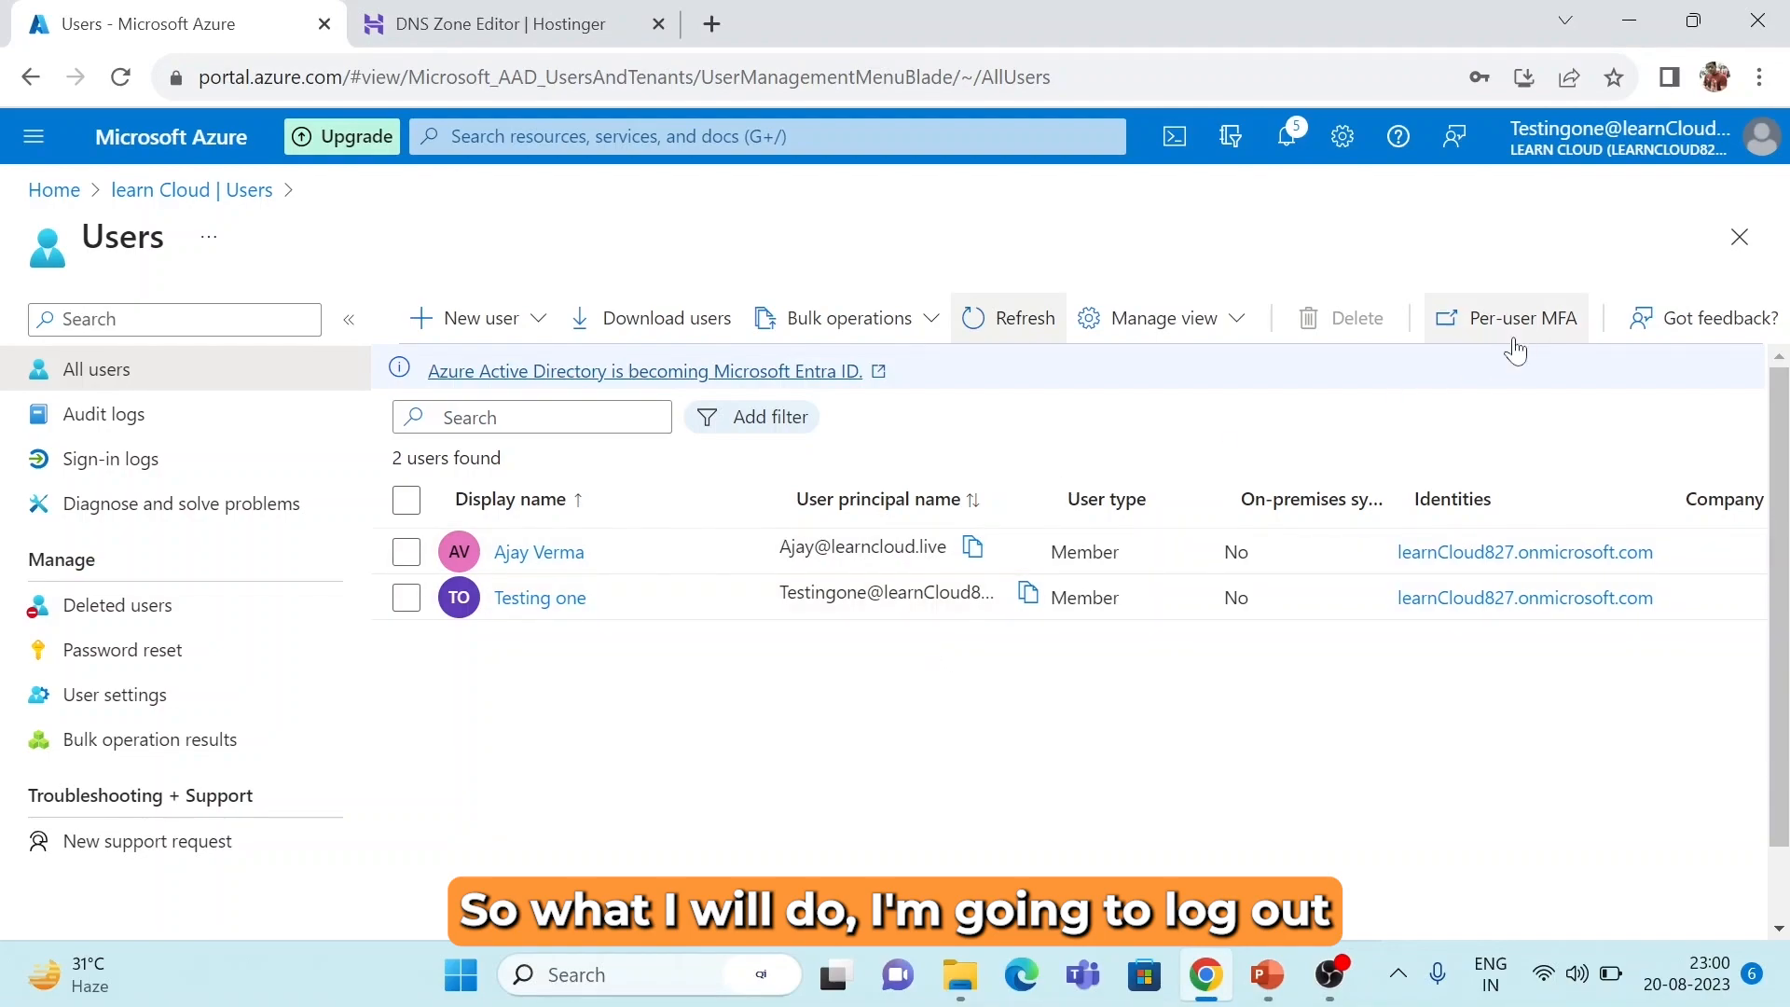
Sign the administrator account out of the Azure portal from the account menu.
{"action": "left_click", "coordinate": [1674, 148]}
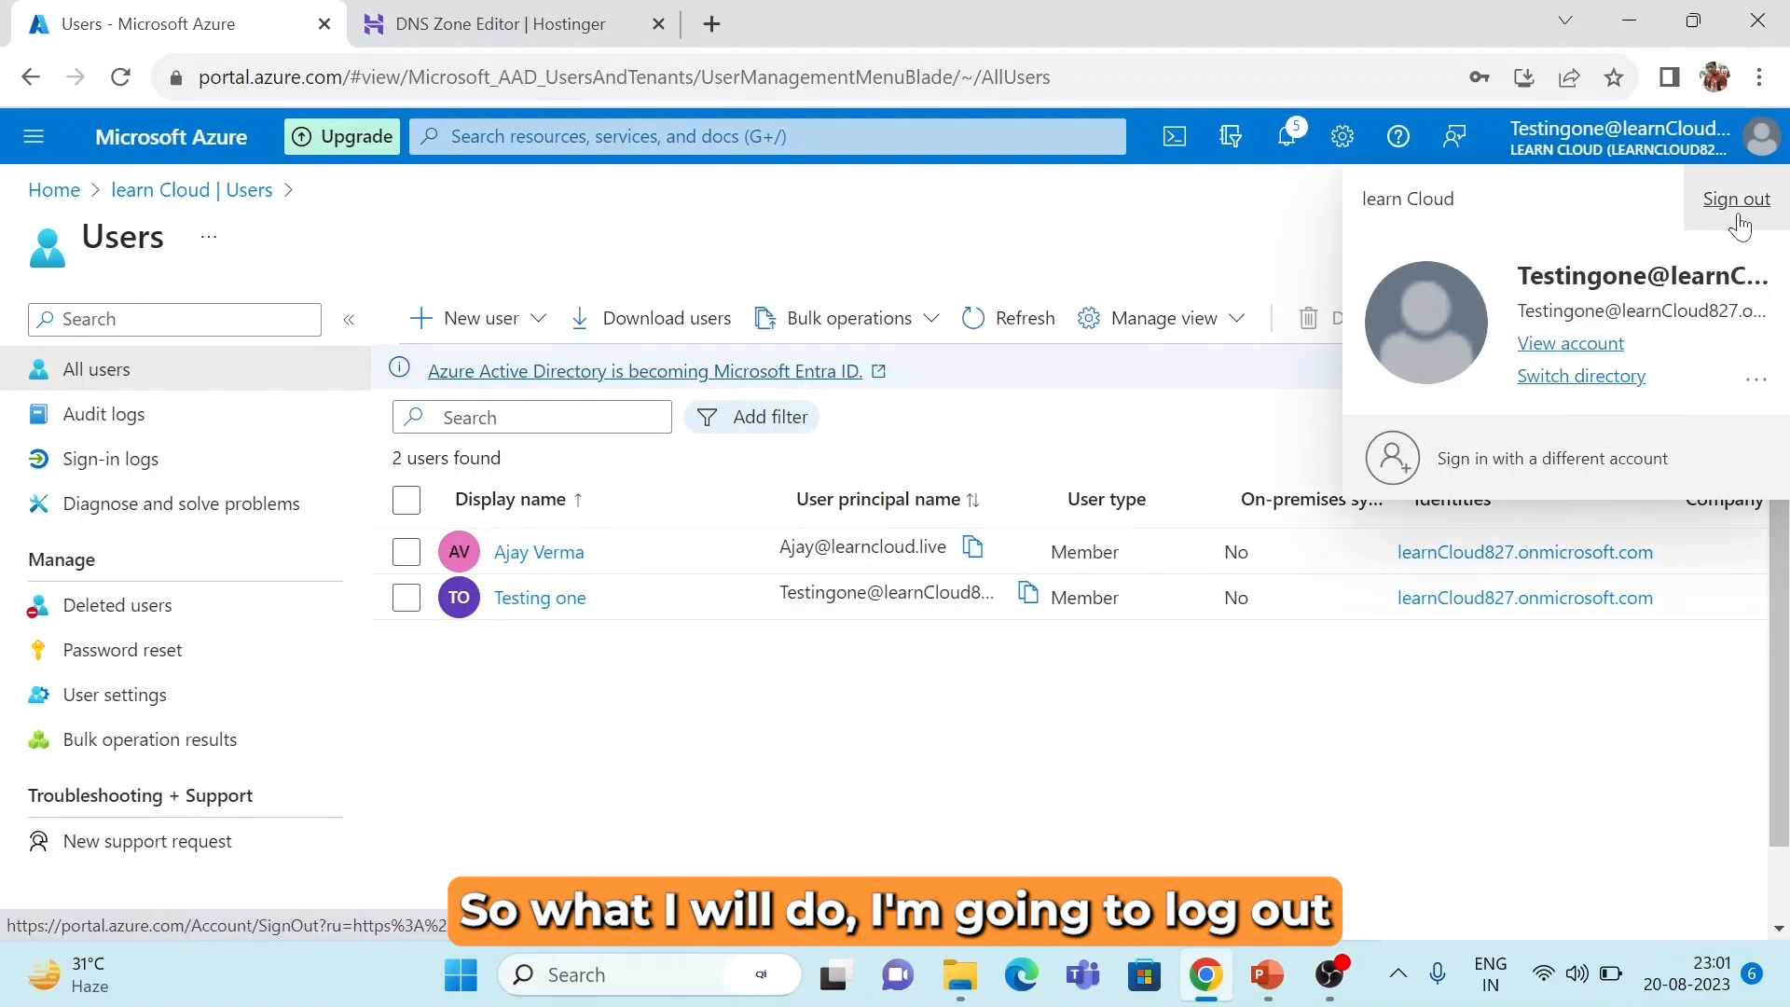
{"action": "left_click", "coordinate": [1737, 213]}
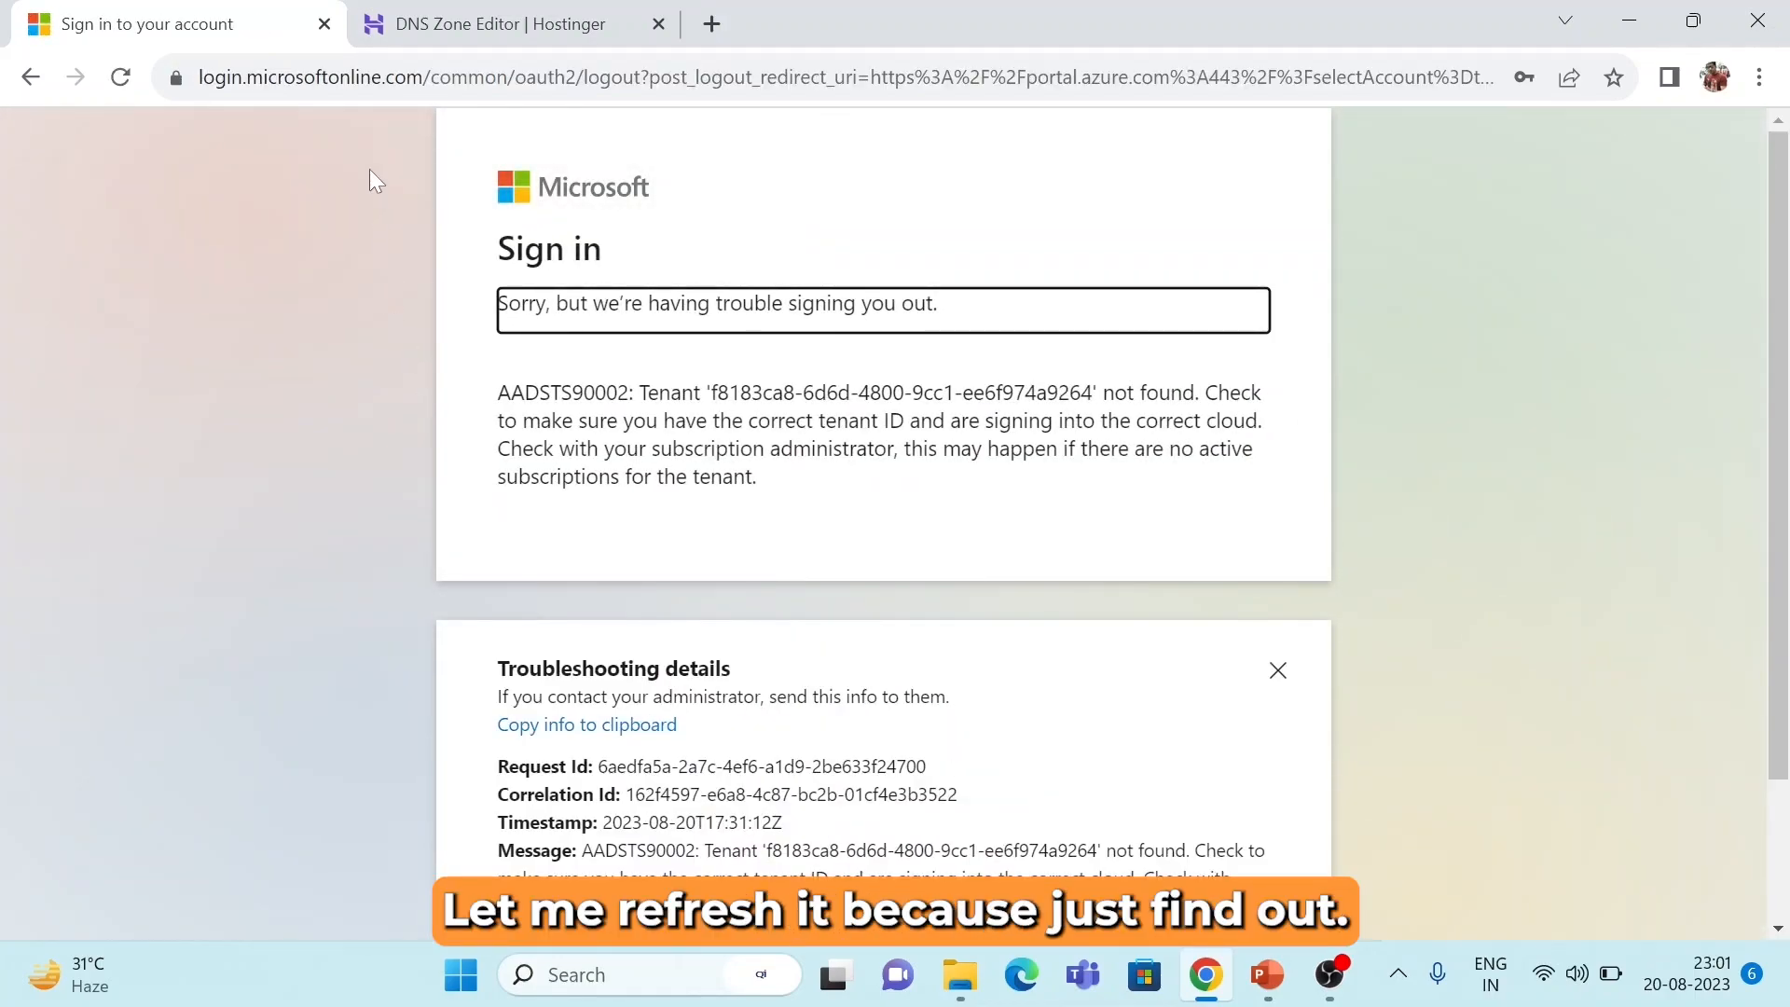
{"action": "left_click", "coordinate": [711, 24]}
Close the Hostinger DNS and old sign-in tabs and go to portal.azure.com.
{"action": "left_click", "coordinate": [659, 25]}
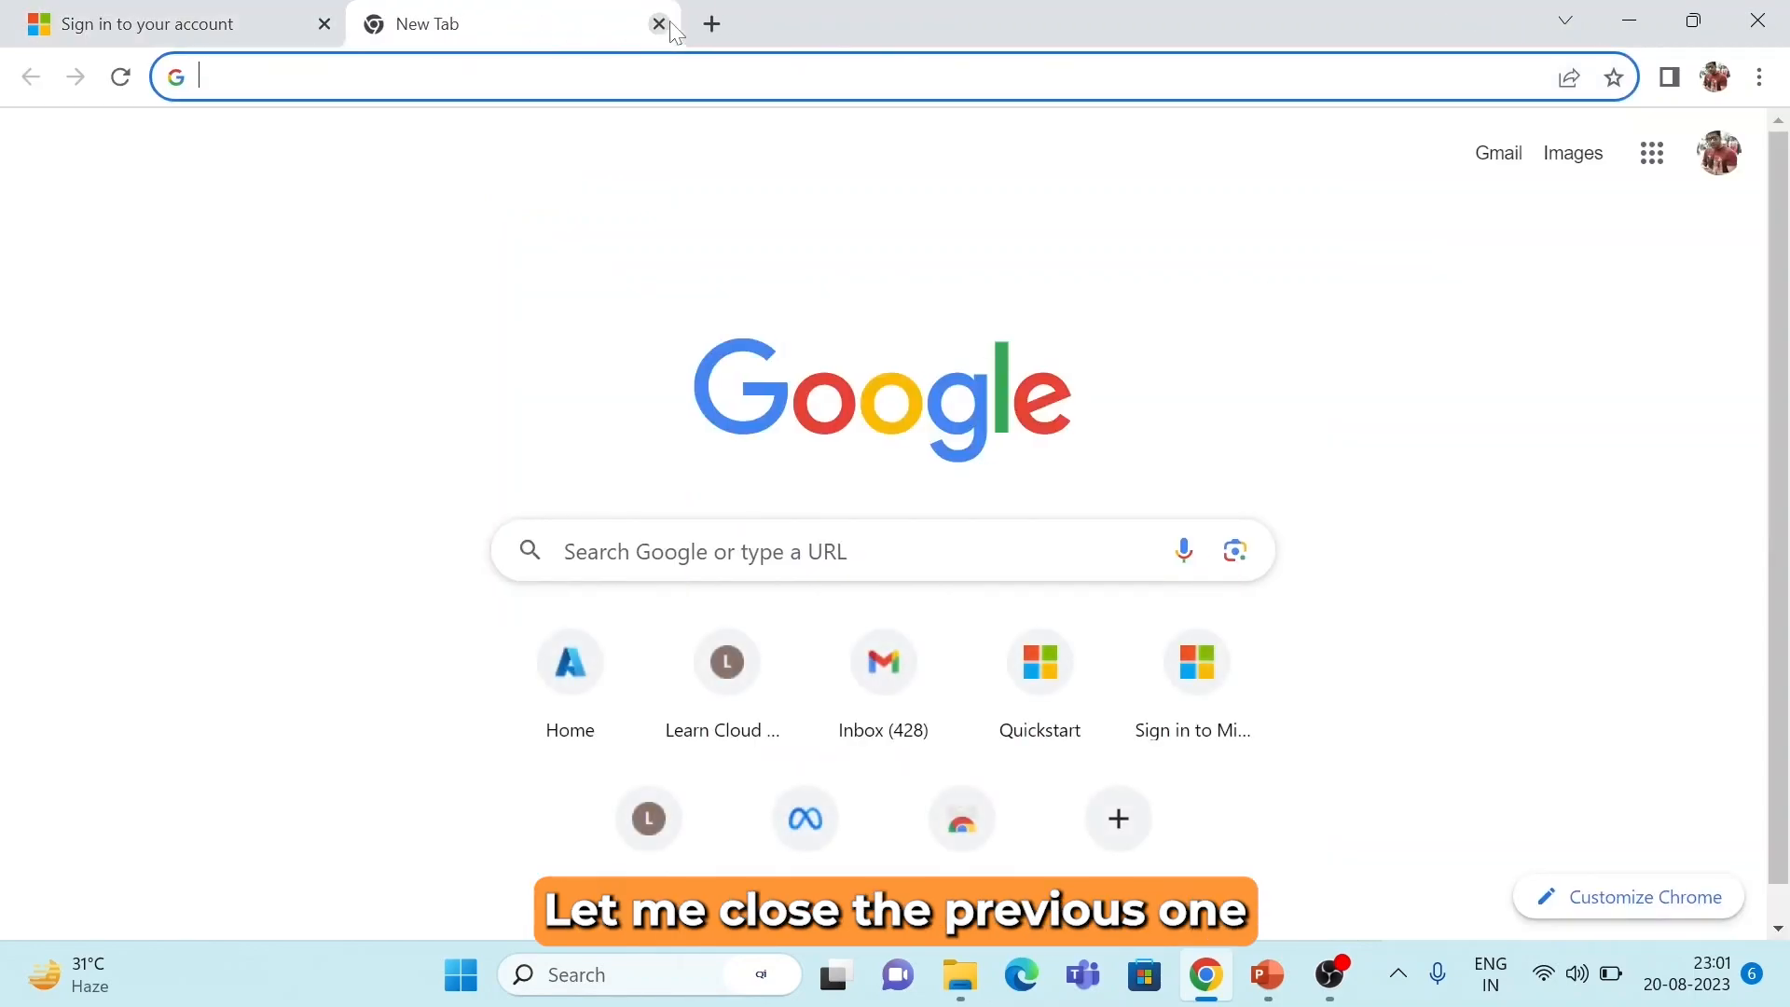
{"action": "left_click", "coordinate": [324, 25]}
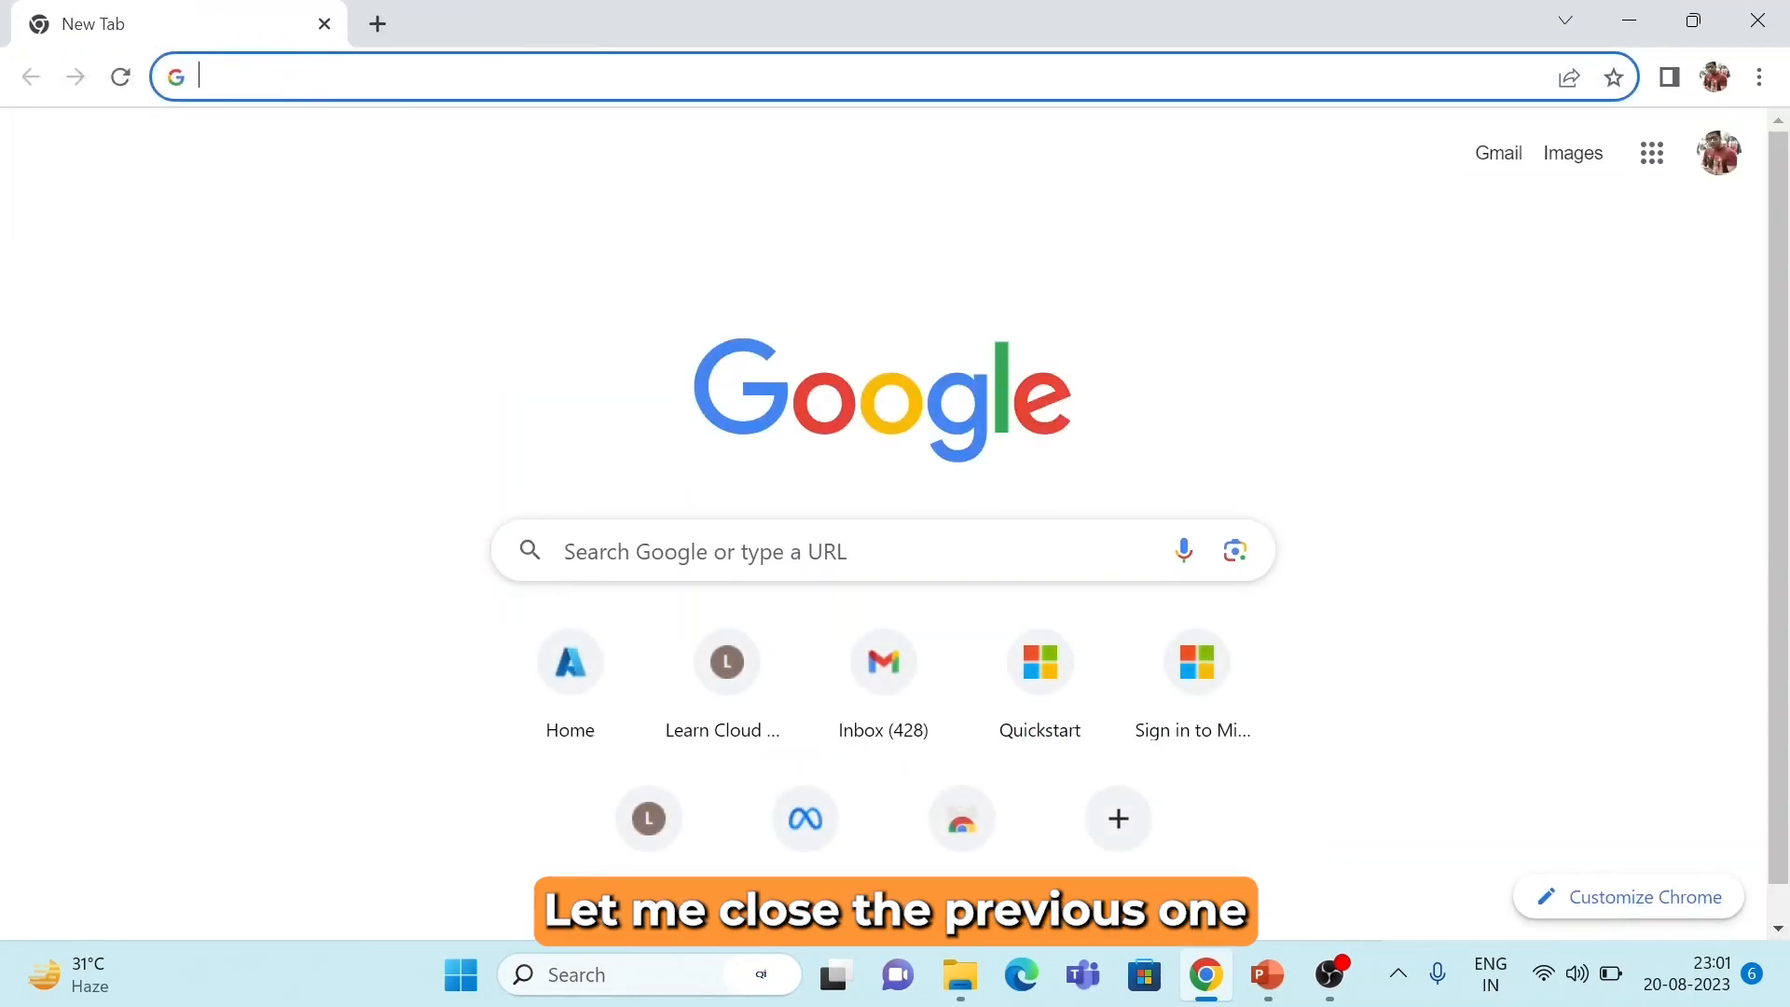
{"action": "left_click", "coordinate": [322, 77]}
{"action": "type", "text": "port"}
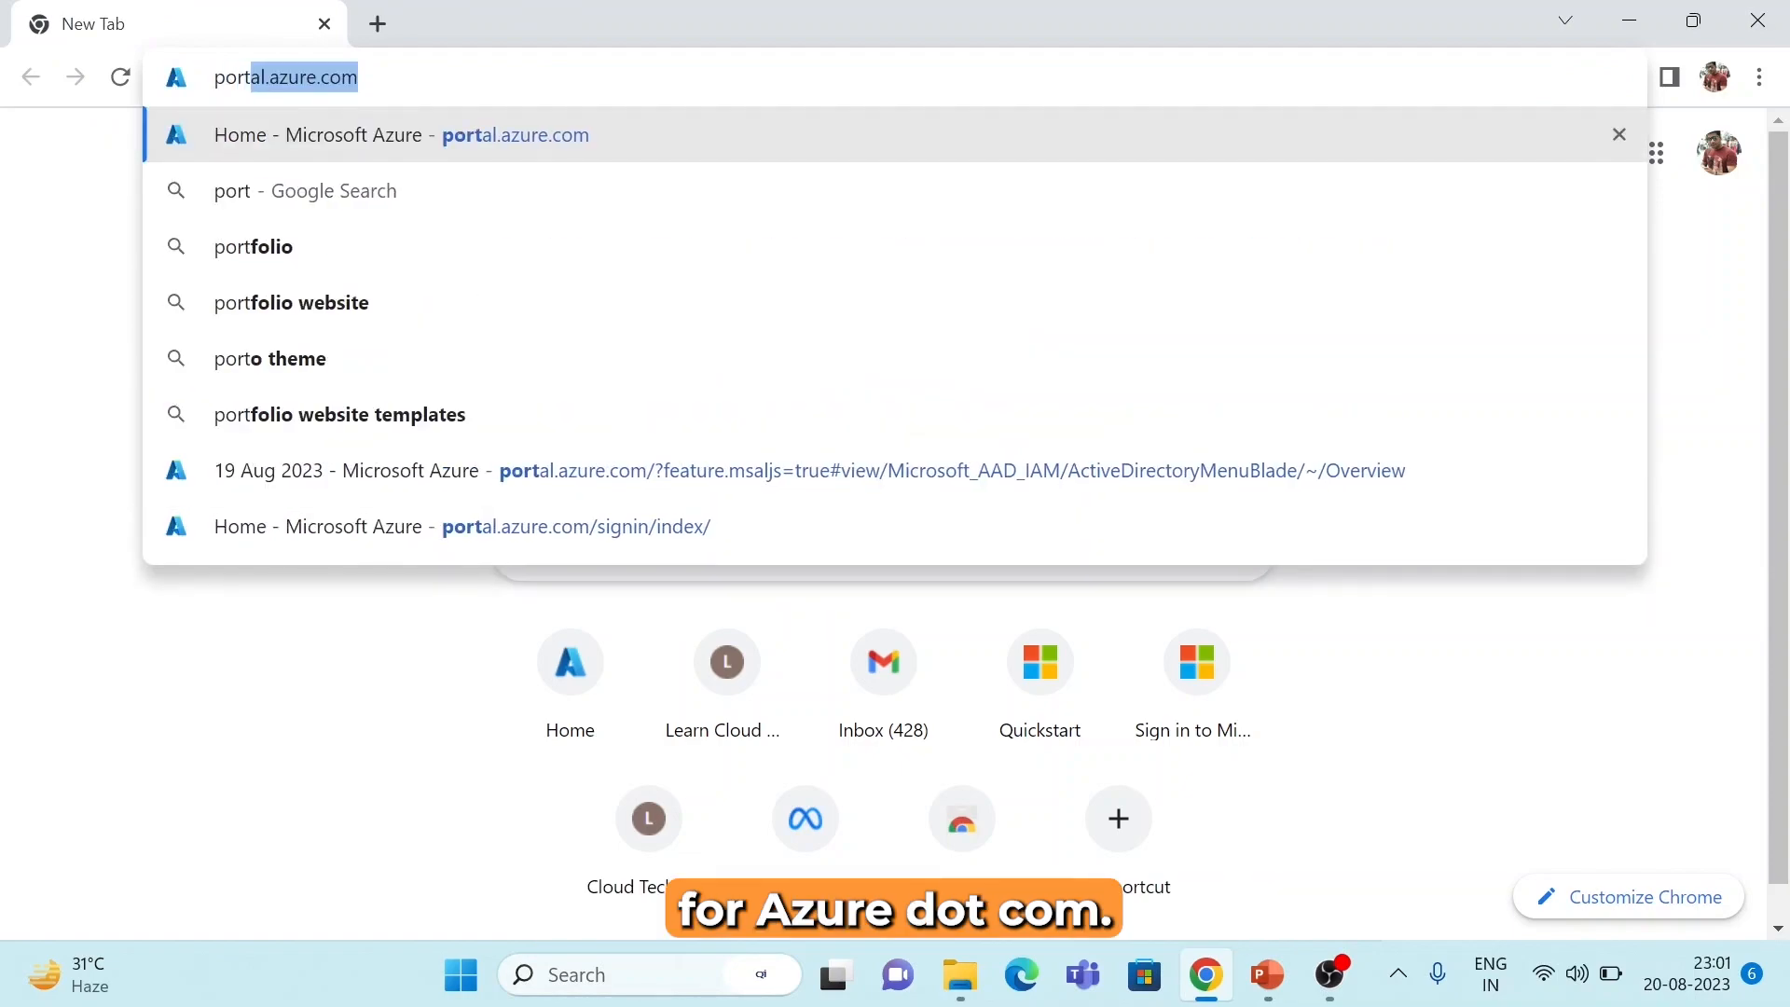
{"action": "key", "text": "Return"}
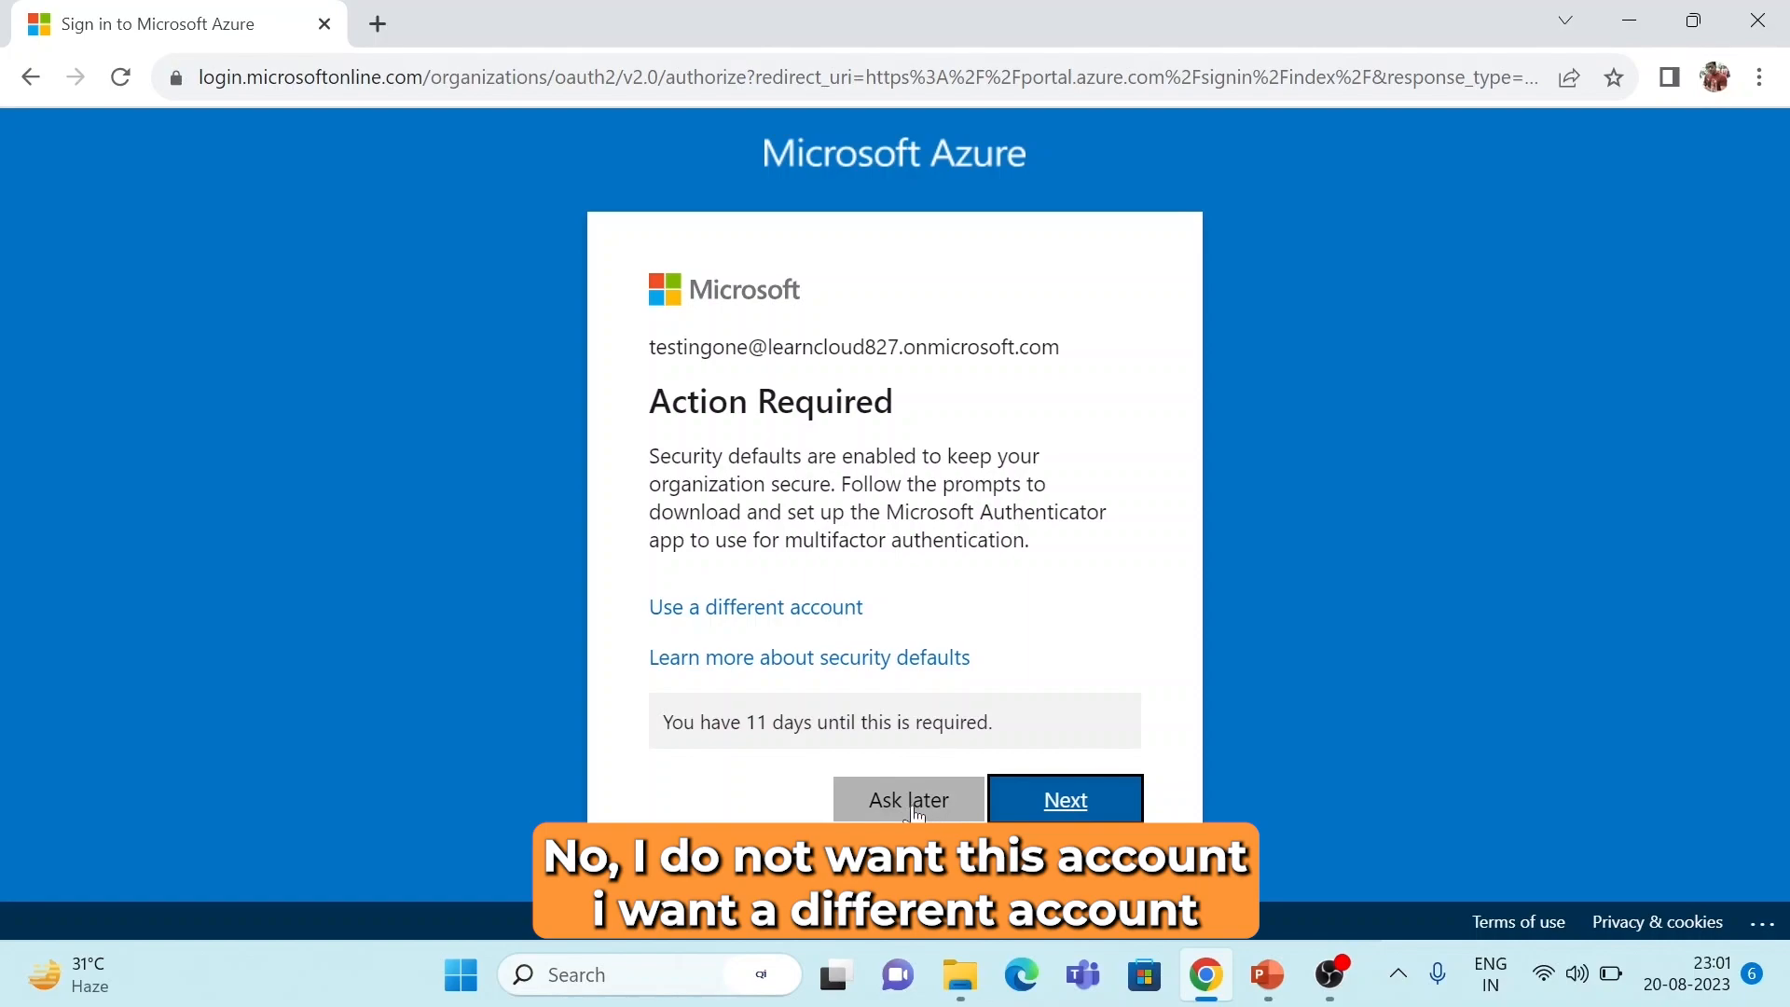
Choose another account and submit the new user's learncloud.live email address.
{"action": "left_click", "coordinate": [810, 618]}
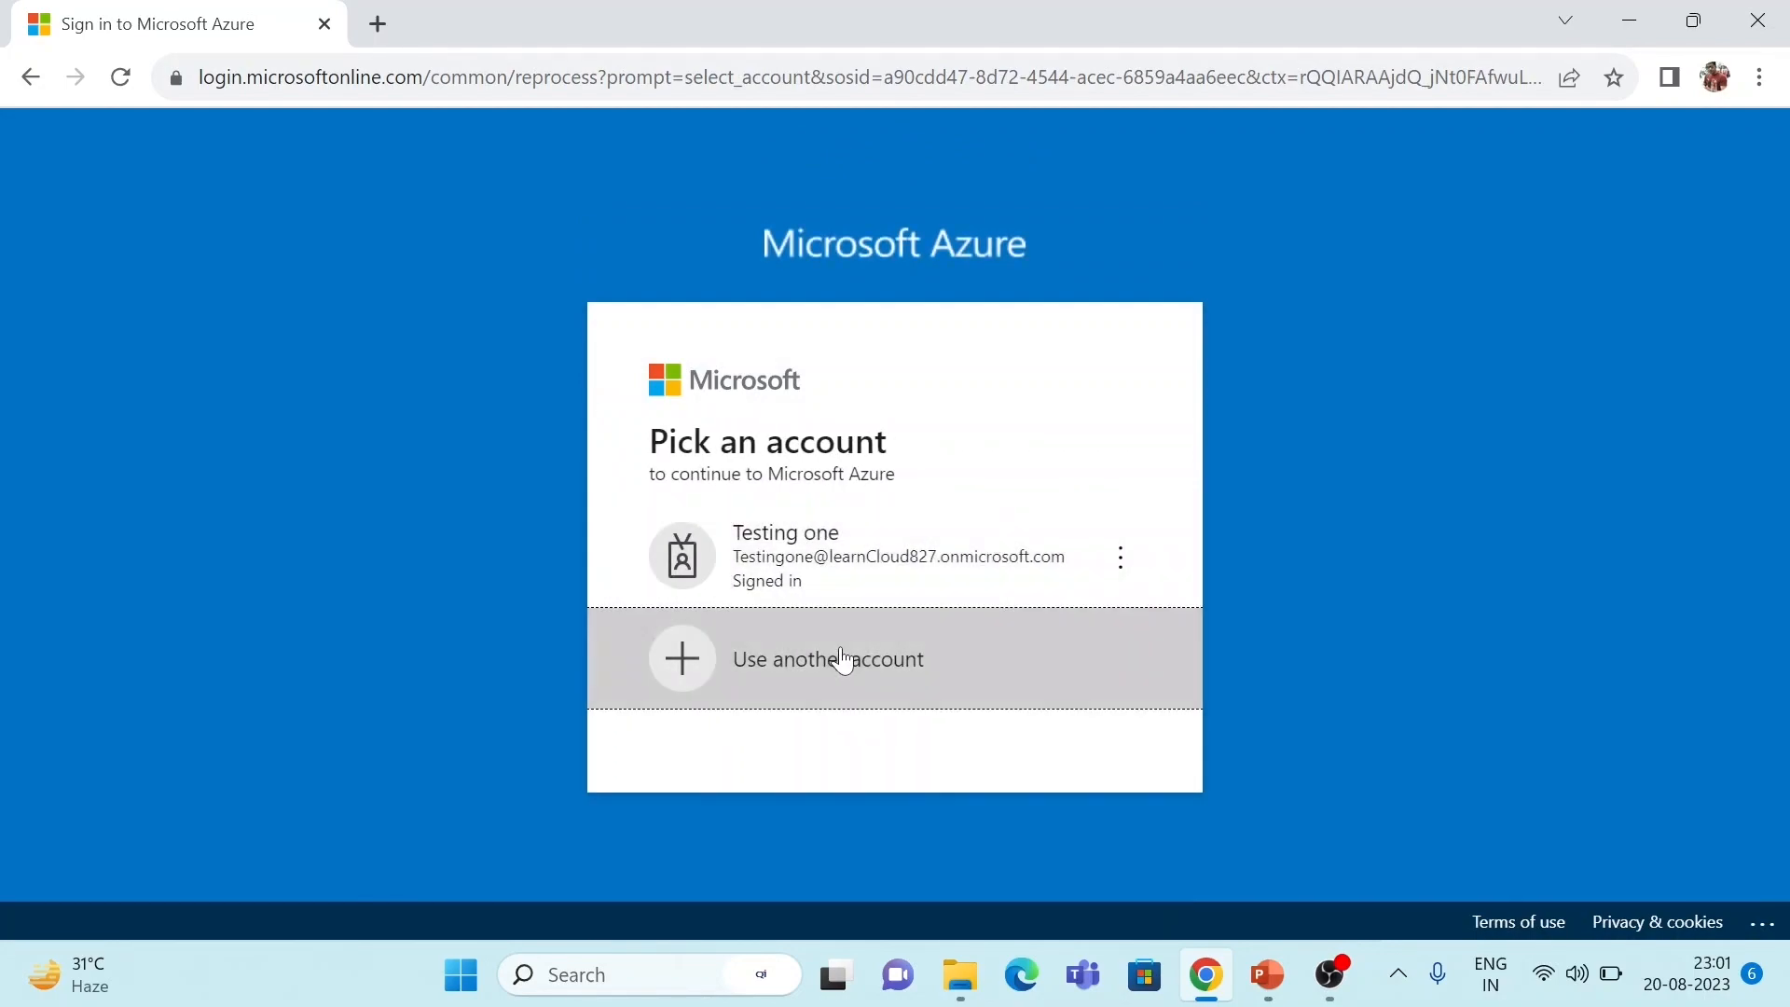
{"action": "left_click", "coordinate": [839, 659]}
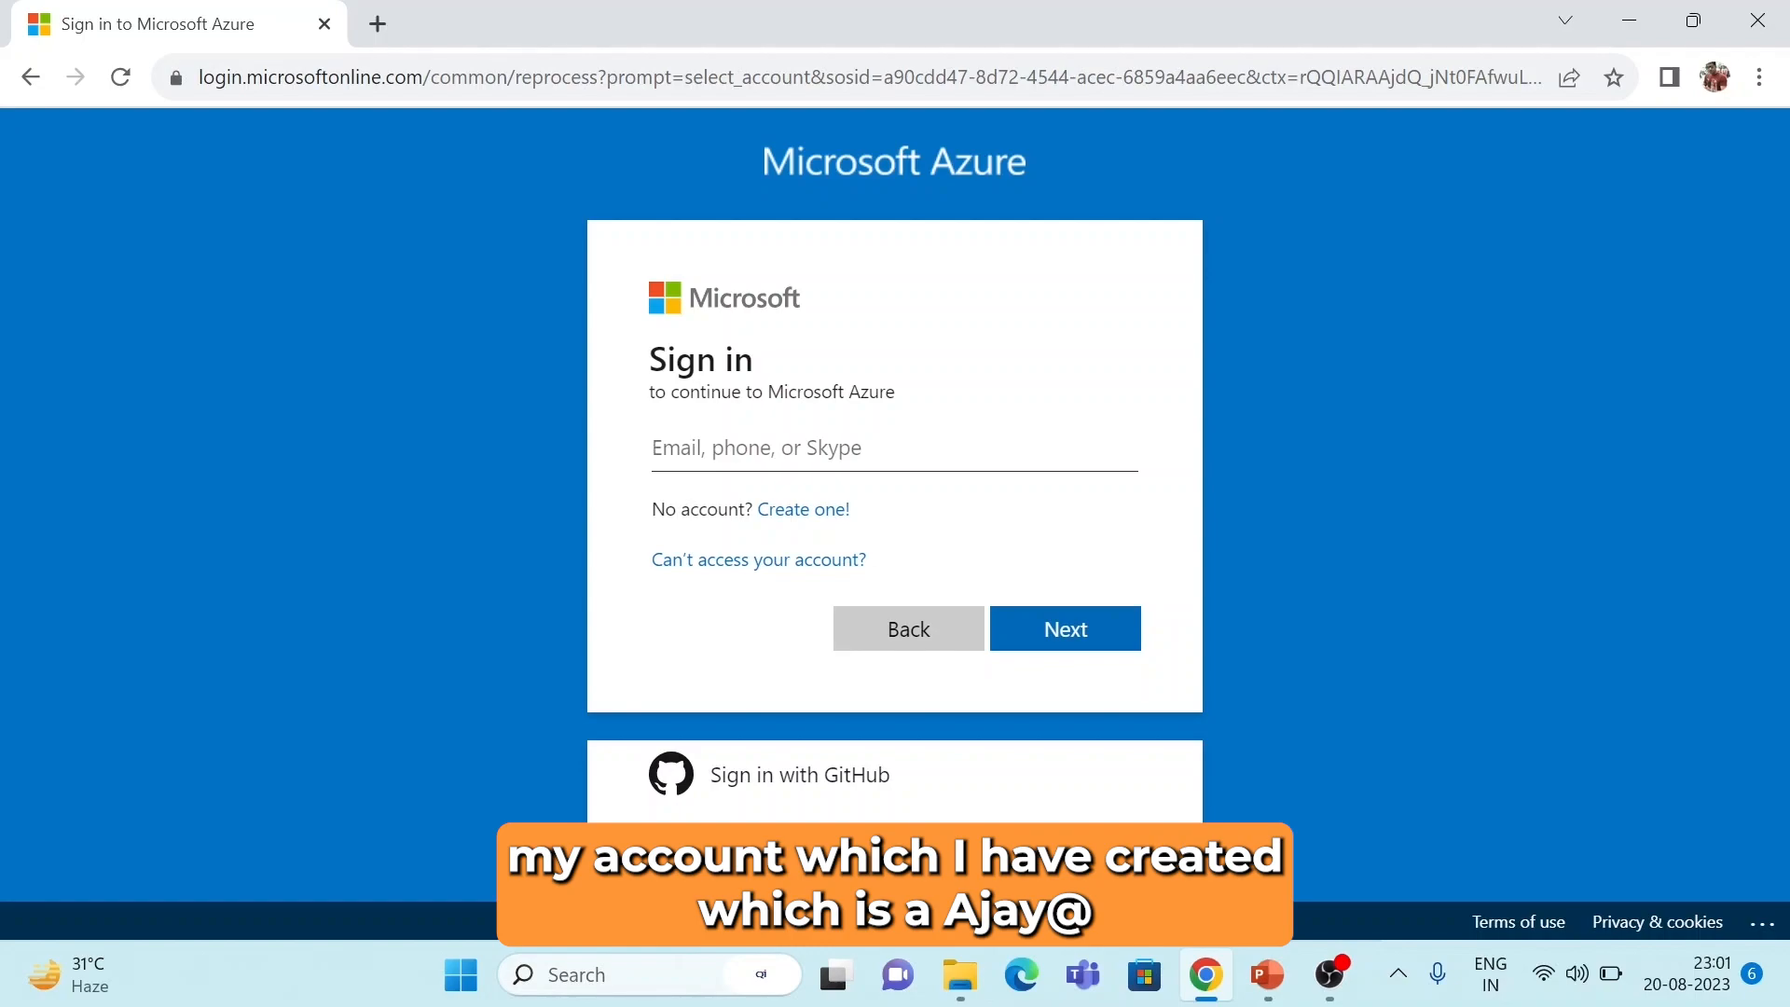
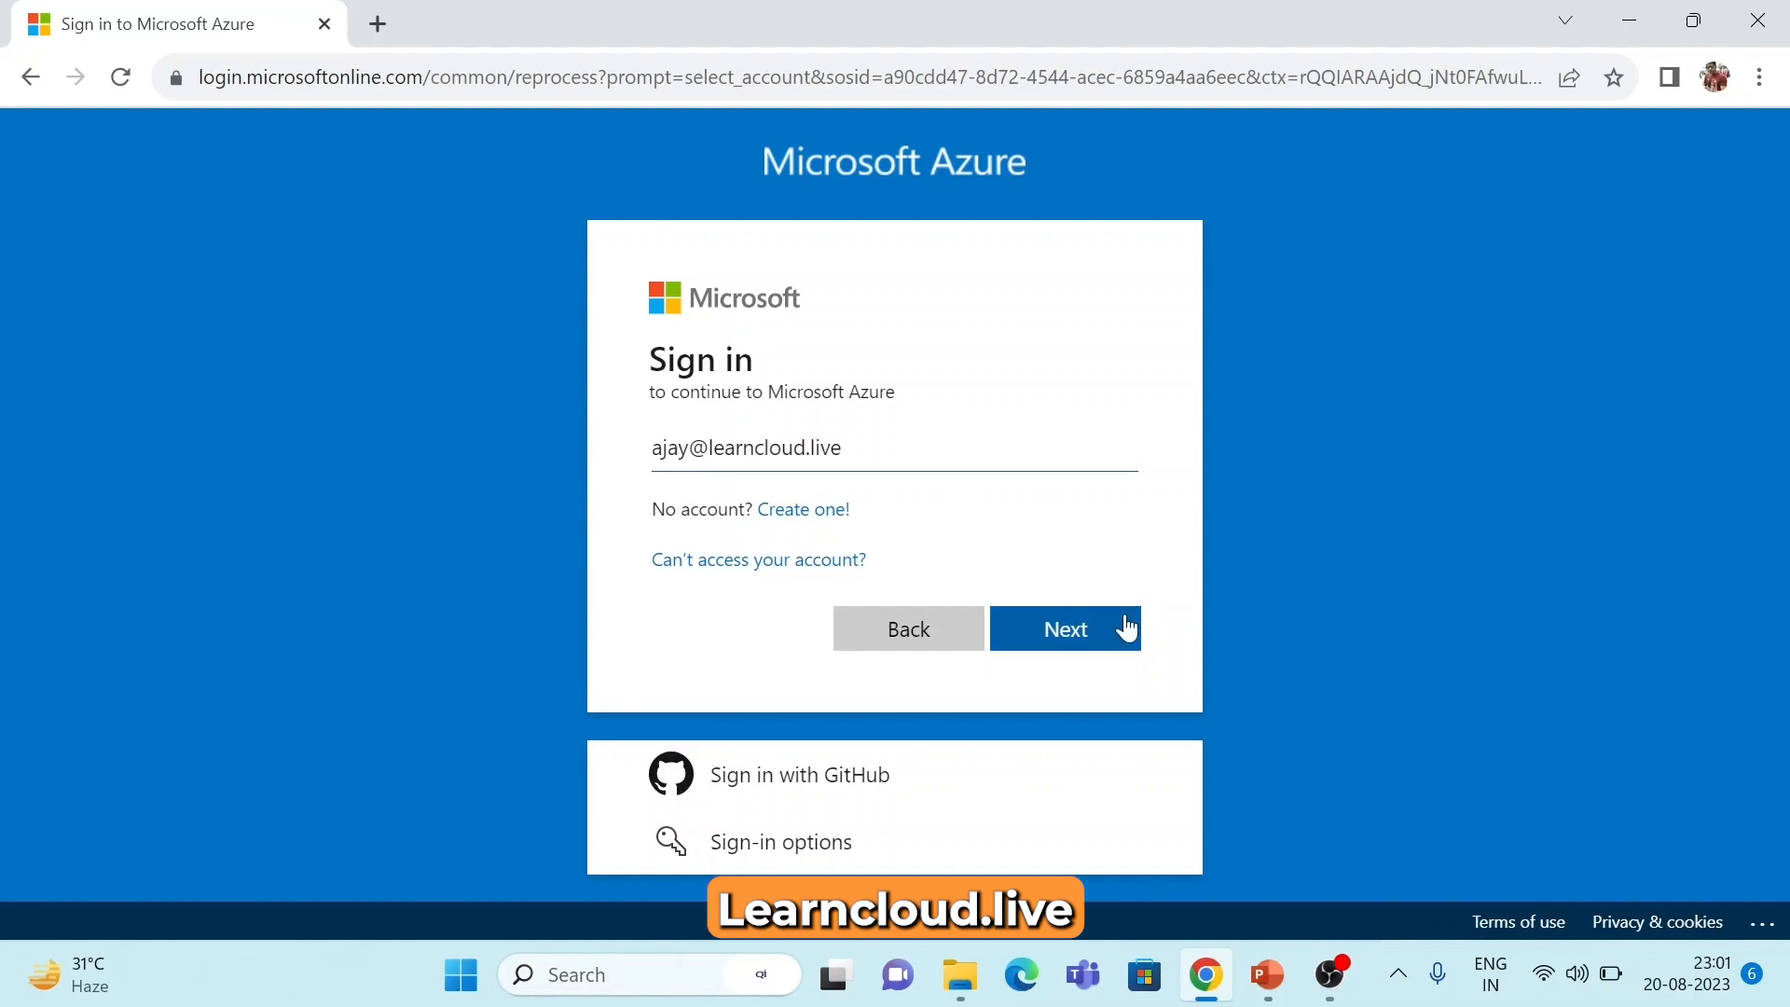
{"action": "left_click", "coordinate": [1122, 625]}
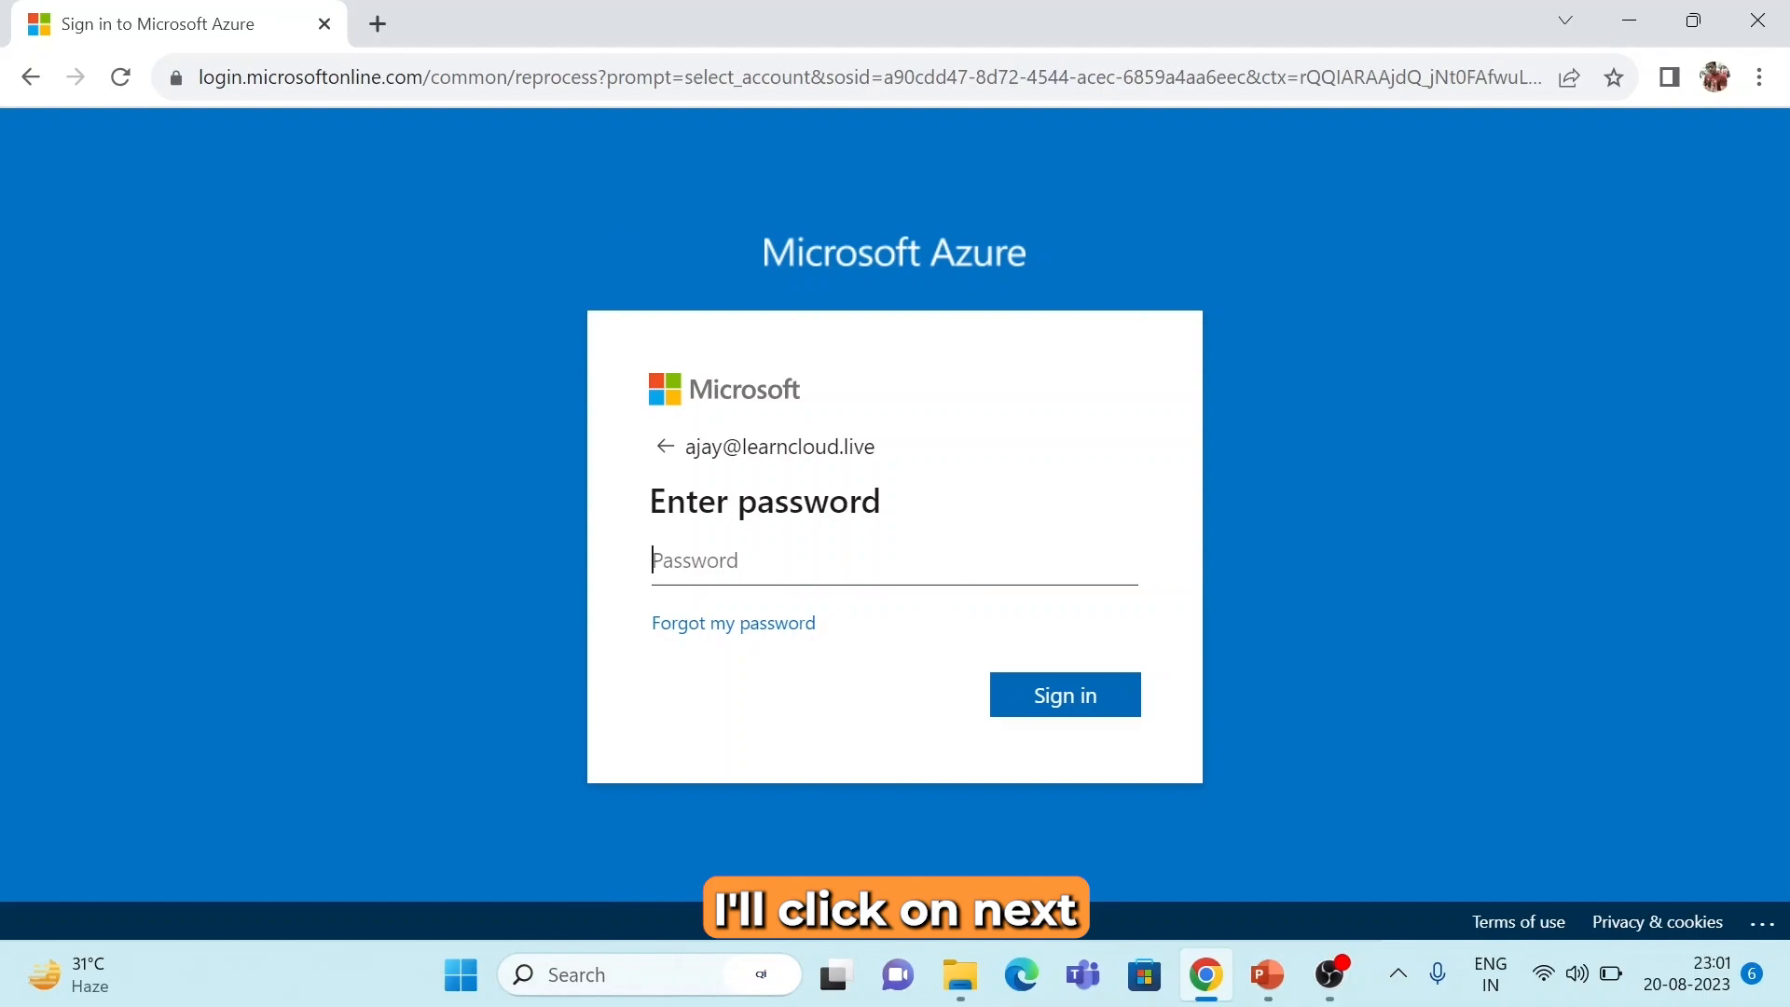
Enter the temporary password, retrying once after the incorrect-password error, to reach the password update page.
{"action": "type", "text": "•••••"}
{"action": "key", "text": "BackSpace"}
{"action": "key", "text": "BackSpace"}
{"action": "type", "text": "••••••••••"}
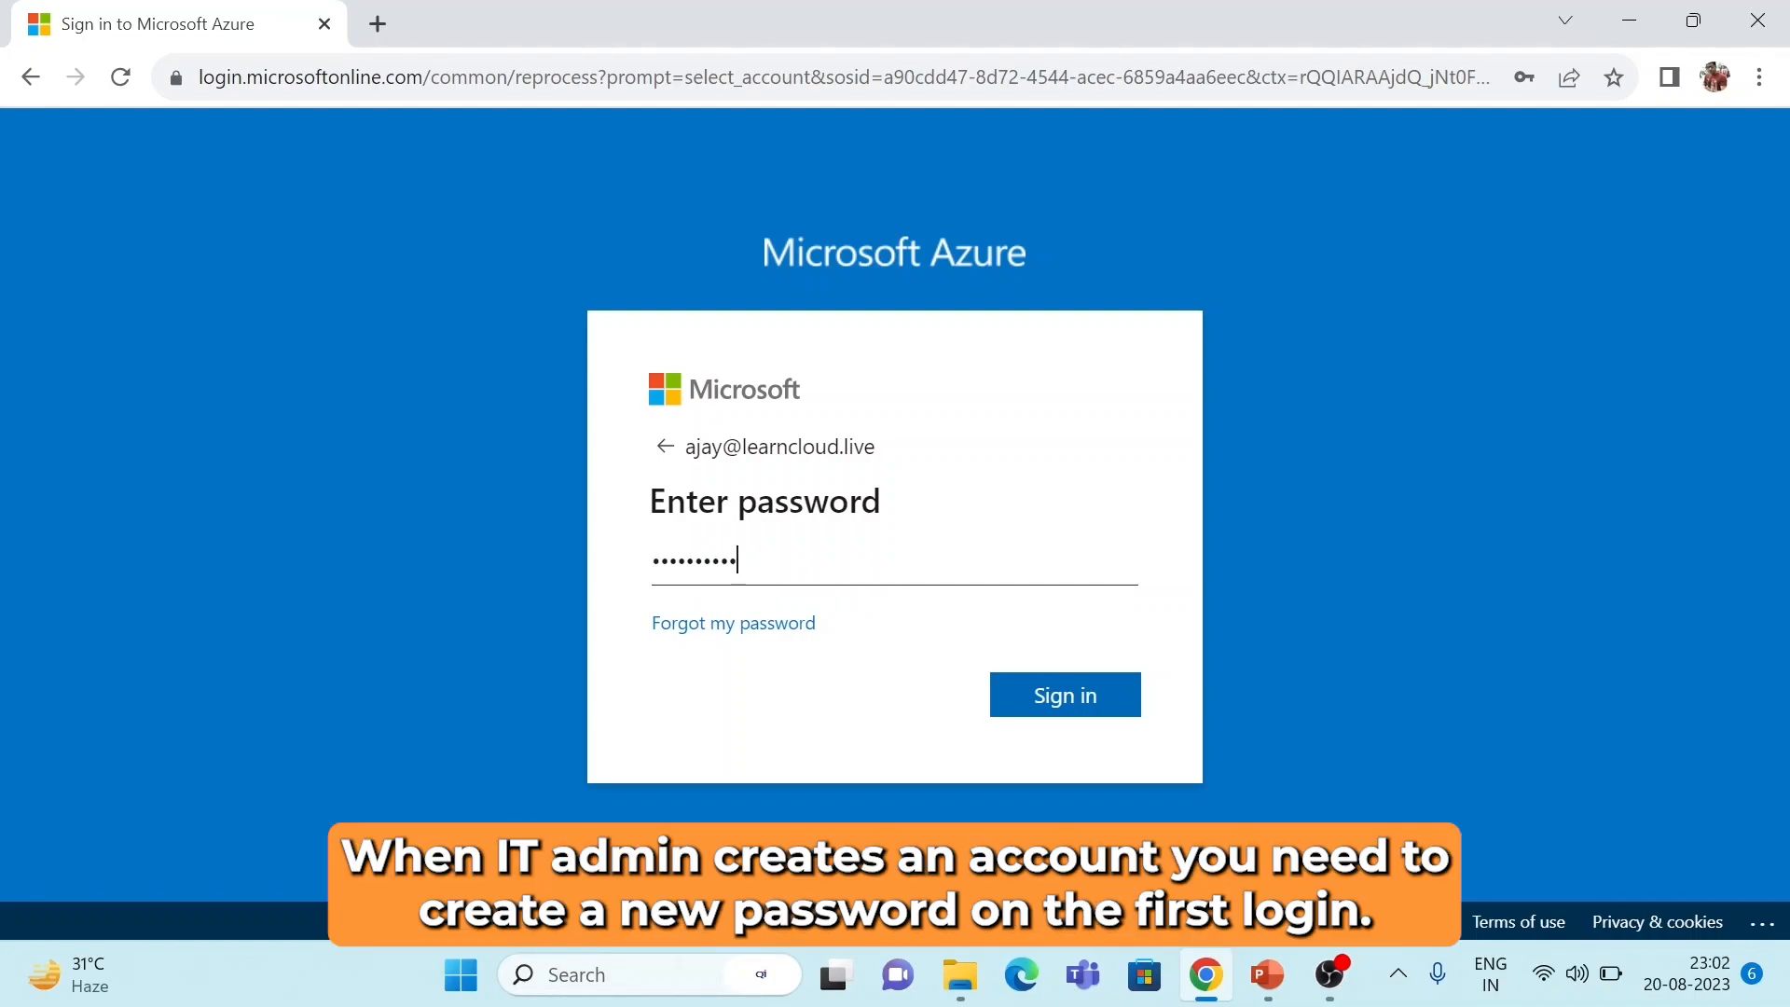
{"action": "left_click", "coordinate": [1042, 691]}
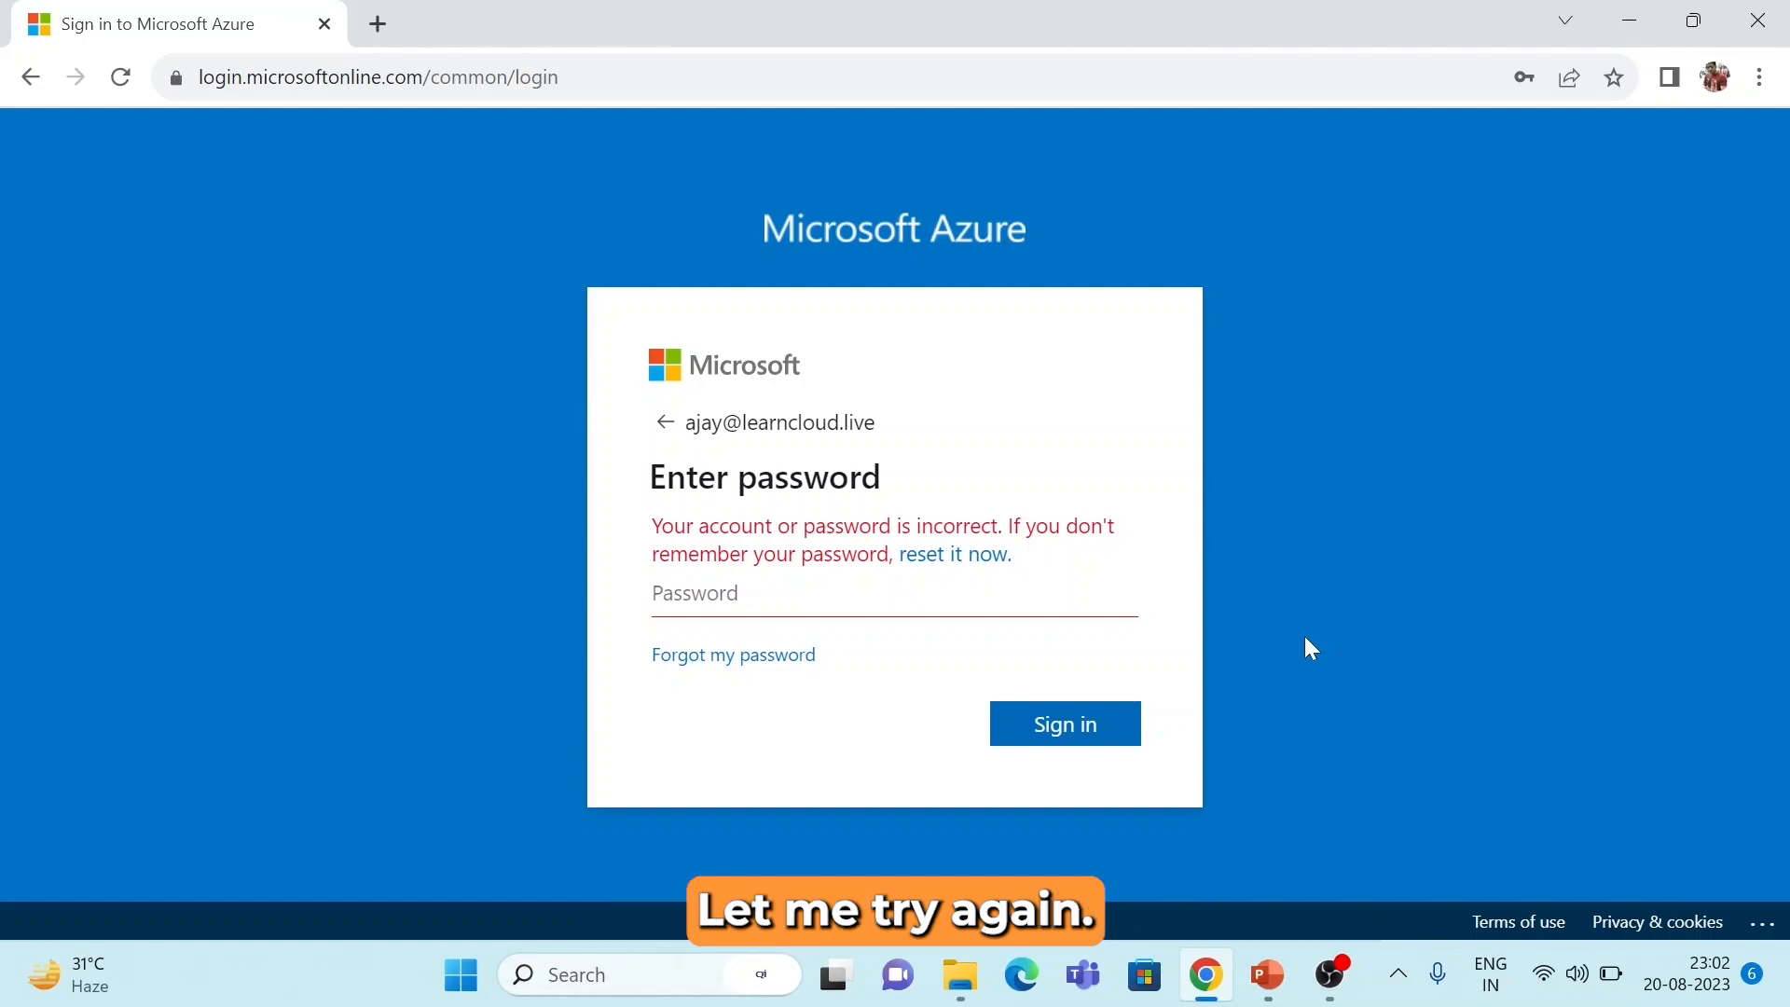
{"action": "type", "text": "•••••••••••"}
{"action": "key", "text": "Return"}
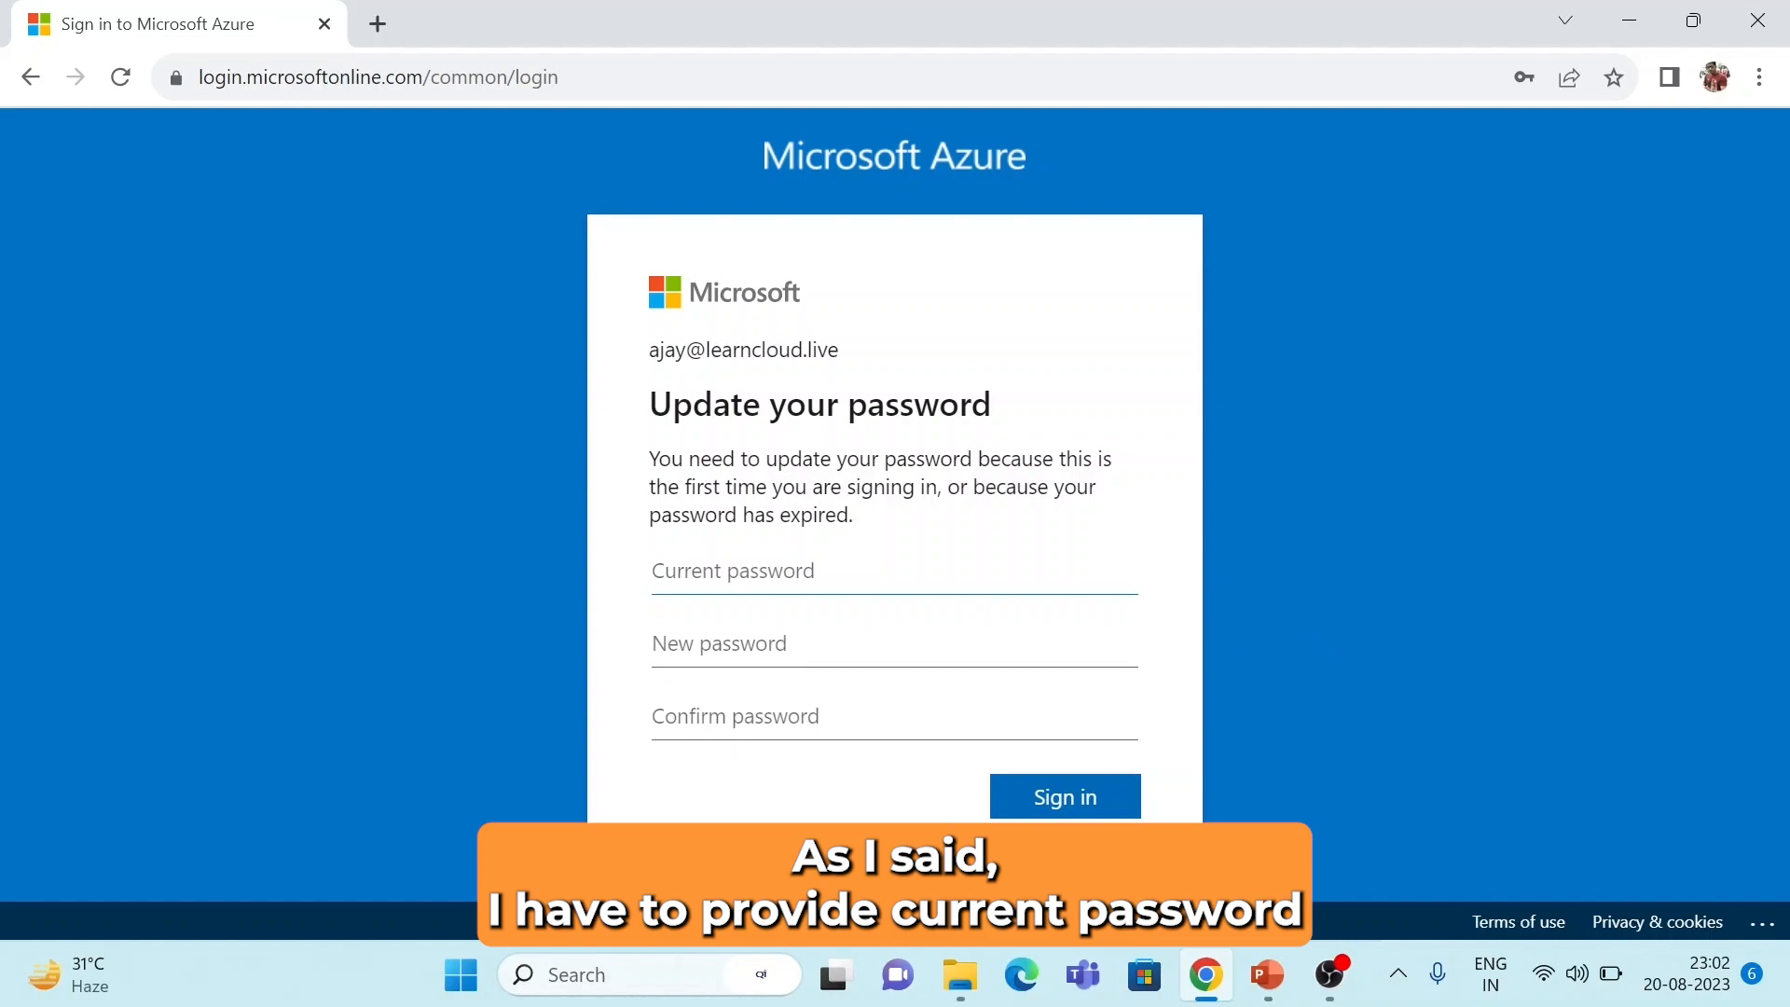
Enter the current temporary password, then a new password twice, and sign in.
{"action": "type", "text": "•••••"}
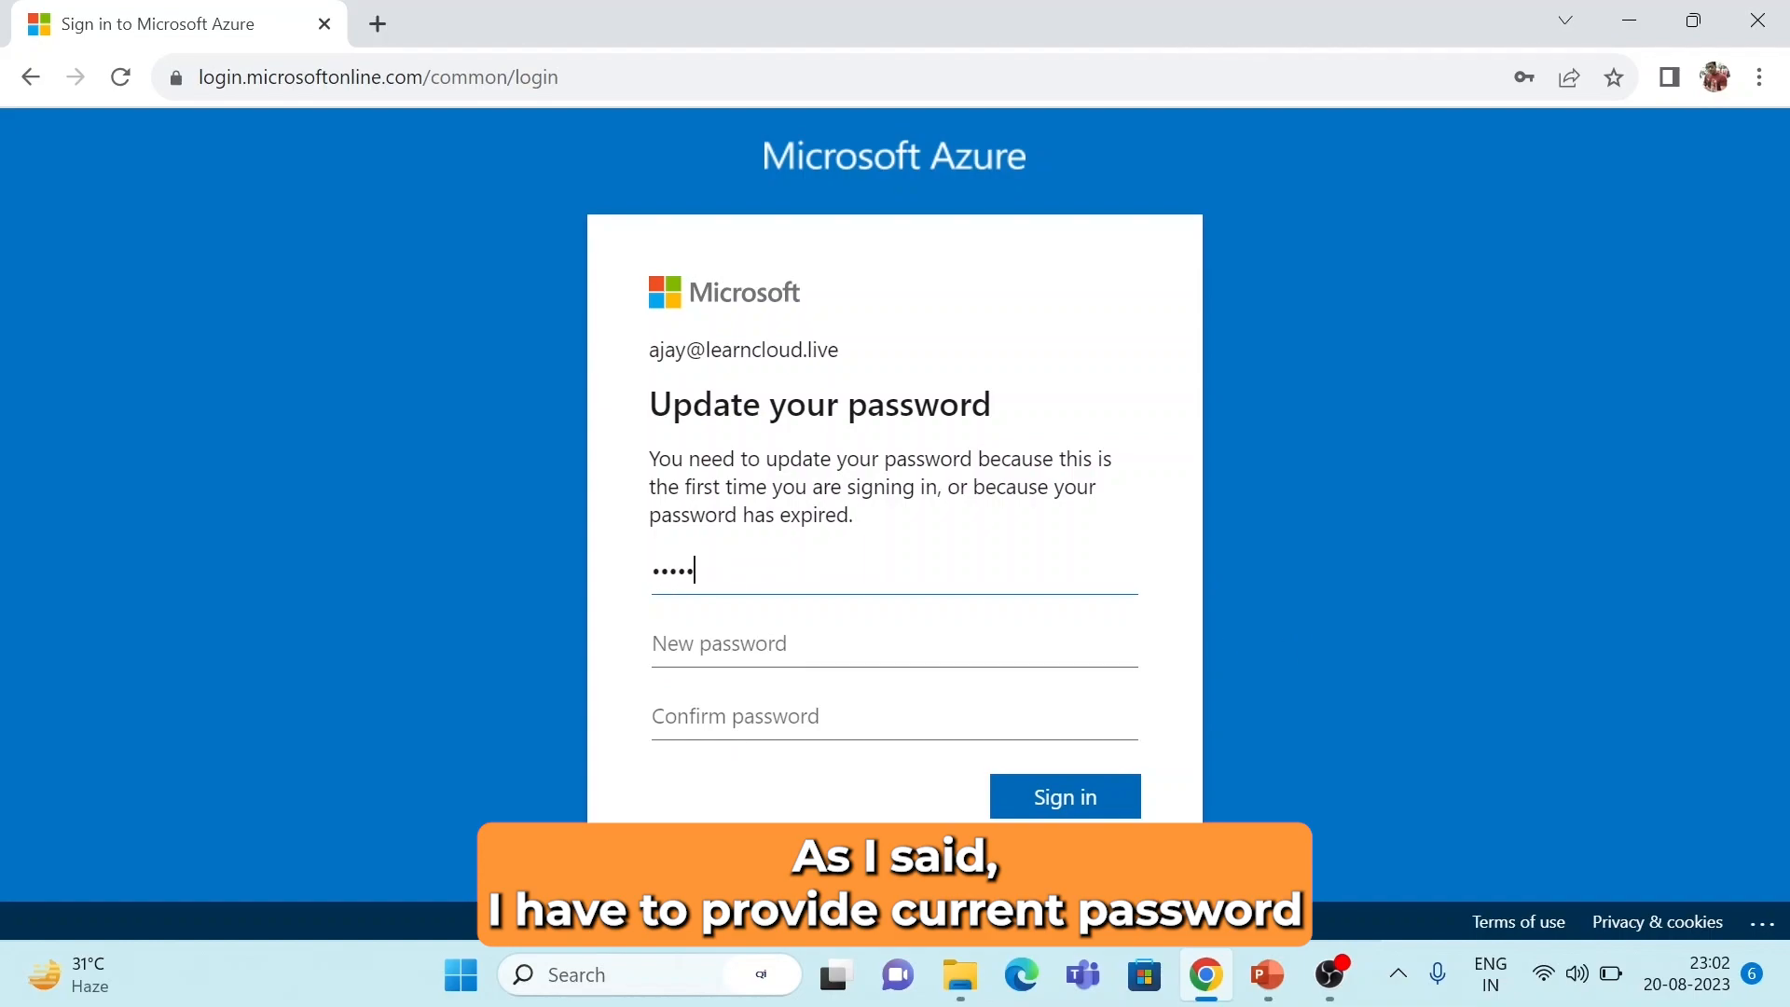
{"action": "key", "text": "BackSpace"}
{"action": "key", "text": "BackSpace"}
{"action": "key", "text": "BackSpace"}
{"action": "type", "text": "•••••••••••"}
{"action": "key", "text": "Tab"}
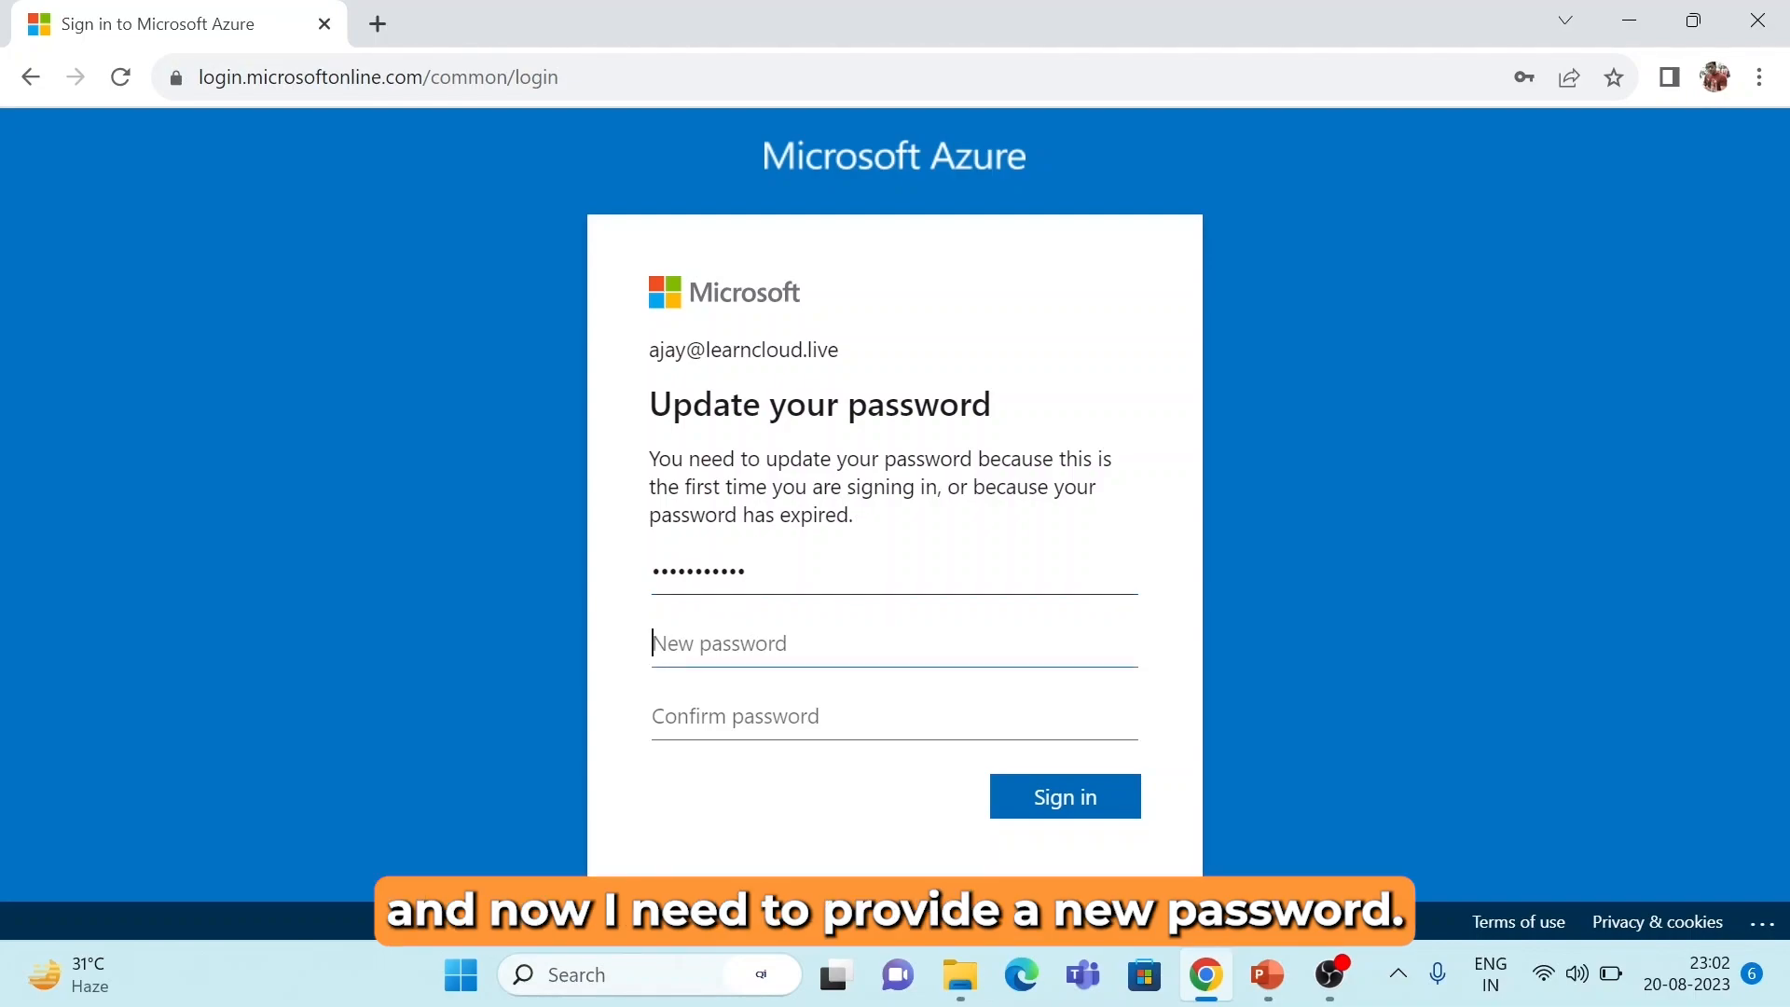
{"action": "type", "text": "••••••••••••"}
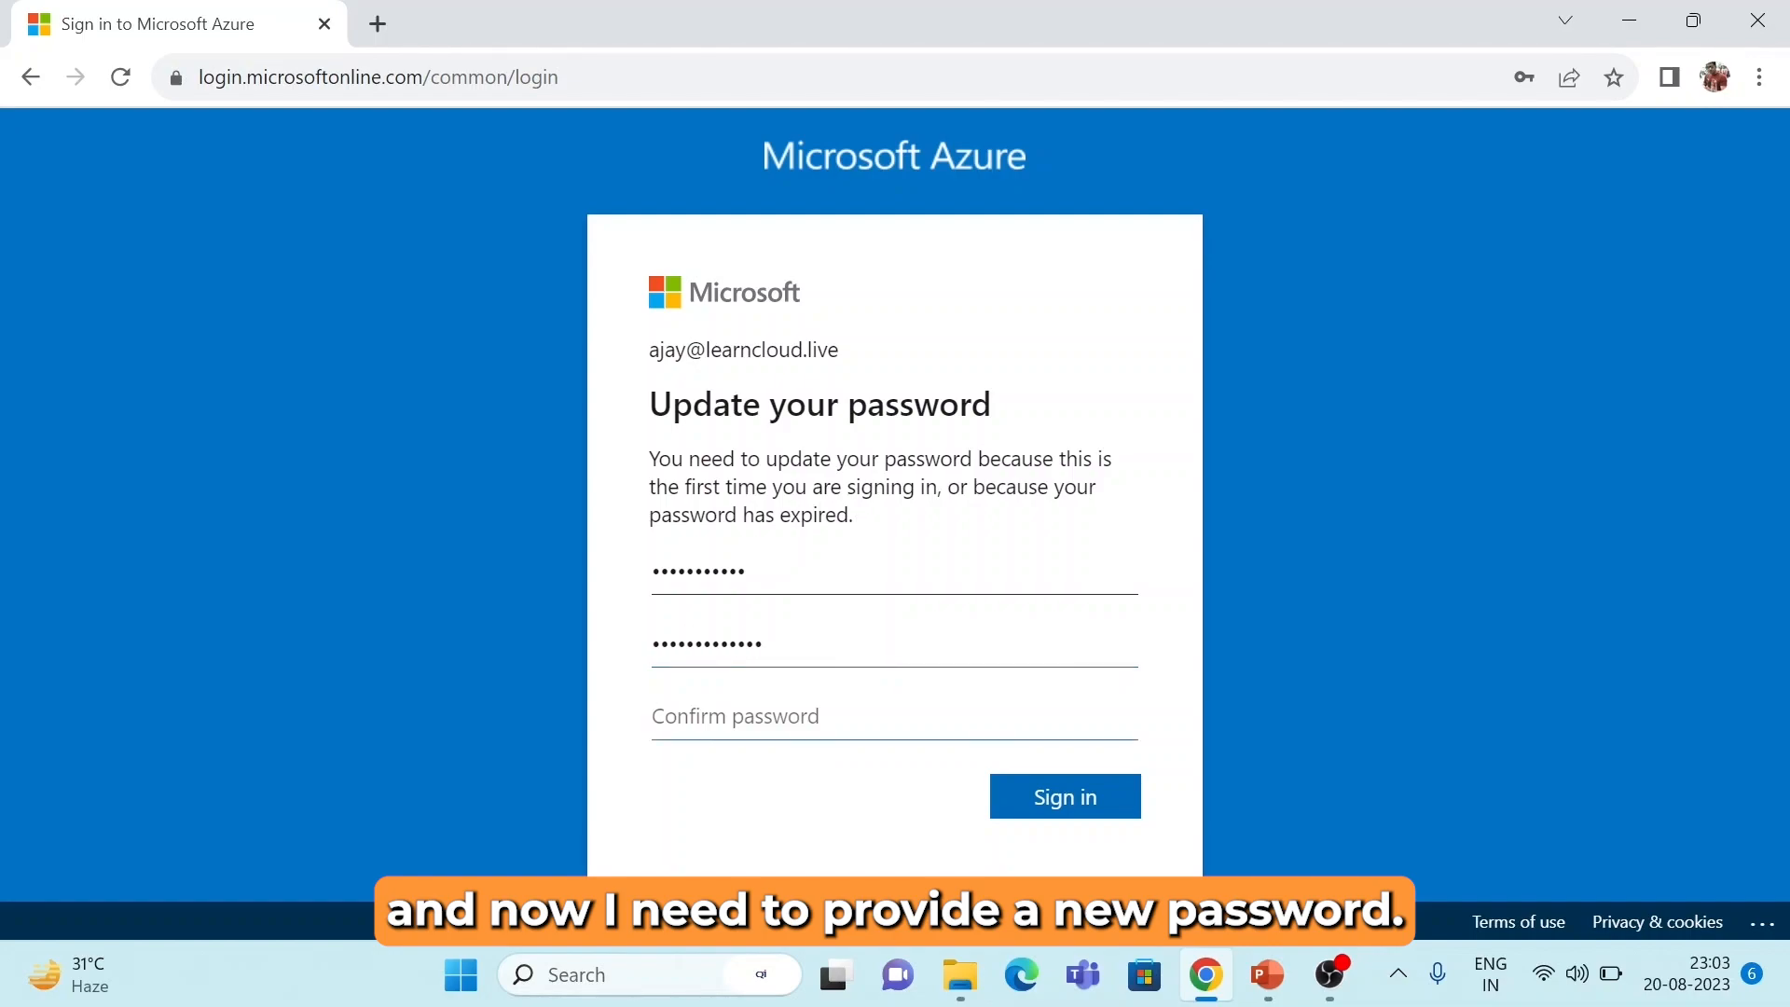
{"action": "key", "text": "Tab"}
{"action": "type", "text": "•••••••••••••"}
{"action": "left_click", "coordinate": [1082, 802]}
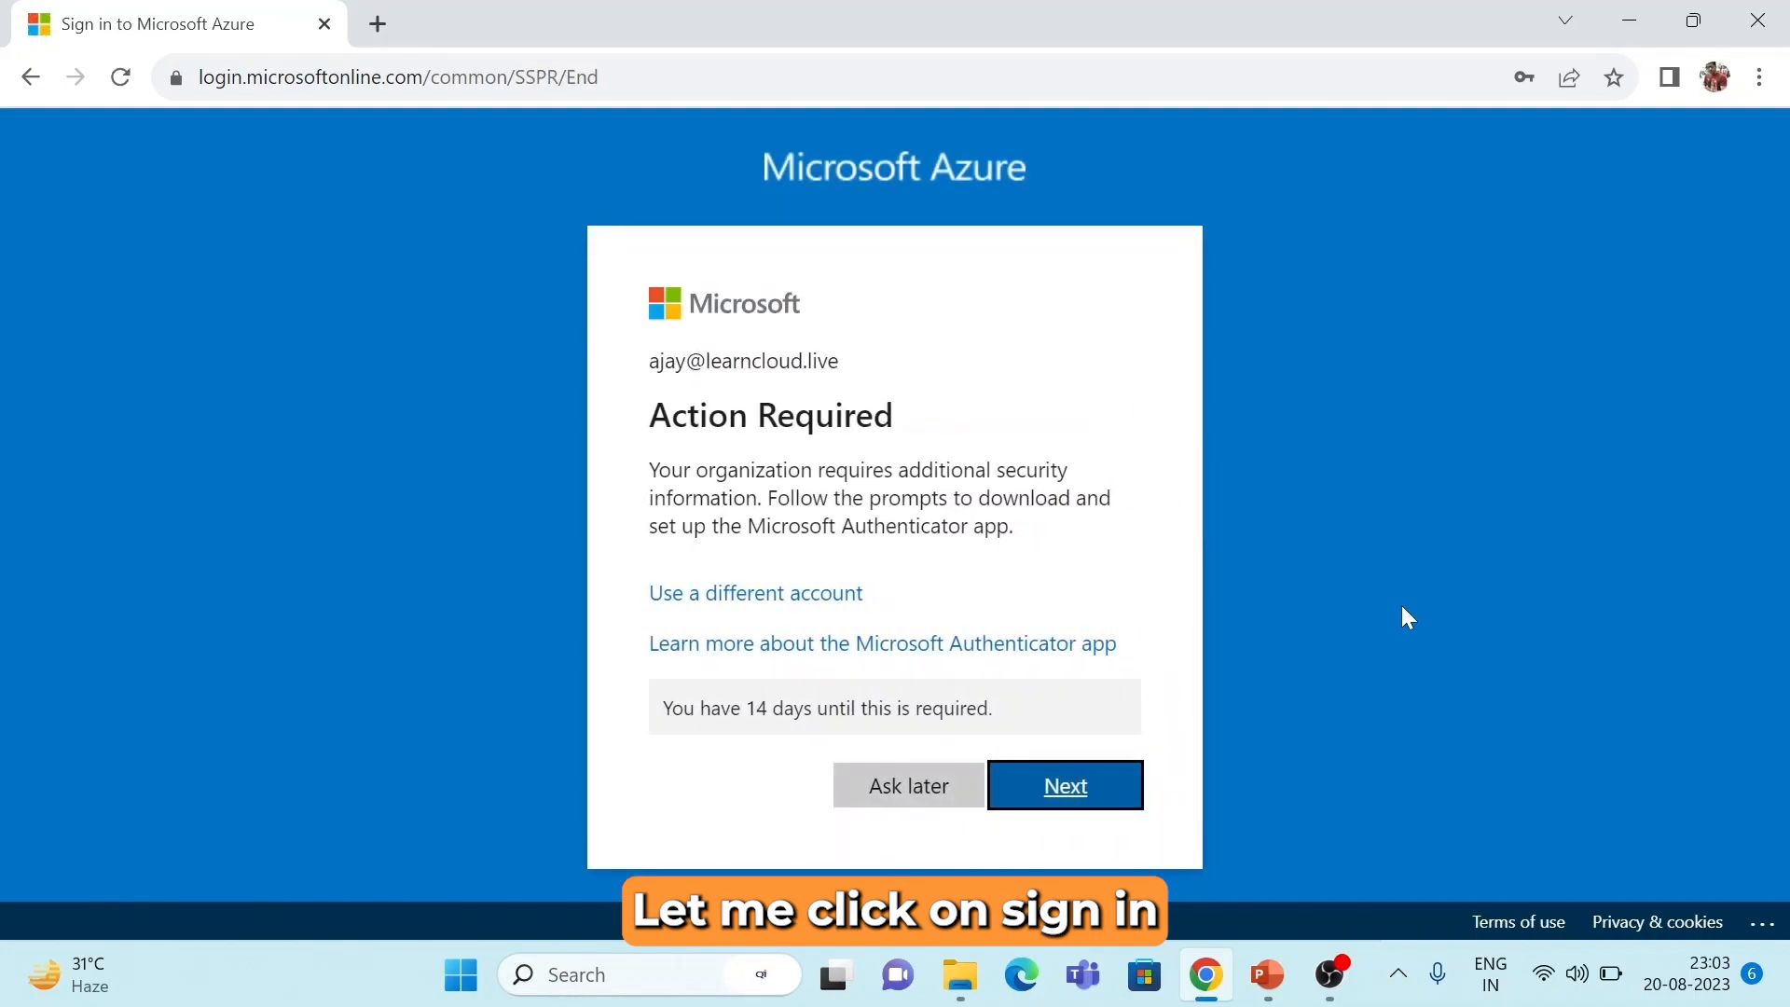
Choose Ask later for Authenticator setup and Maybe later for the Azure welcome tour.
{"action": "left_click", "coordinate": [888, 796]}
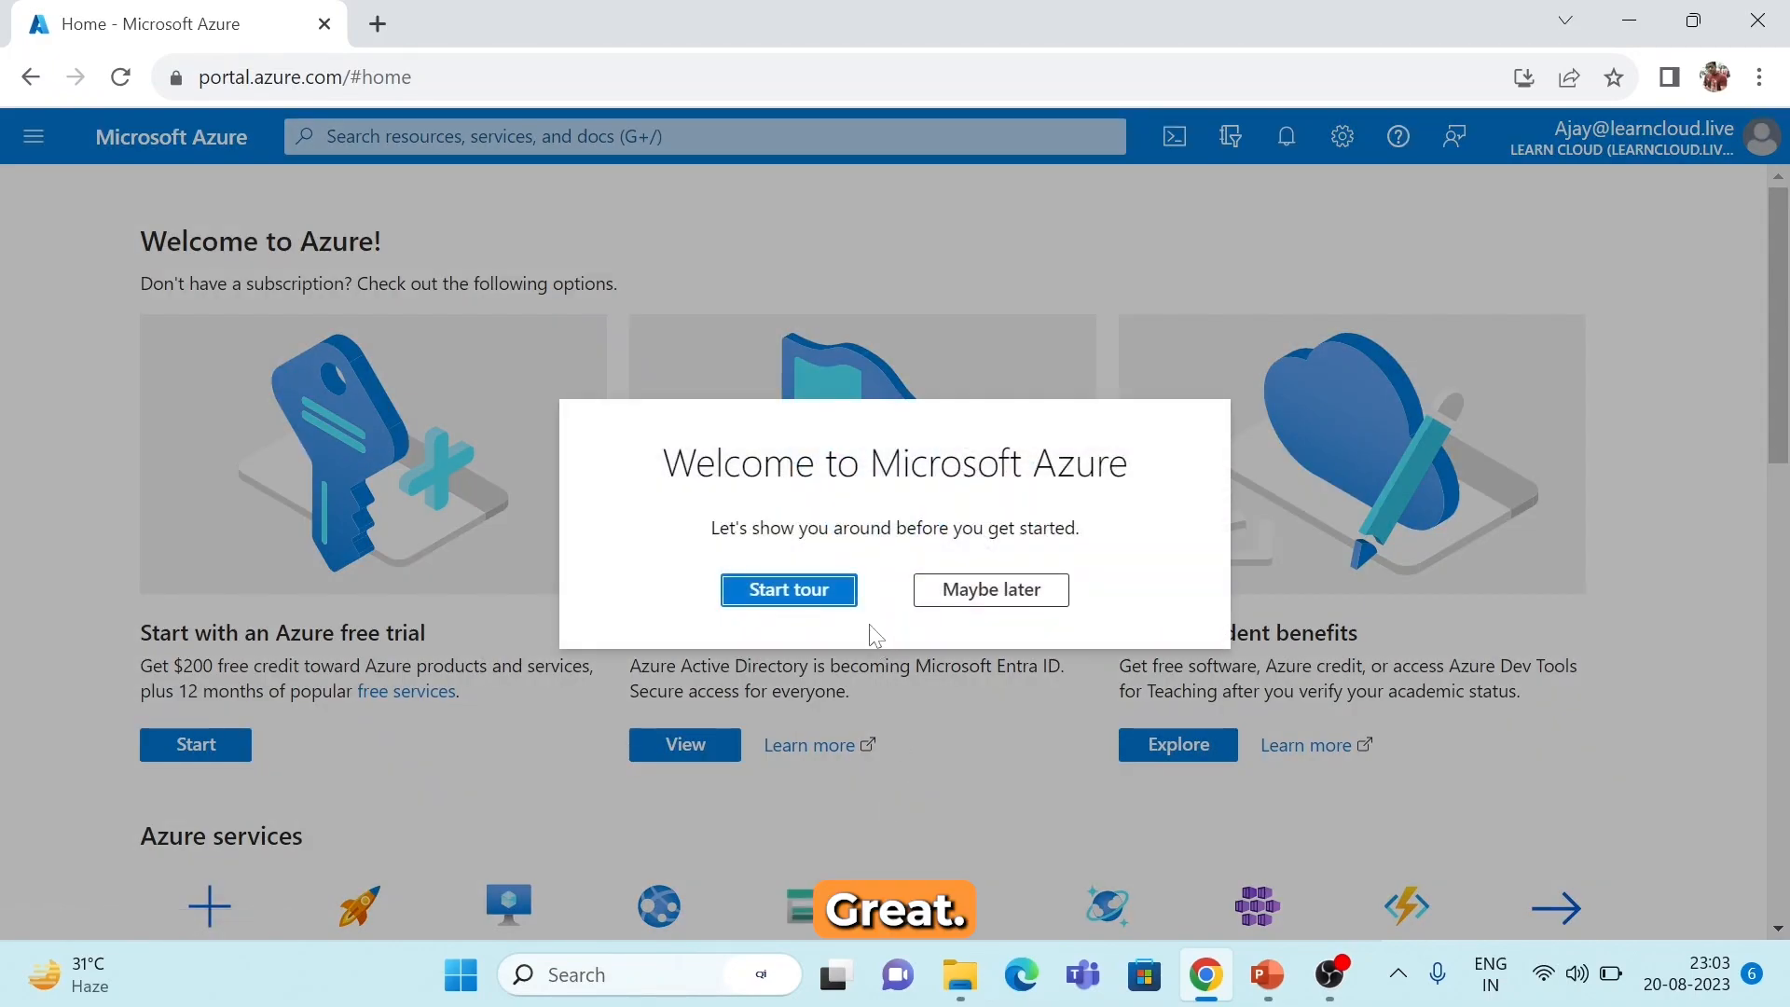
{"action": "left_click", "coordinate": [1009, 600]}
{"action": "scroll", "coordinate": [943, 695], "scroll_direction": "down", "scroll_amount": 1}
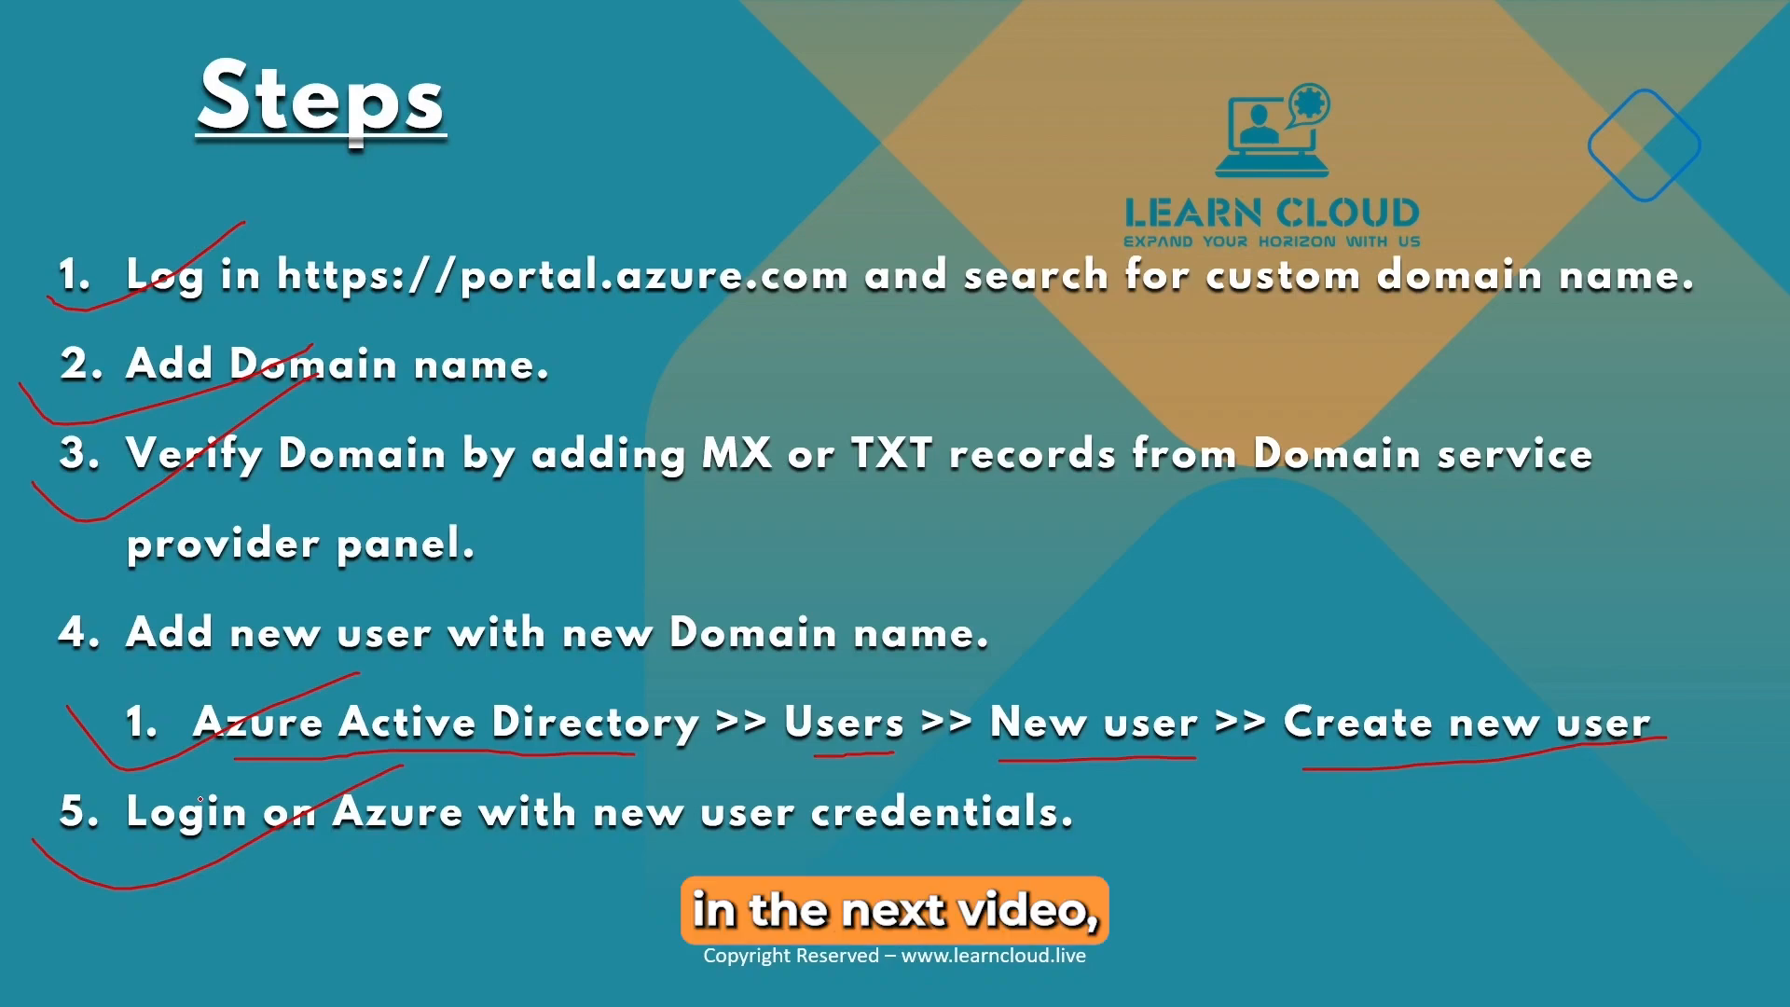
Advance the slideshow through the Next Video slide to the Thank you for Watching slide.
{"action": "key", "text": "Right"}
{"action": "key", "text": "Right"}
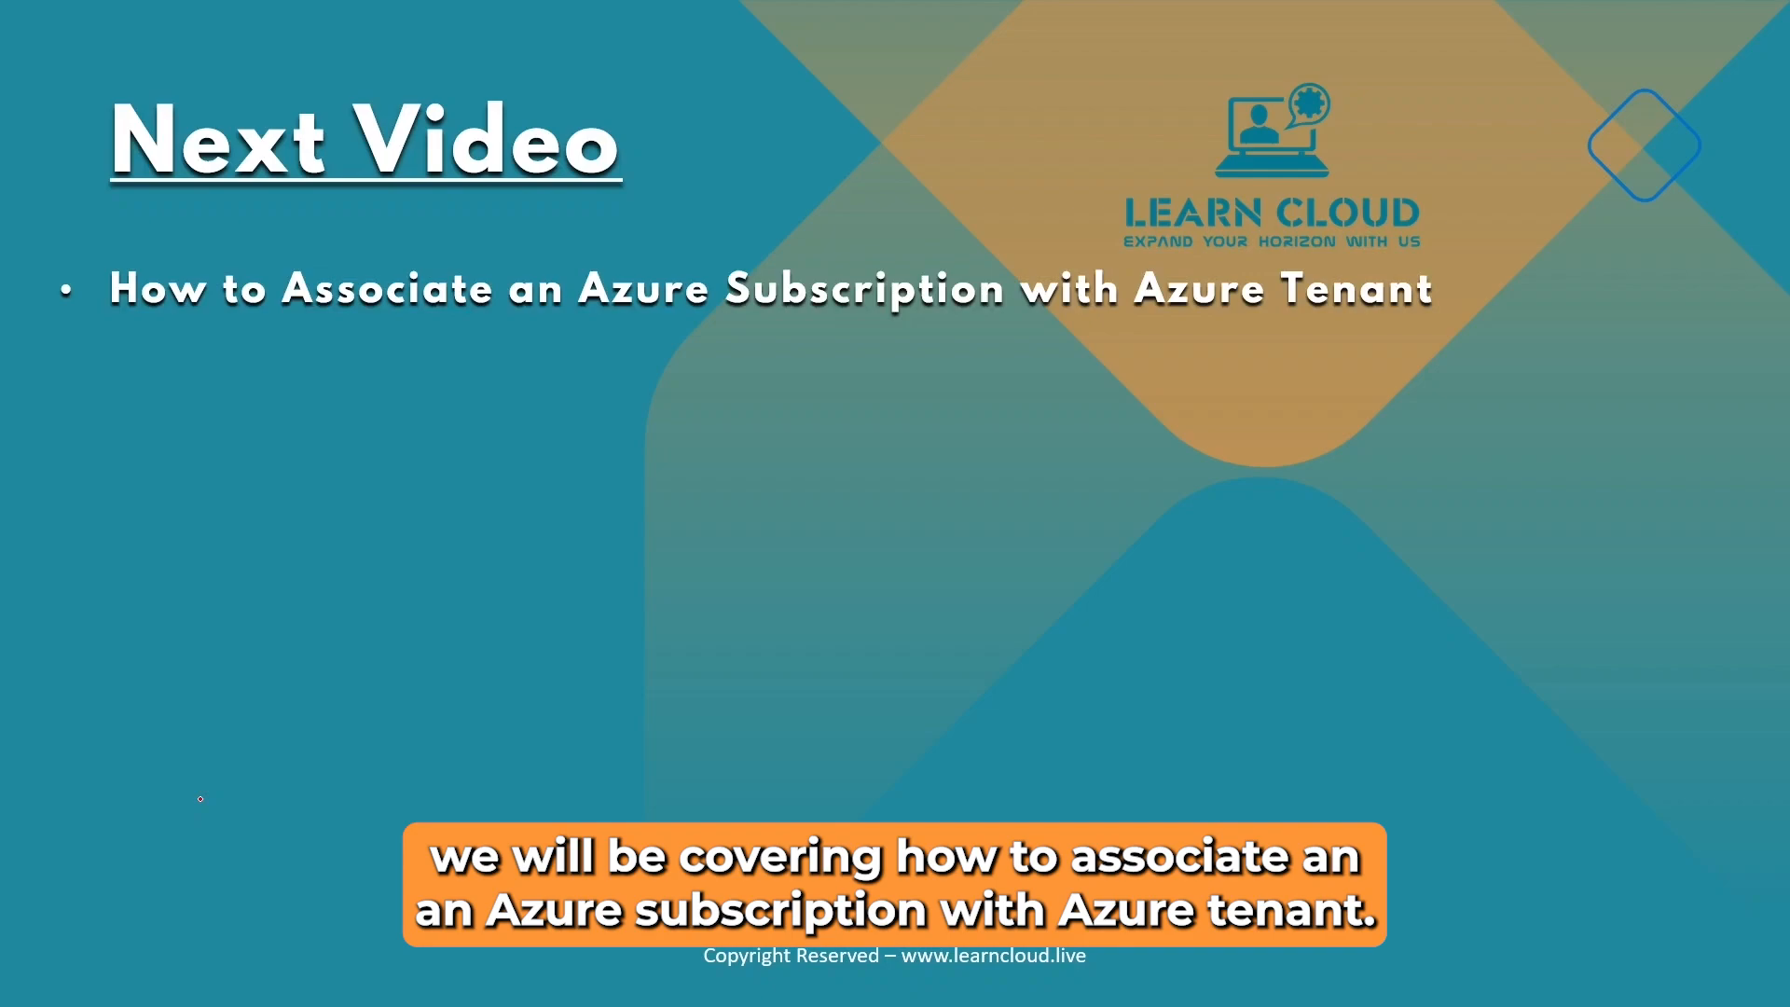
{"action": "key", "text": "Right"}
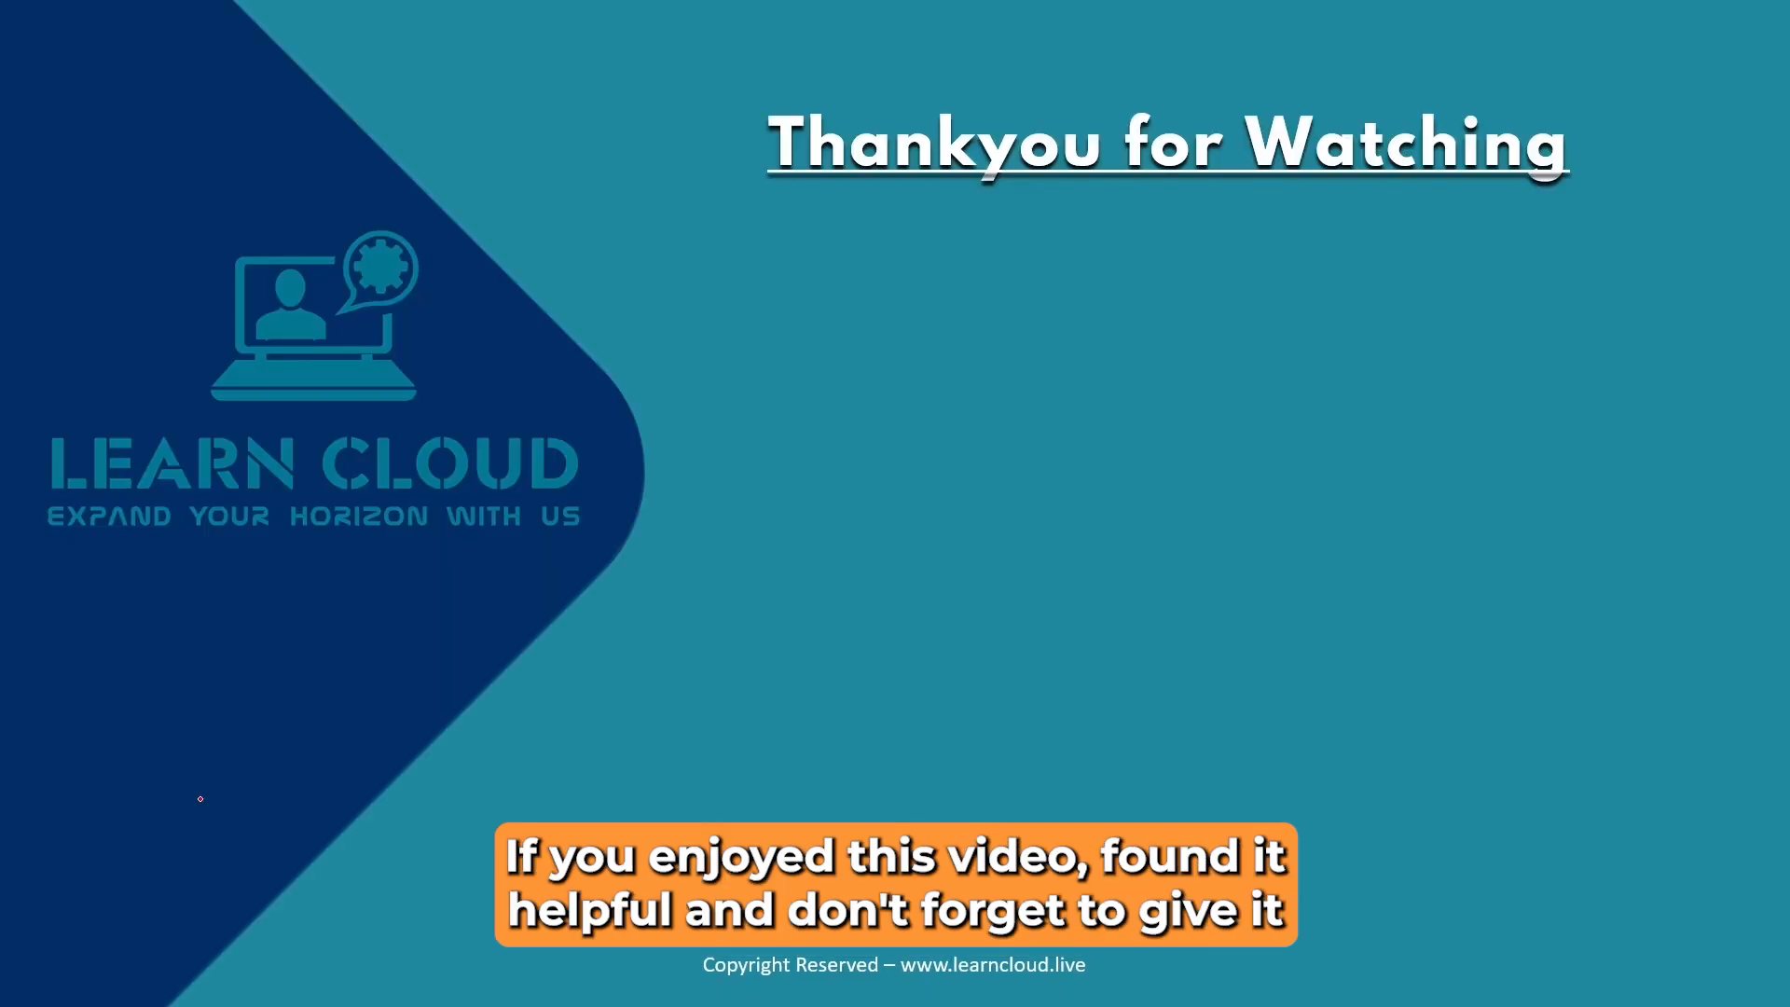